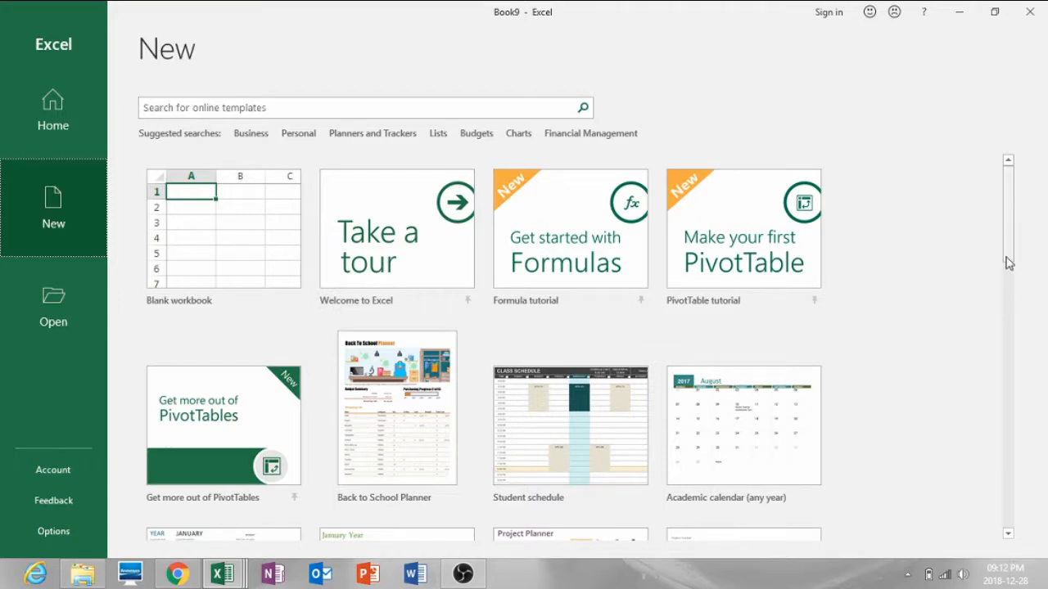
Step: Create a new blank workbook from the available templates
left_click_drag(1009, 252, 1019, 199)
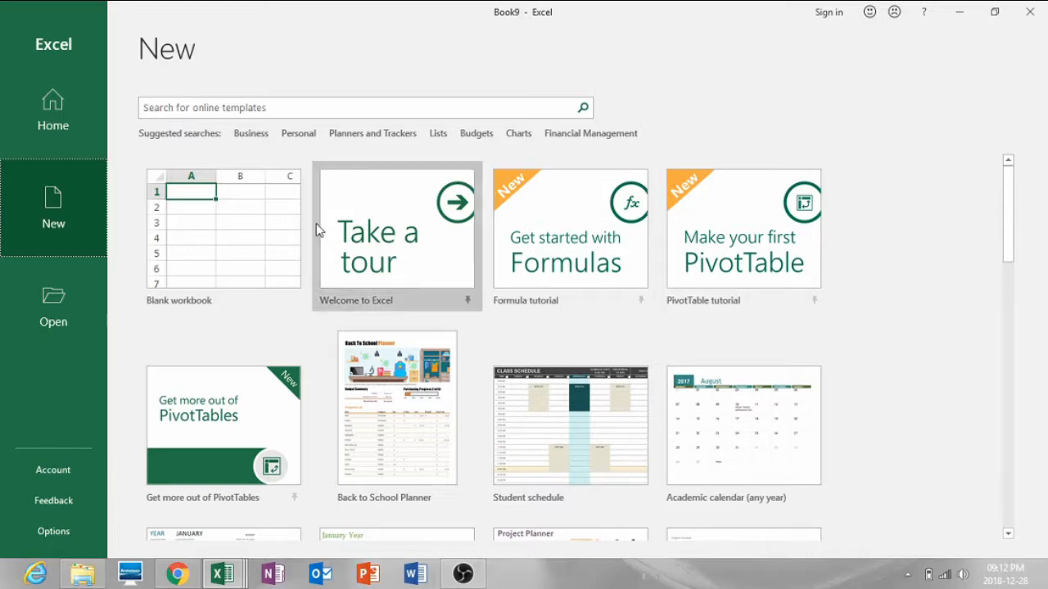
left_click(253, 218)
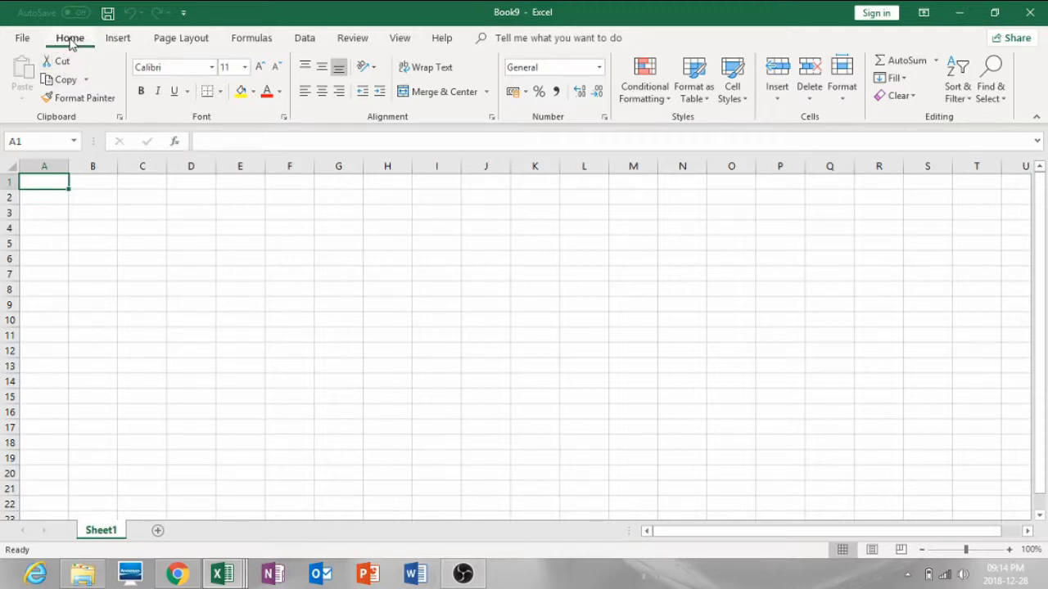
Step: Examine the command groups offered for Home, Insert, Page Layout and Formulas
left_click(117, 41)
left_click(179, 39)
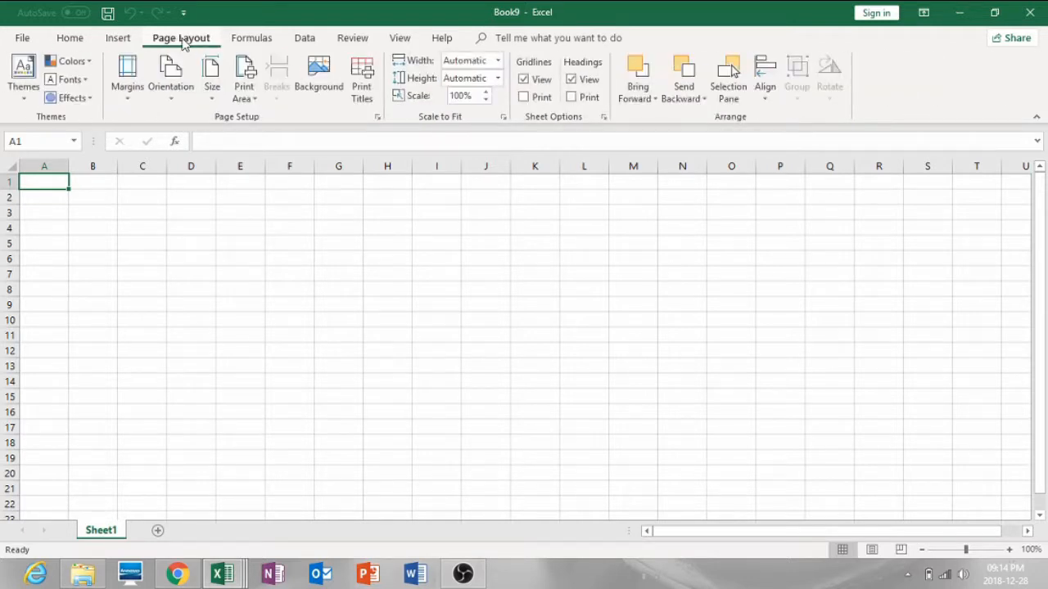
left_click(248, 40)
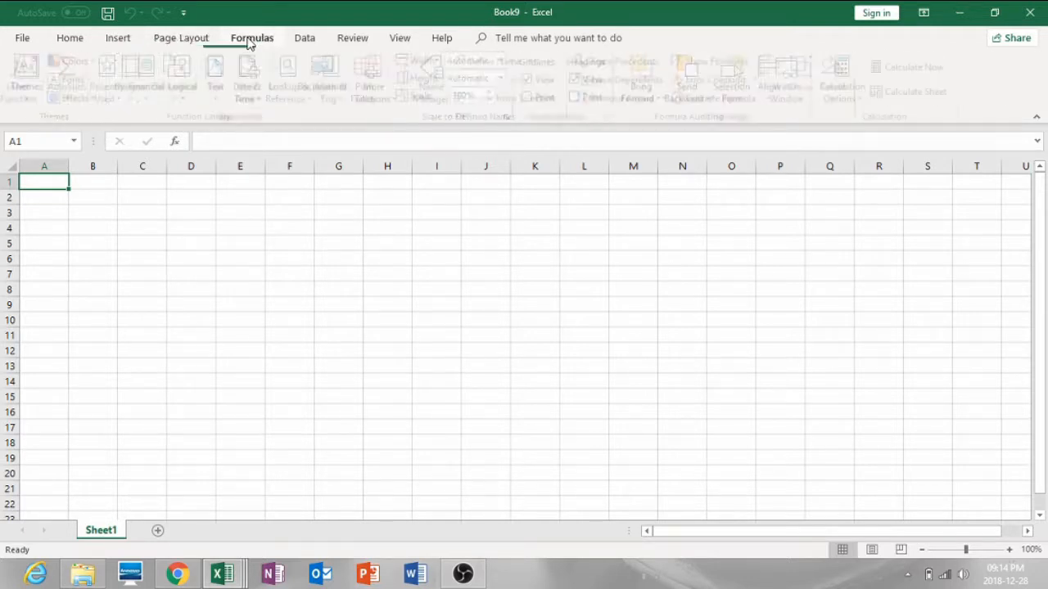
left_click(72, 41)
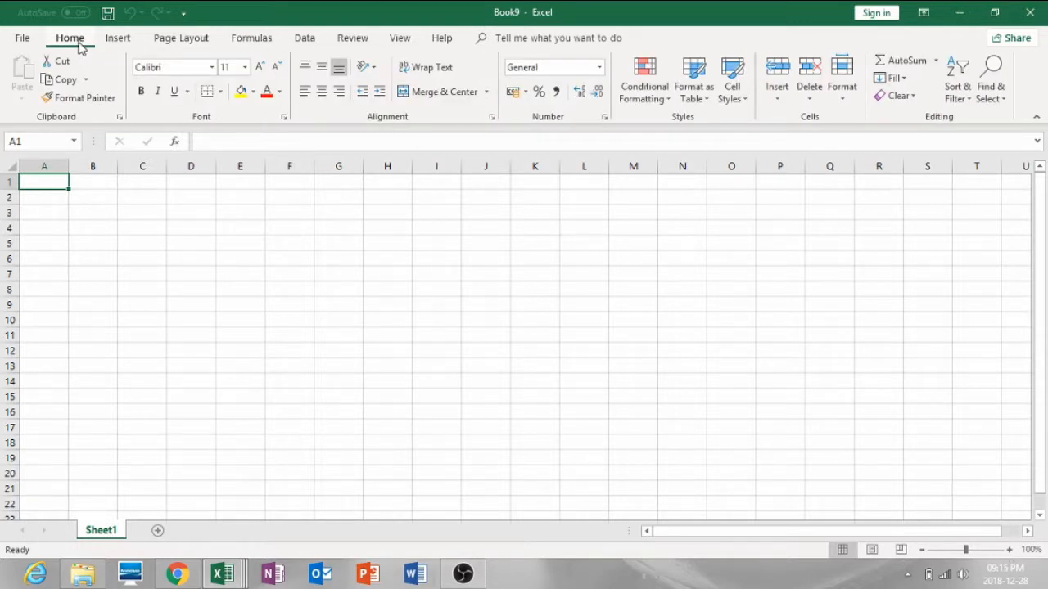
left_click(123, 41)
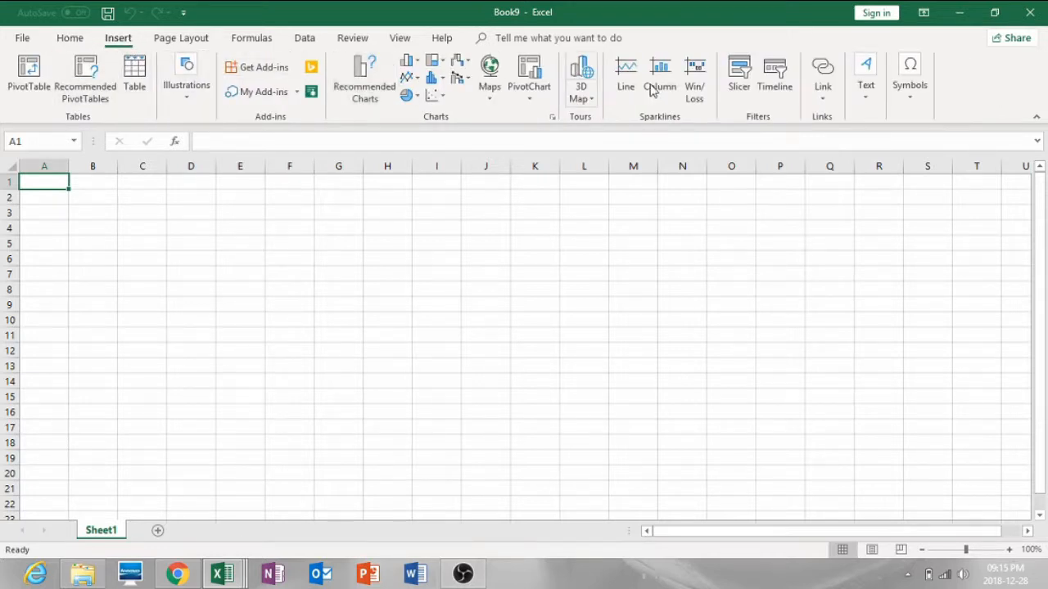
left_click(184, 45)
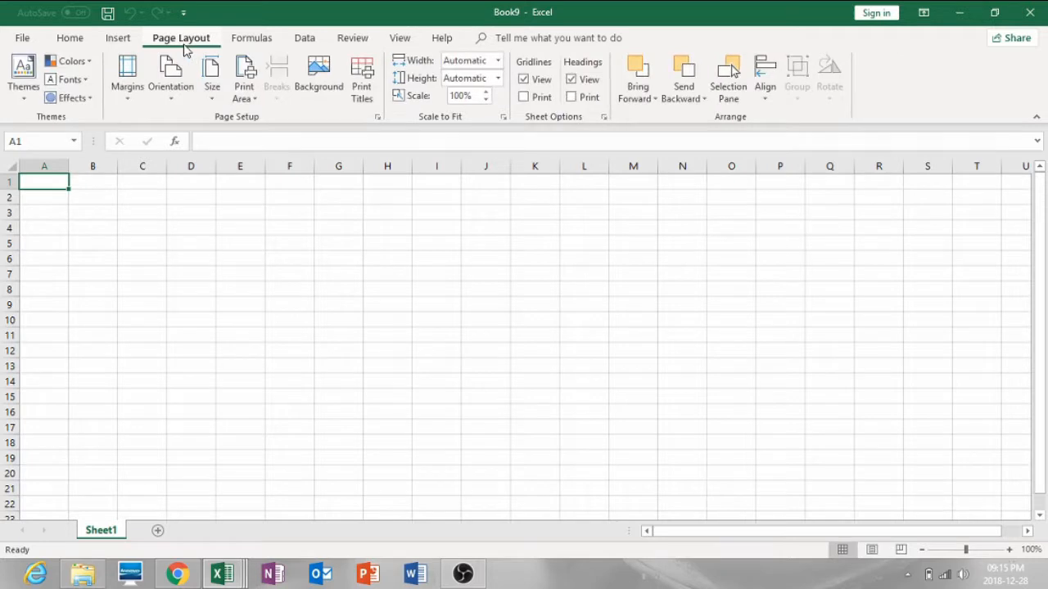
Step: Open the list of items copied to the Clipboard from the Home commands and close it again
left_click(69, 45)
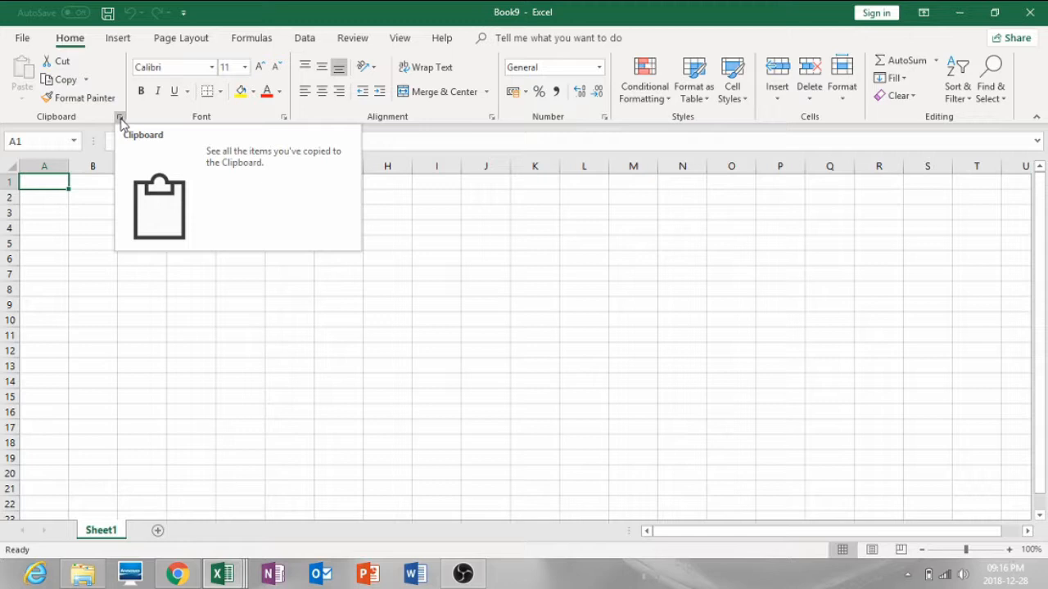
left_click(119, 119)
left_click(120, 118)
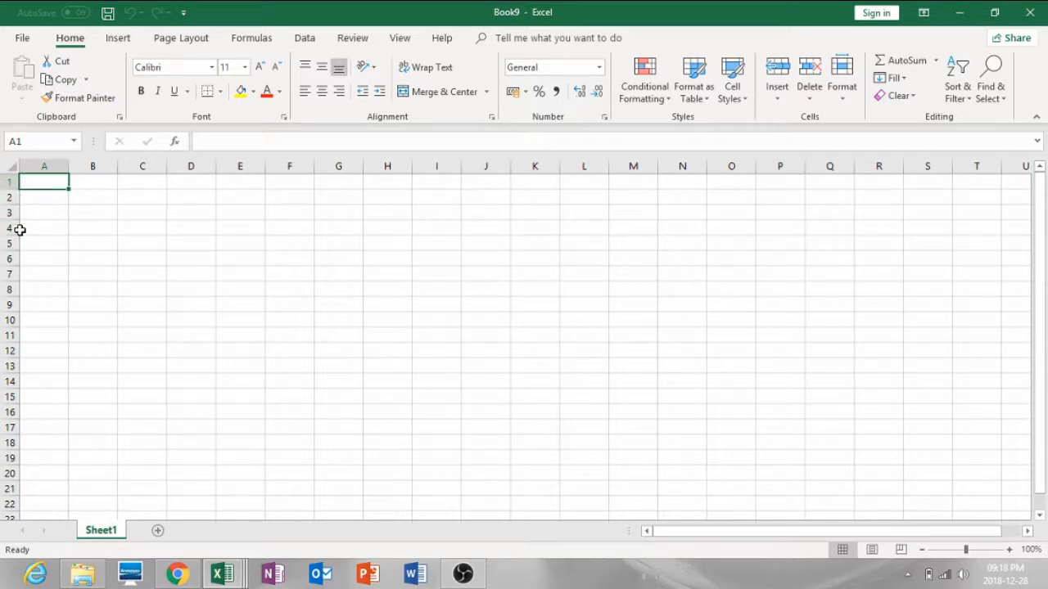
Step: Select columns A, B and C one after another, followed by rows 1, 2 and 3
left_click(47, 167)
left_click(96, 167)
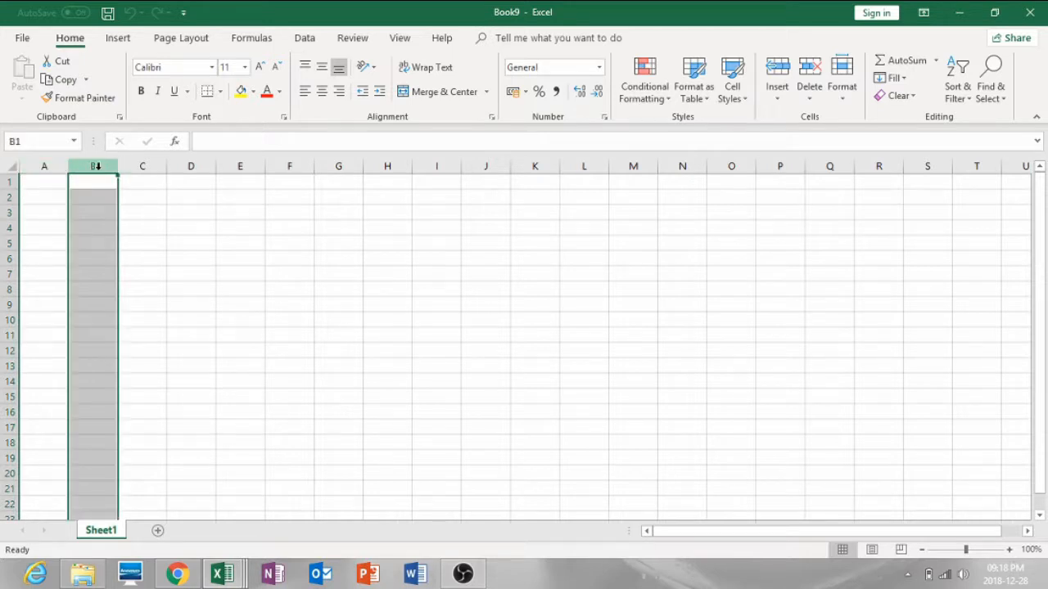
left_click(140, 167)
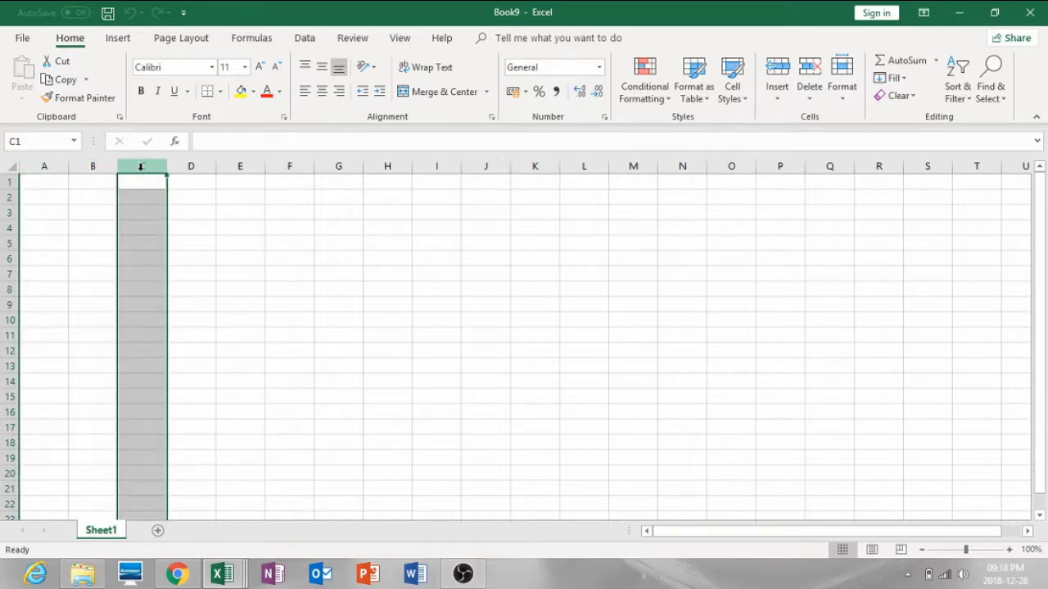
left_click(10, 182)
left_click(10, 198)
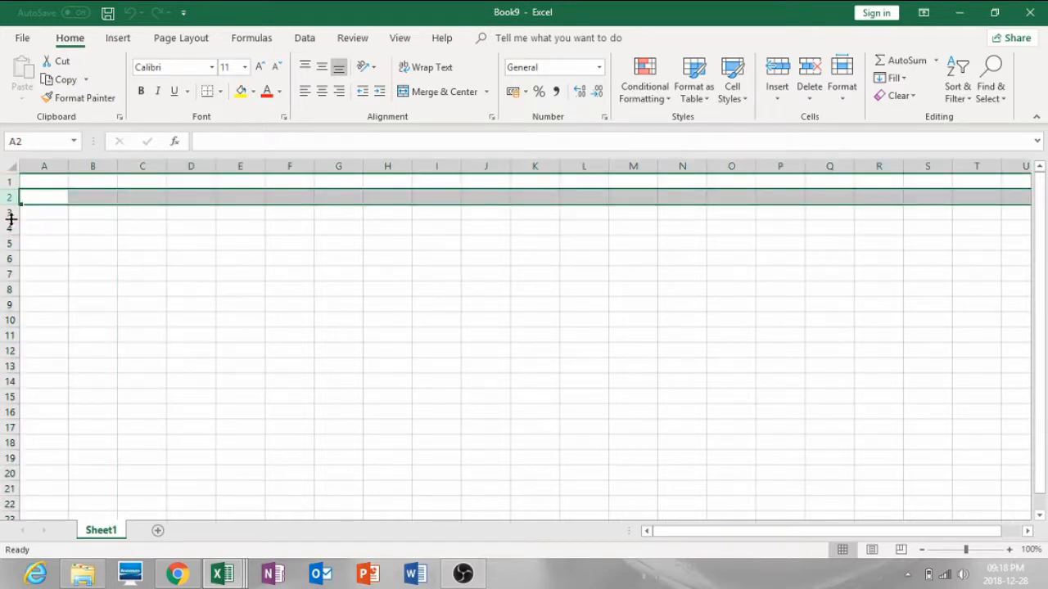
left_click(10, 212)
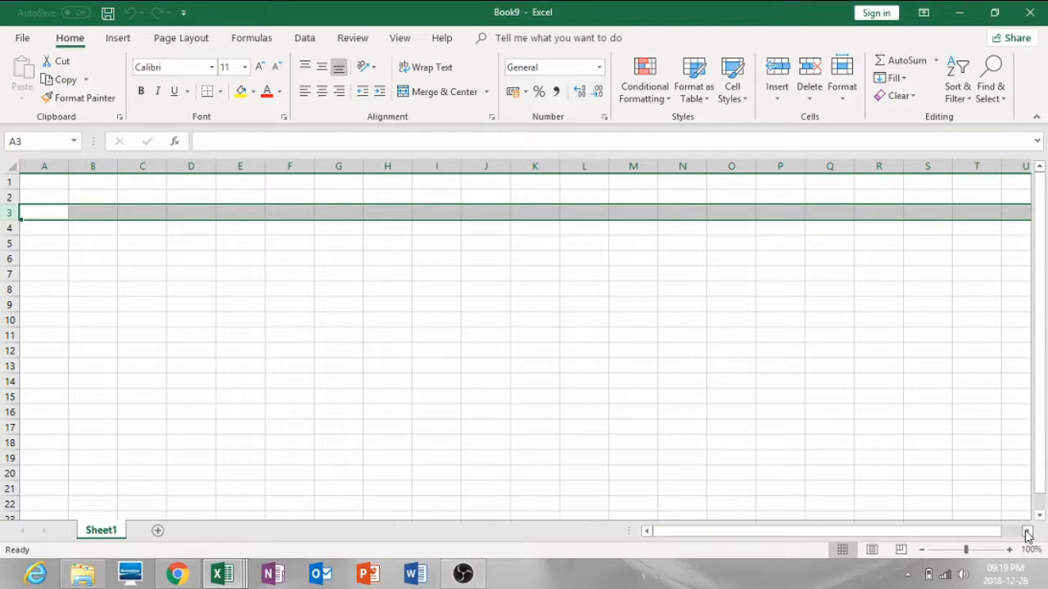
Step: View how the column headings continue past Z, and return to cell A1
left_click_drag(1029, 534, 1028, 534)
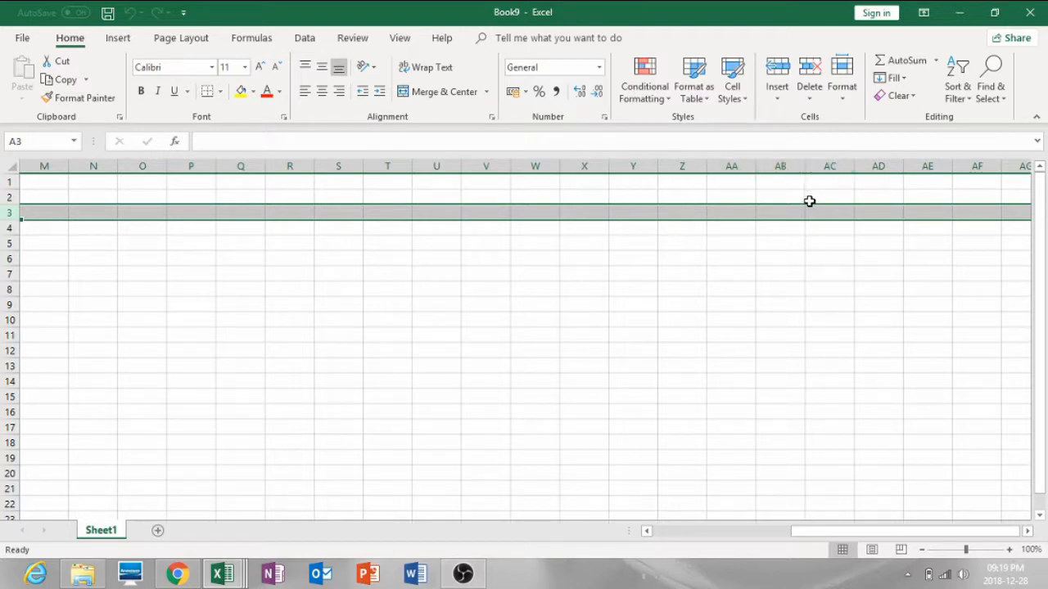
key("Home")
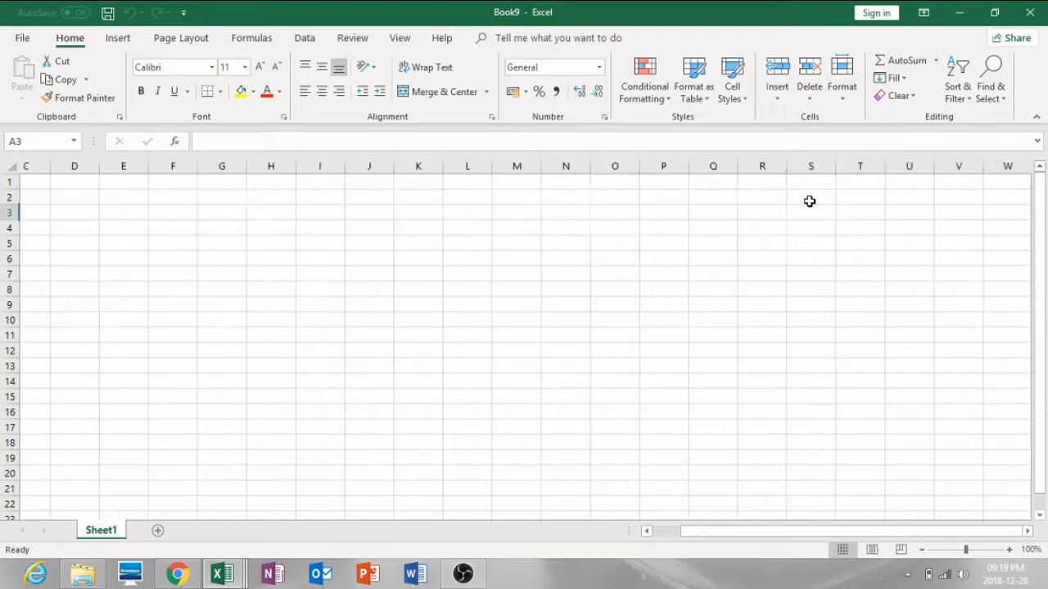
key("ctrl+Home")
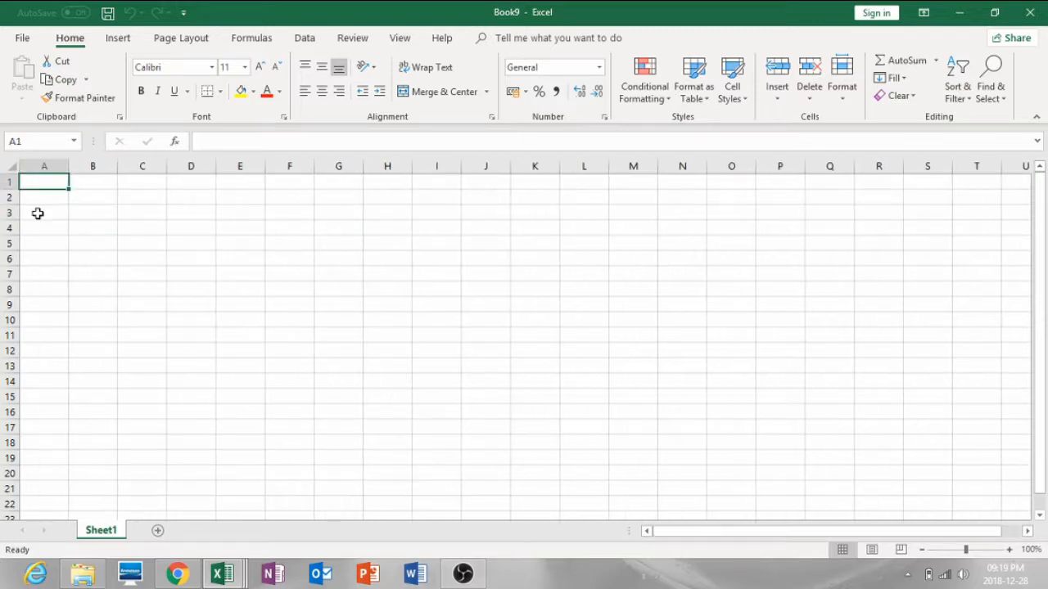
Step: Select rows 2, 3 and 4 in turn, followed by column A and row 1
left_click(6, 197)
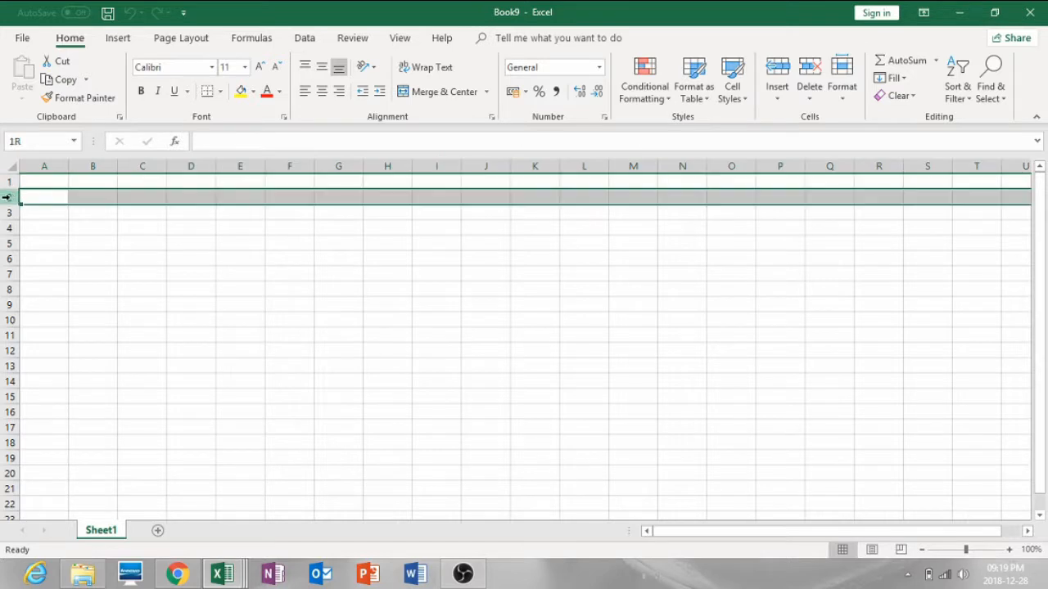
left_click(7, 212)
left_click(7, 230)
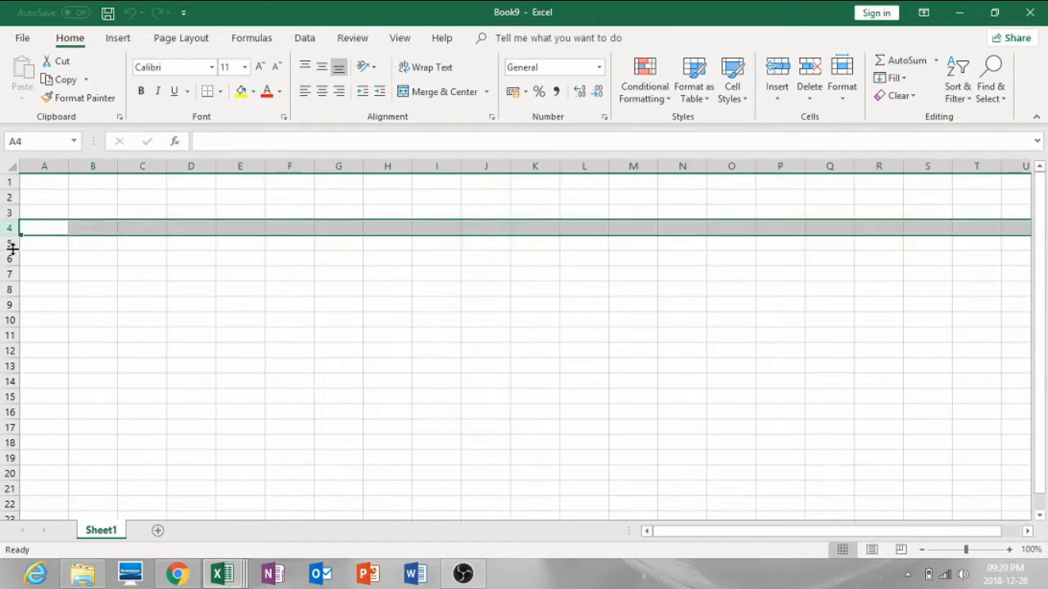
left_click(33, 166)
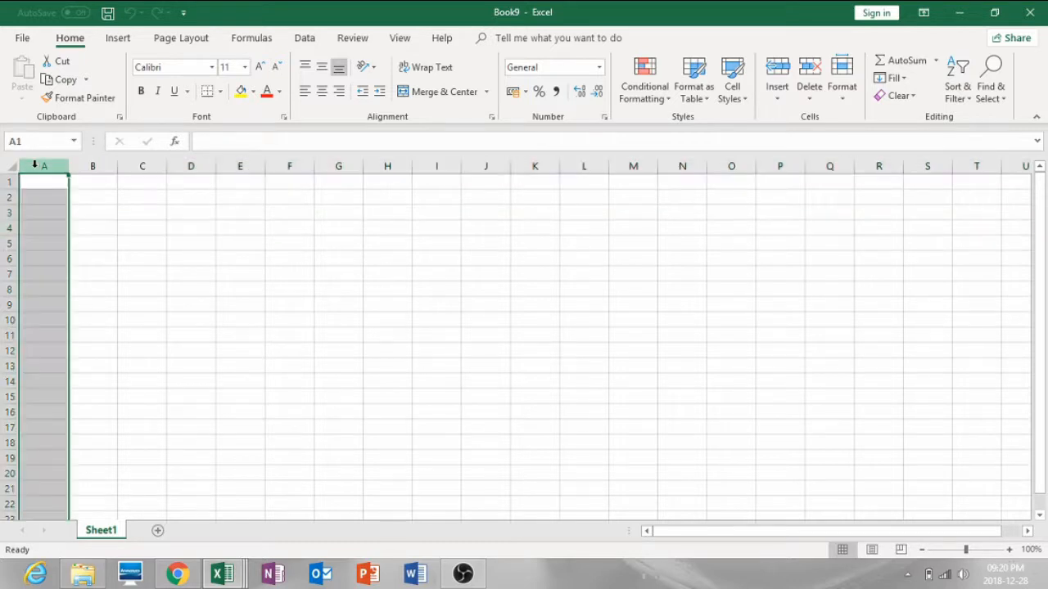
left_click(6, 181)
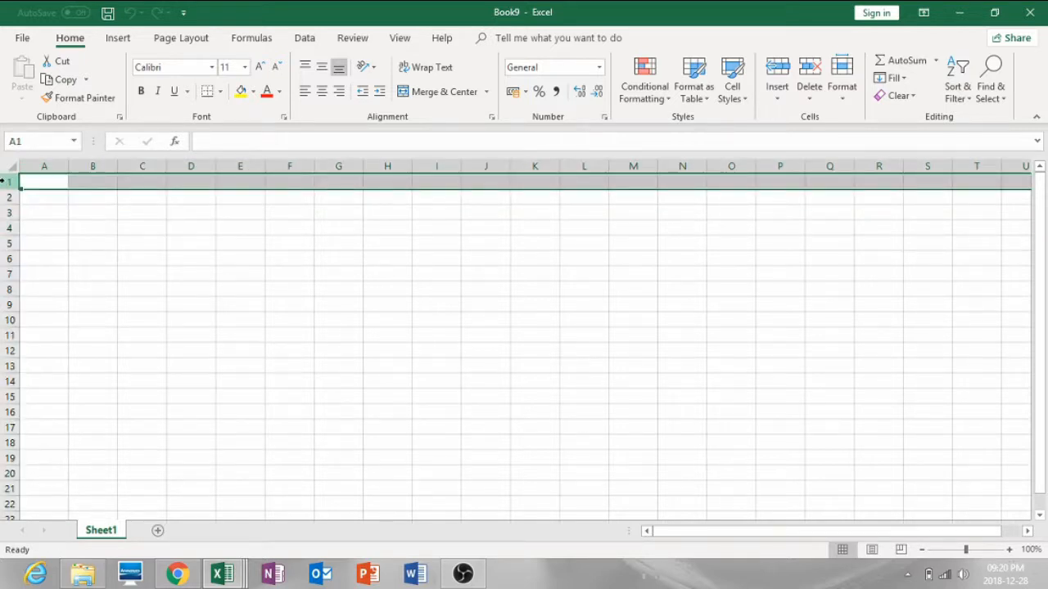
Step: Select column B, row 3 and the cell where they intersect, B3
left_click(91, 166)
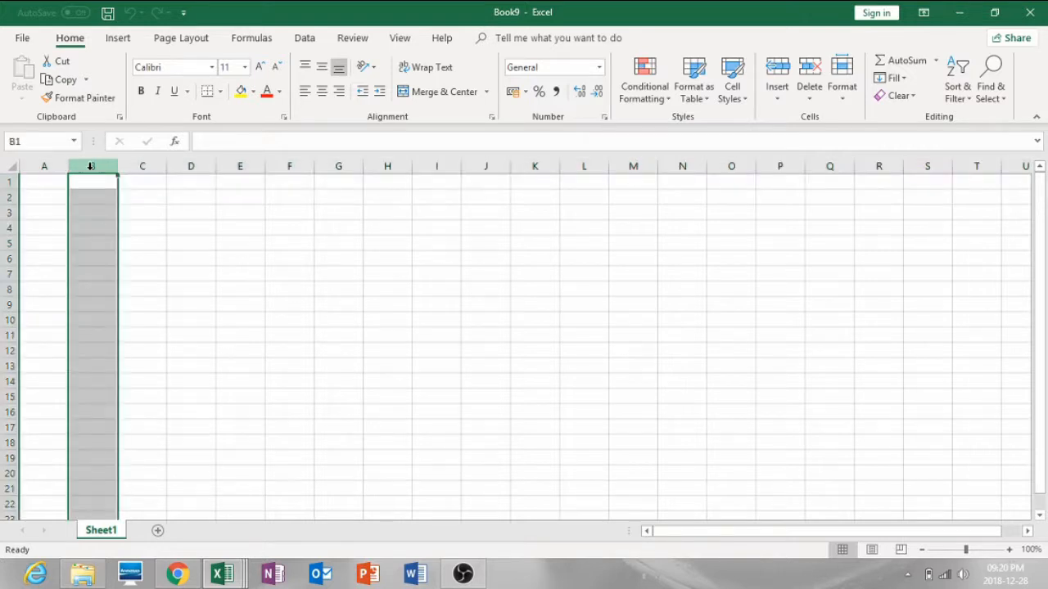
left_click(6, 213)
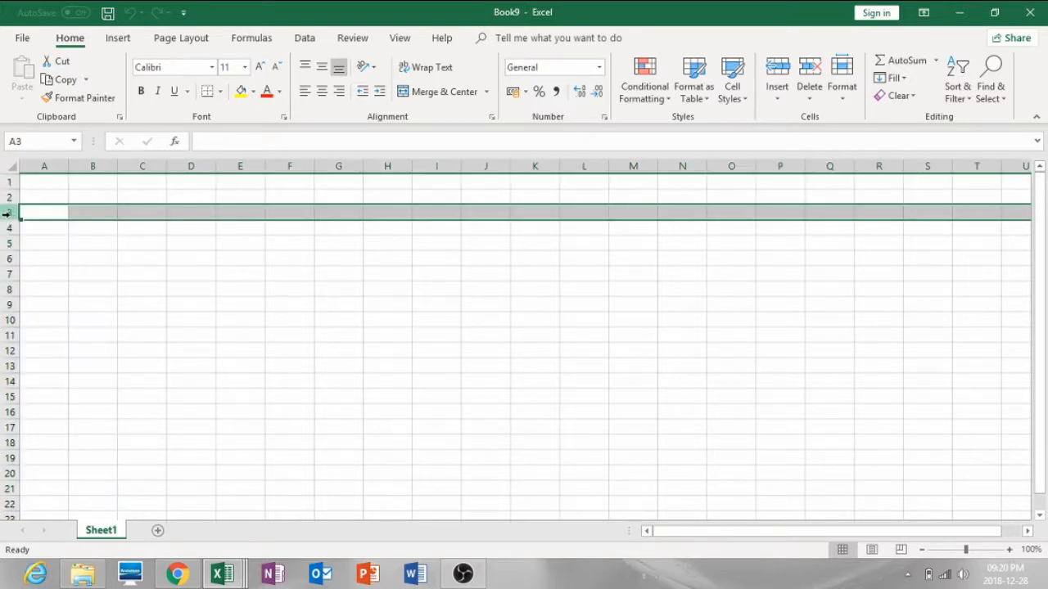
left_click(90, 212)
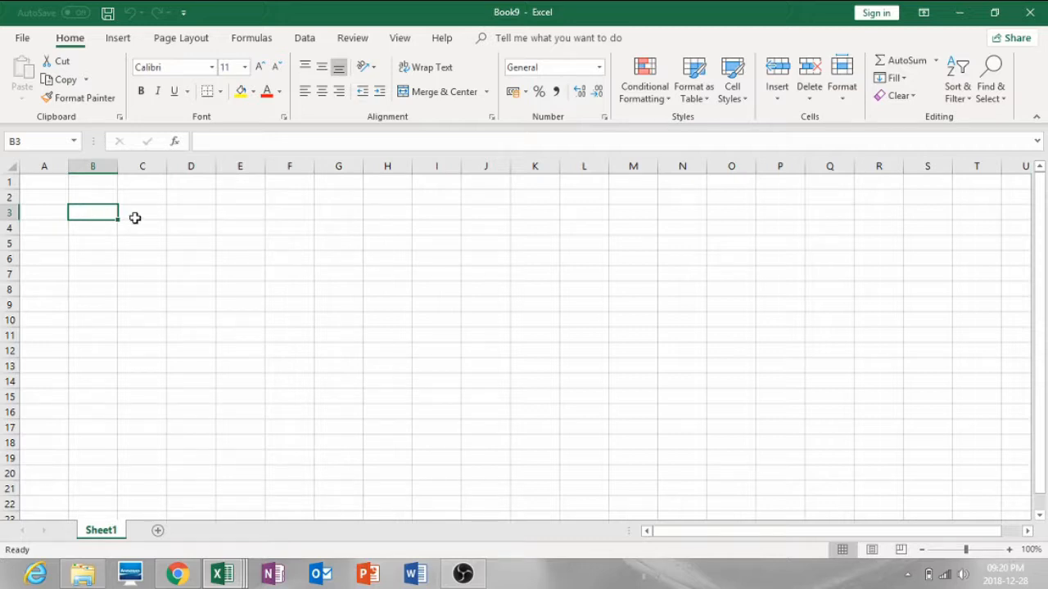
Step: Select cells C4 and D3, followed by column C, row 2 and their intersecting cell C2
left_click(136, 229)
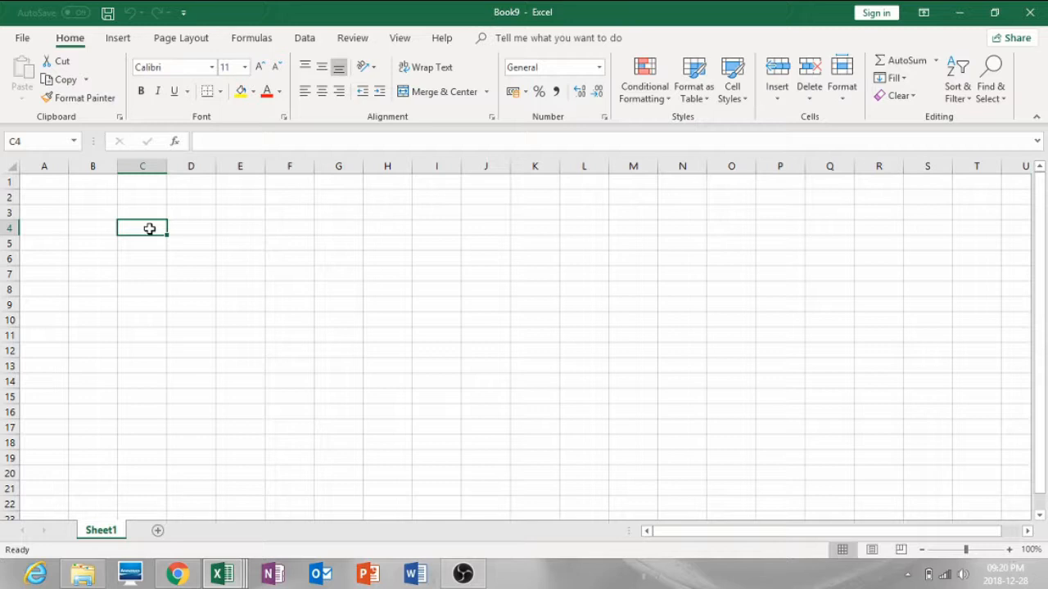
left_click(196, 214)
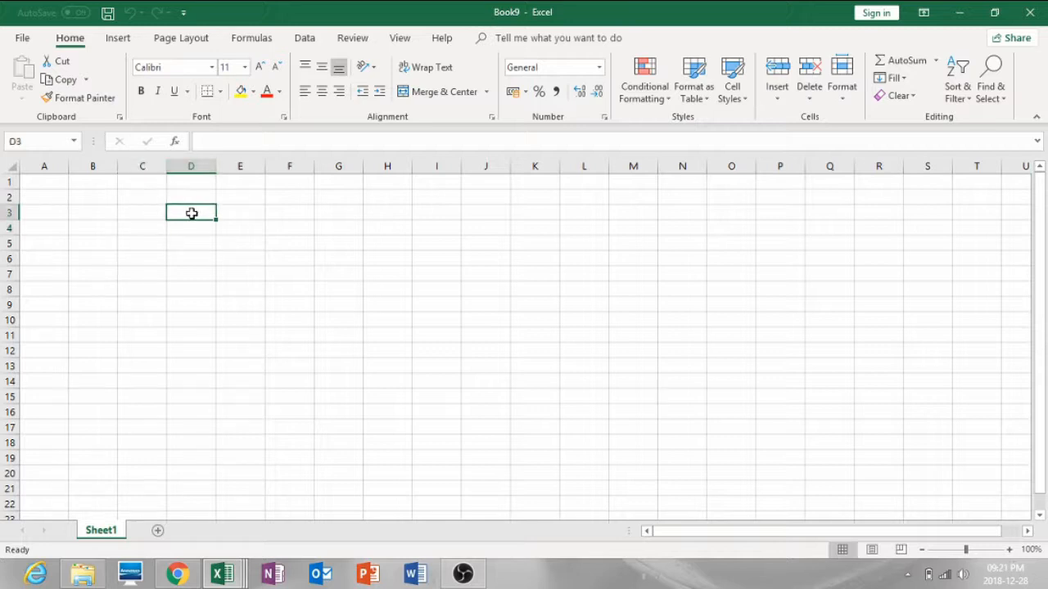
left_click(152, 164)
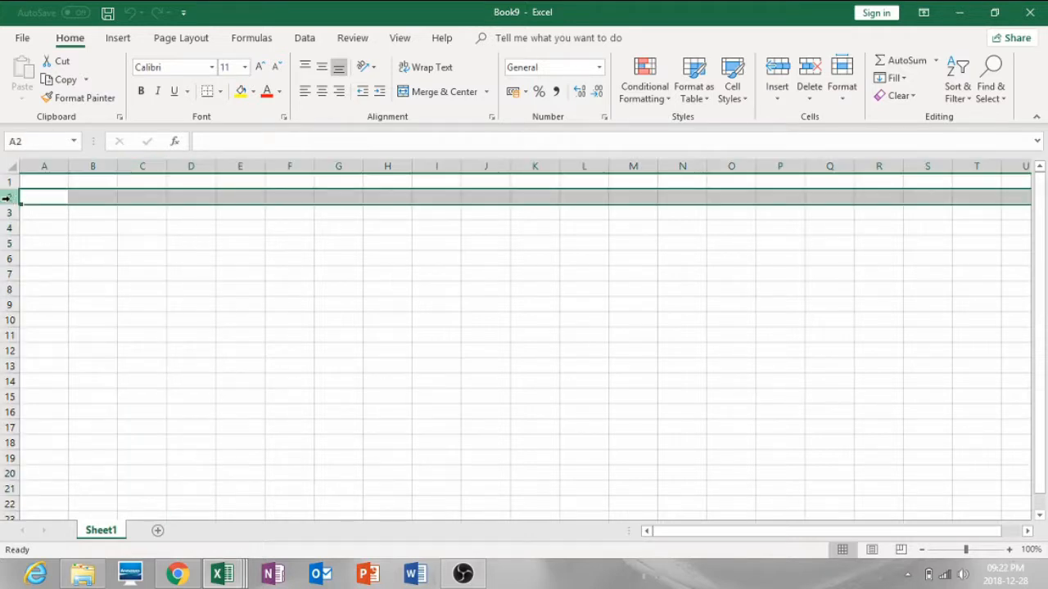
left_click(136, 198)
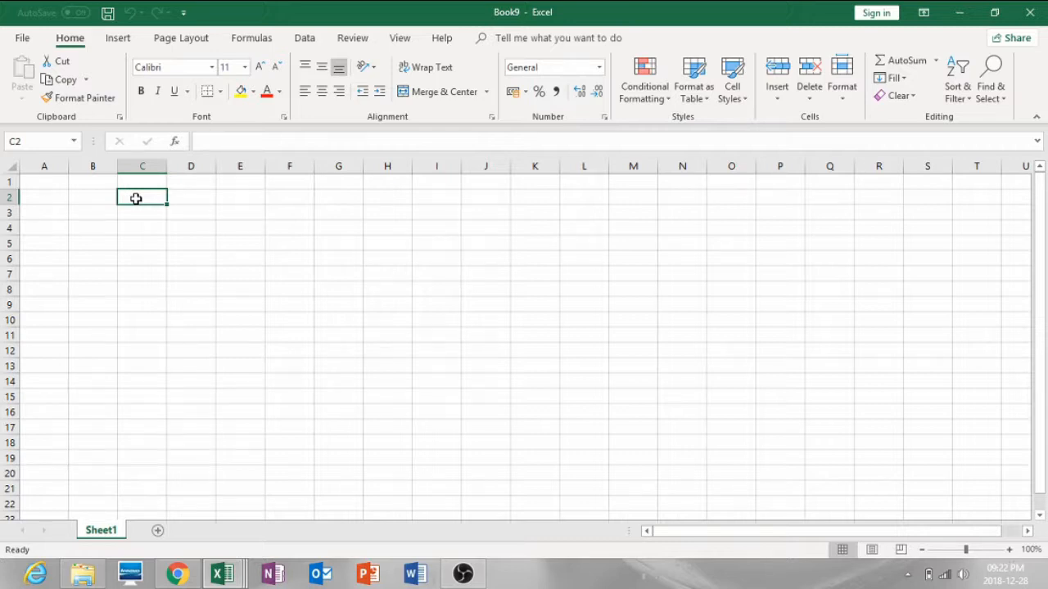
Step: Select the cell ranges C2:E6, G4:G7, F5:H7 and D3:E4 in turn, ending with D3:F5
left_click_drag(136, 198, 238, 261)
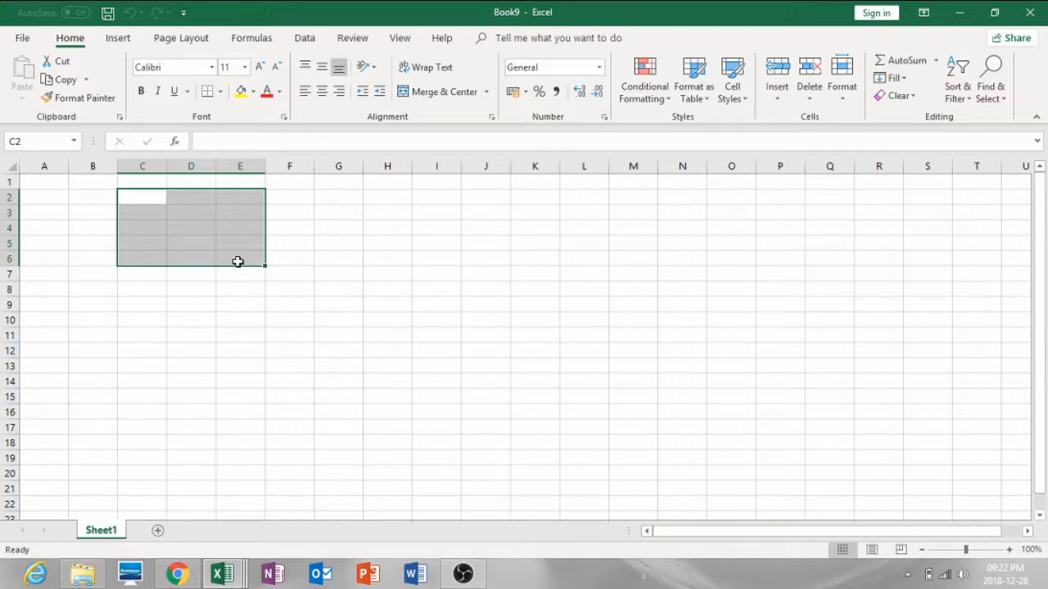
left_click_drag(333, 232, 338, 278)
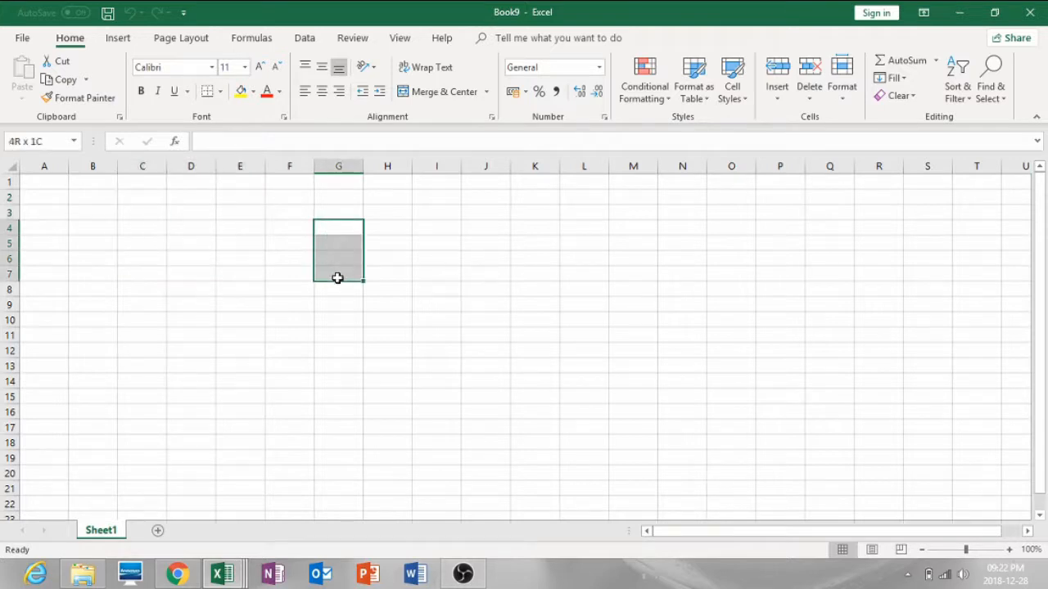
left_click_drag(273, 242, 368, 275)
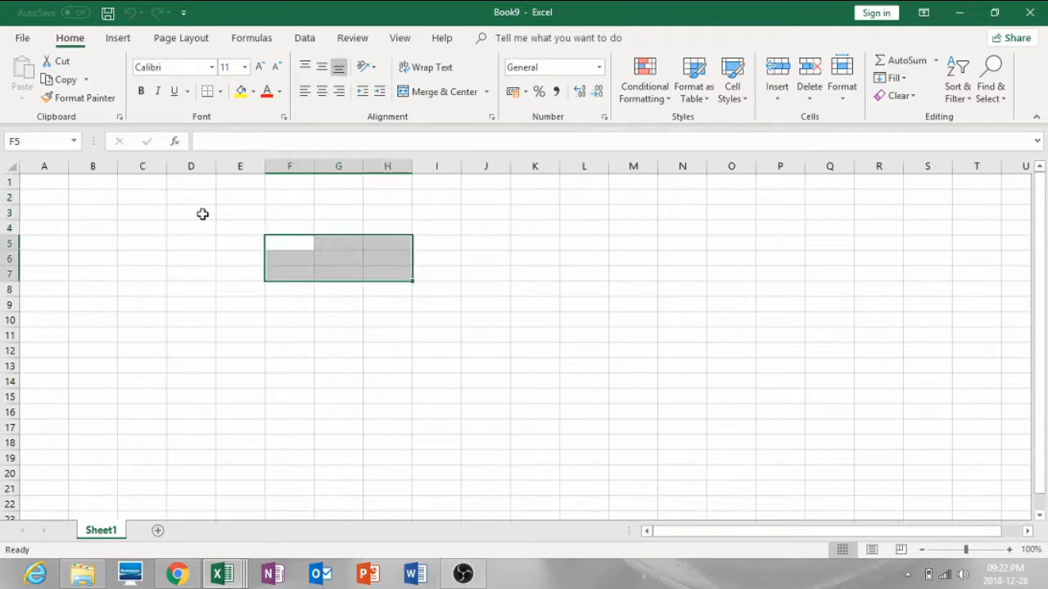
left_click_drag(193, 211, 221, 220)
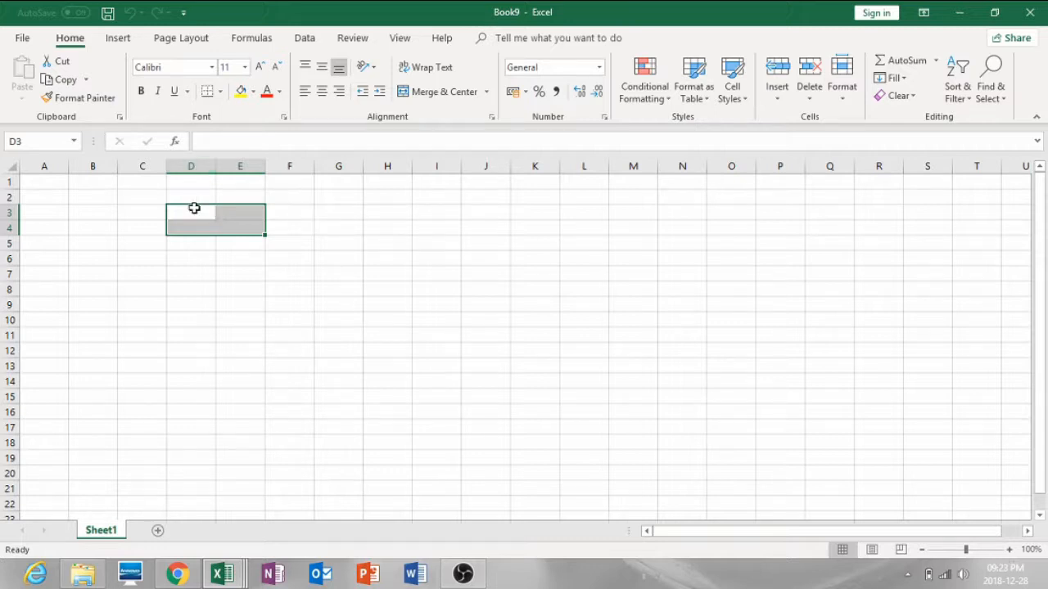
left_click(194, 208)
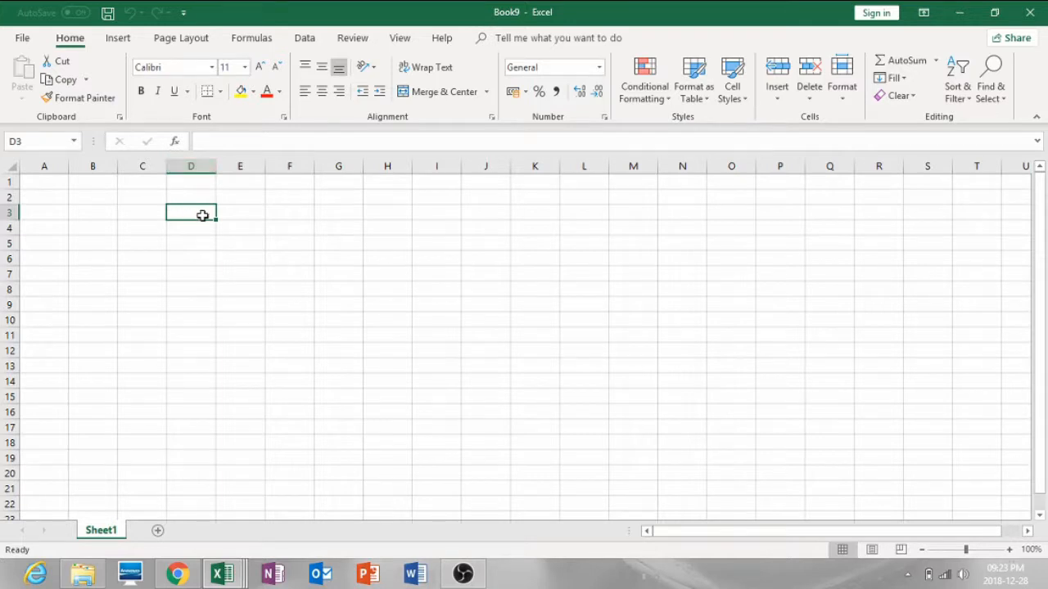
left_click_drag(203, 216, 281, 254)
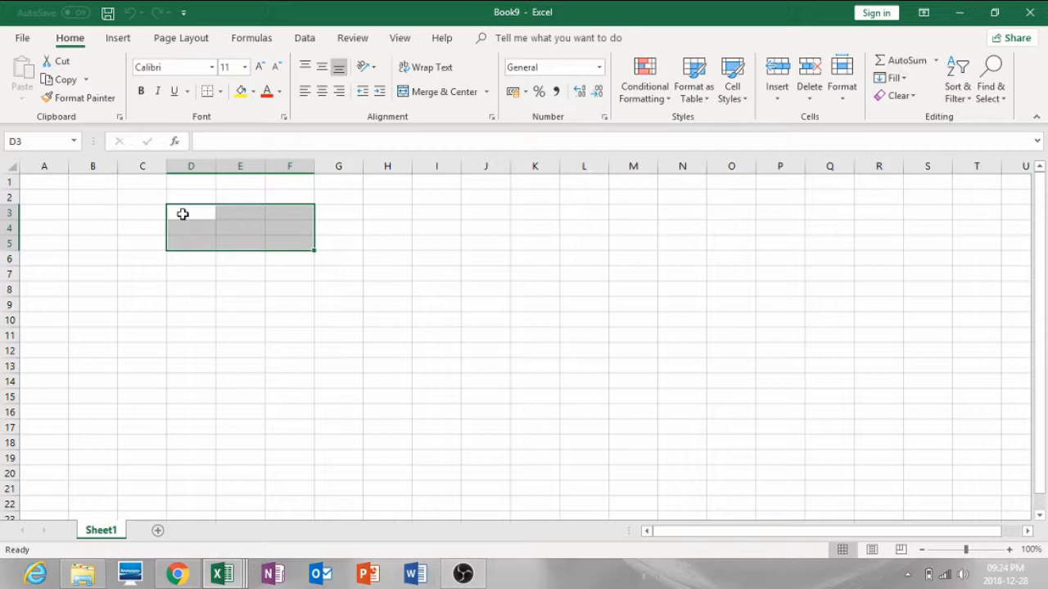
Step: Write the range reference D3:F5 in cell D3 and cancel the entry
type("D")
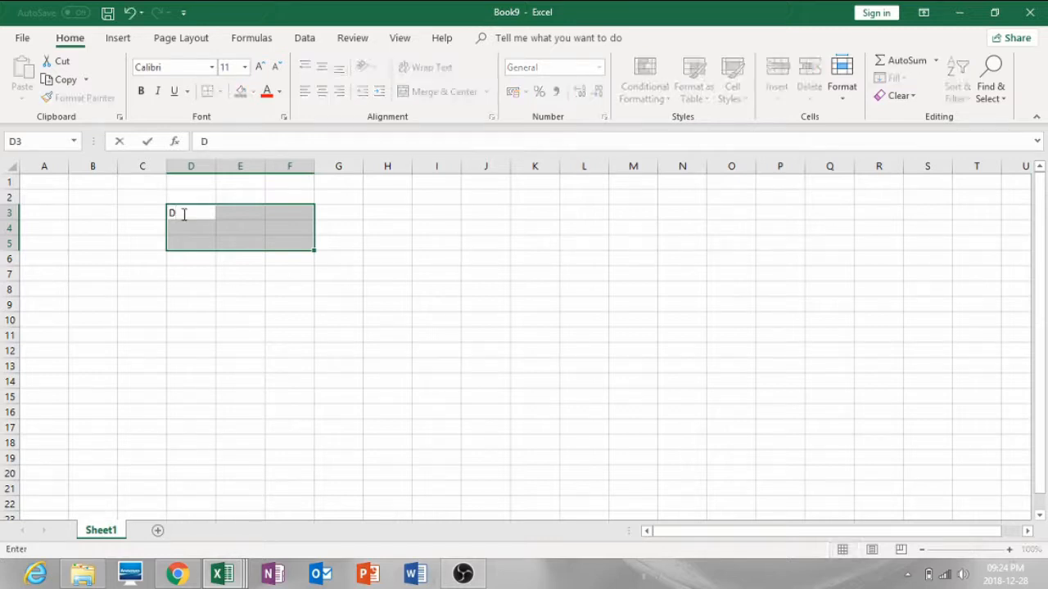
type("3:F%")
key("BackSpace")
type("5")
key("Escape")
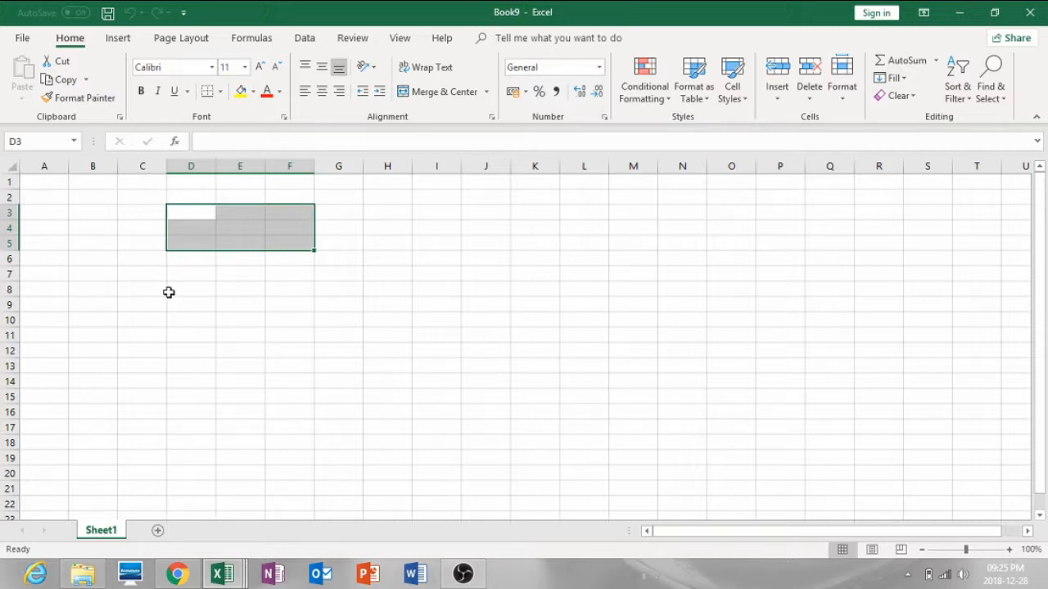
Step: Add a second worksheet to the workbook and rename Sheet1 as new
left_click(158, 533)
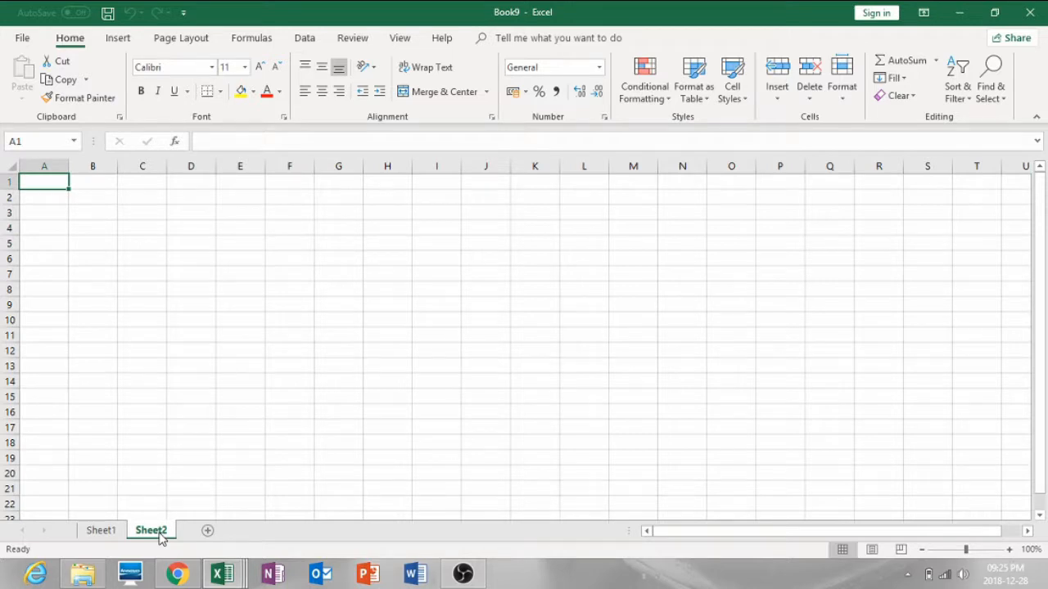
double_click(106, 531)
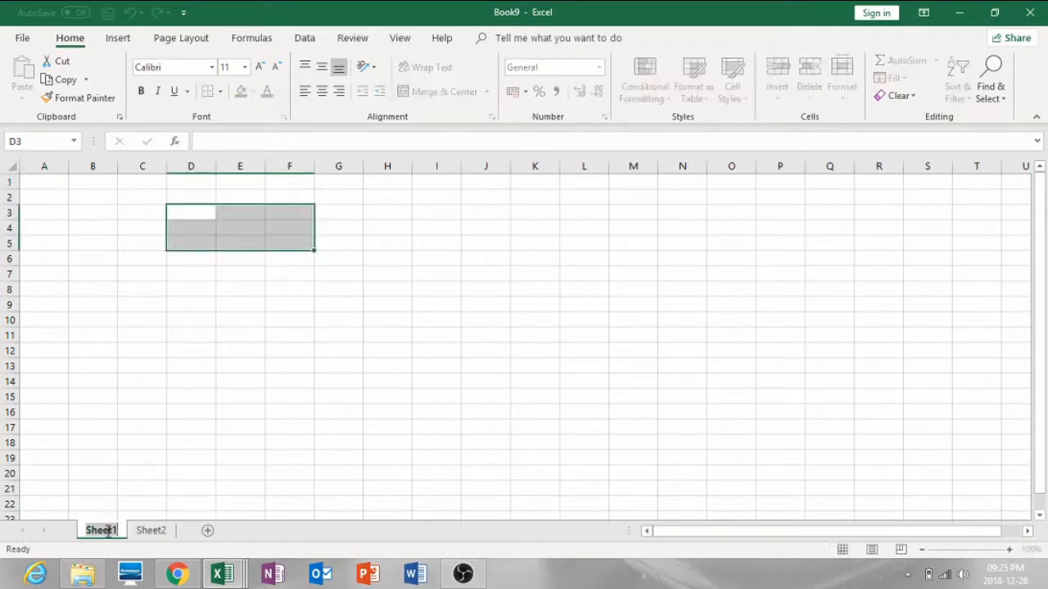
left_click(108, 532)
type("new")
key("Return")
Step: Enter the title Garage Inventory in cell A1 of the new sheet
left_click(54, 187)
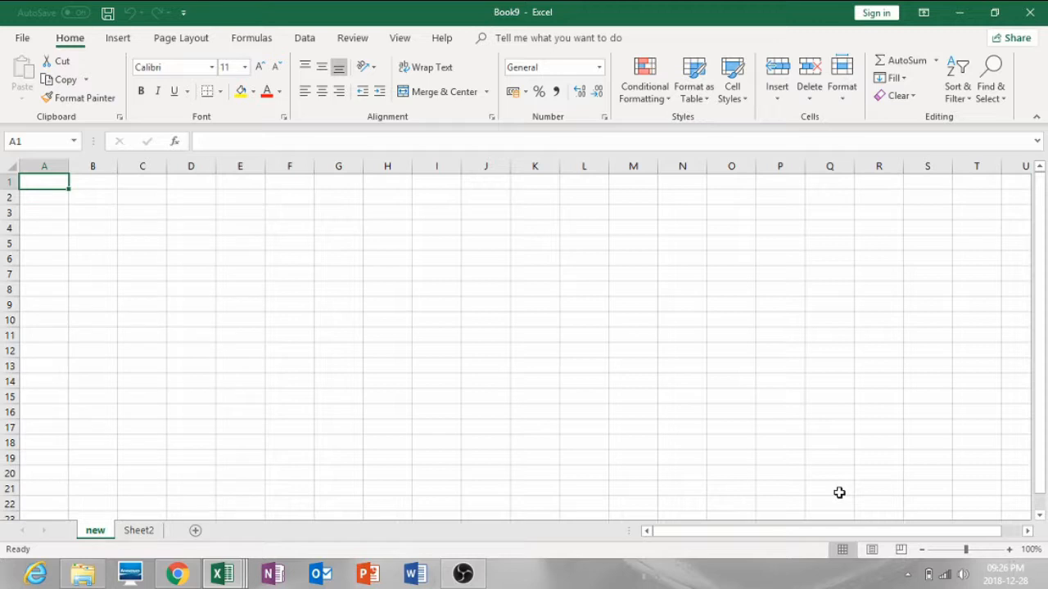
left_click_drag(966, 550, 980, 550)
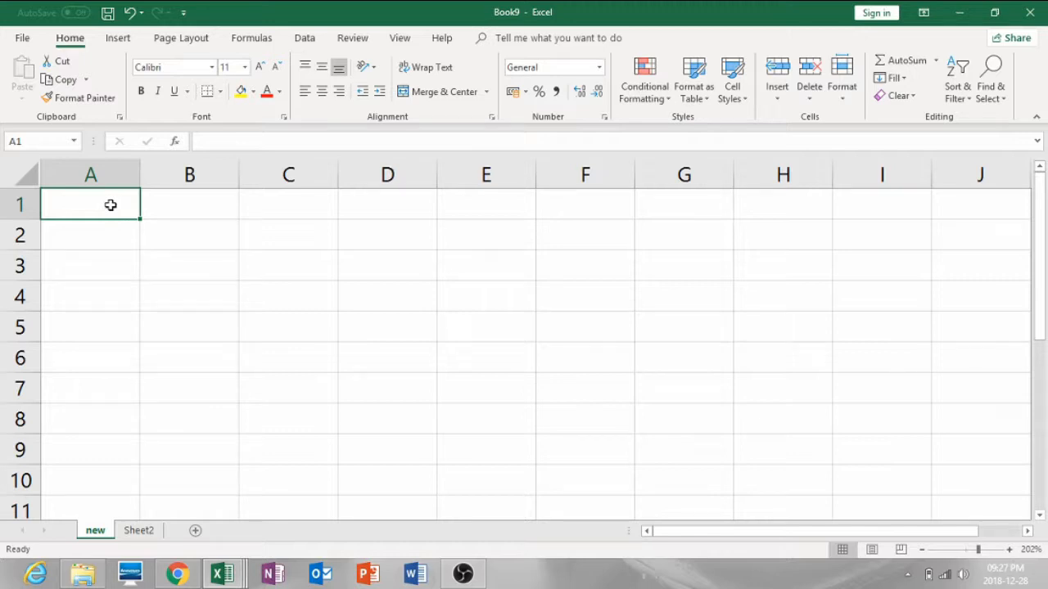
double_click(110, 205)
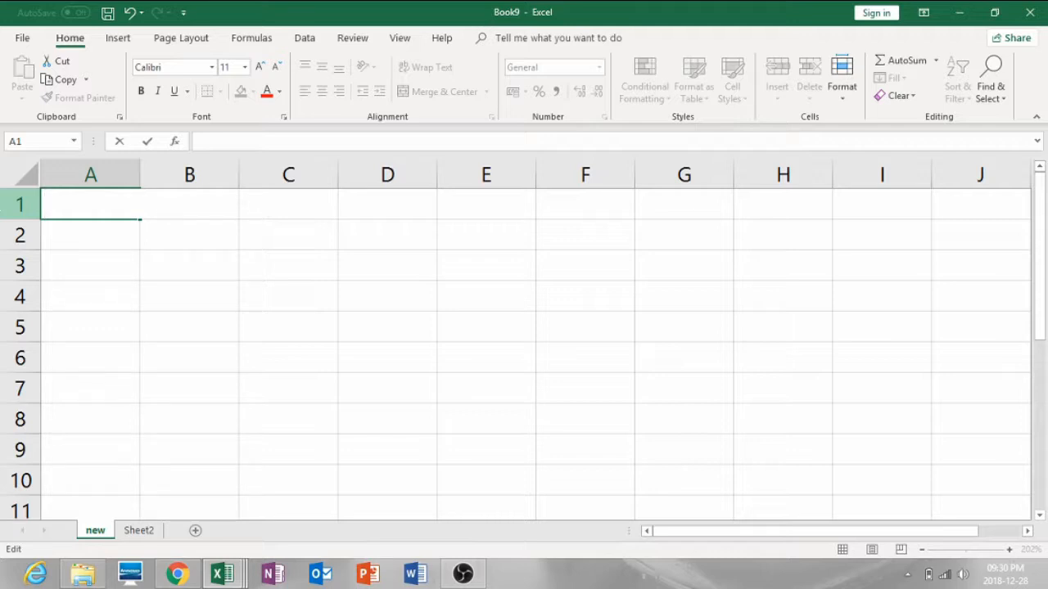
type("Ga rage")
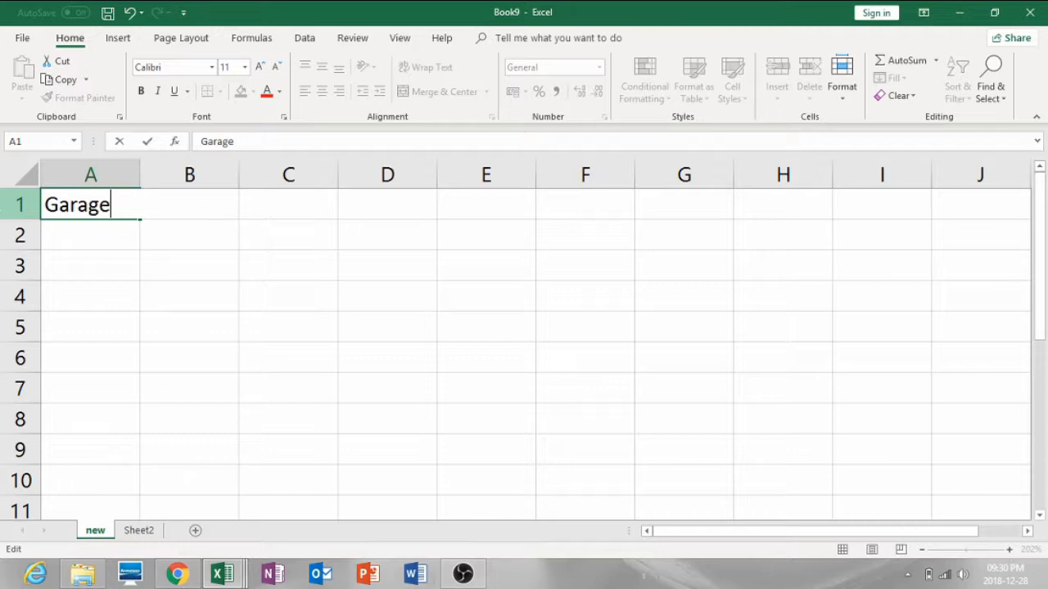
type("Inve")
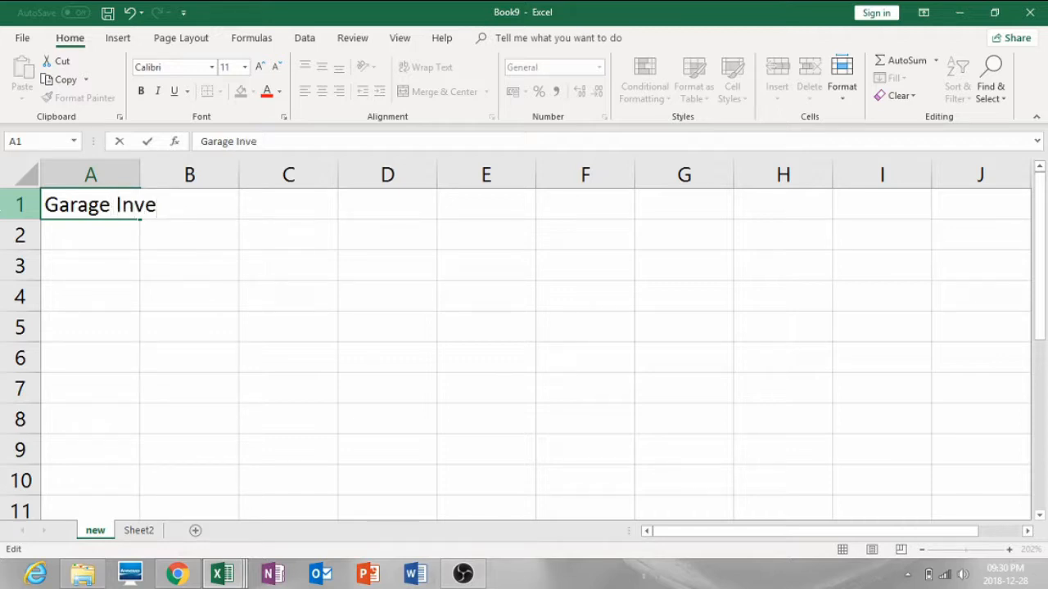
type("ntory")
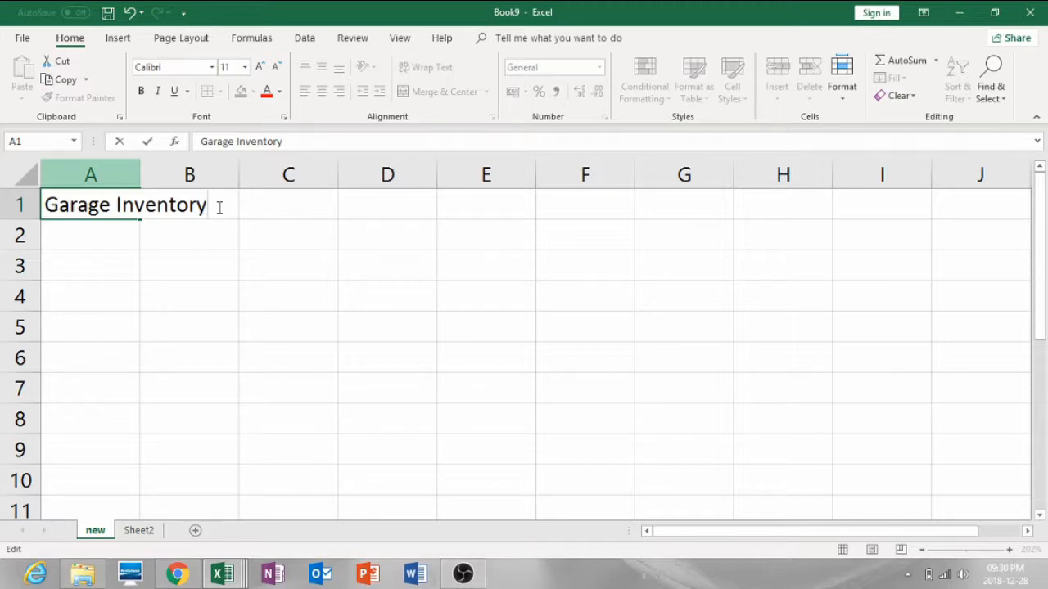
key("Return")
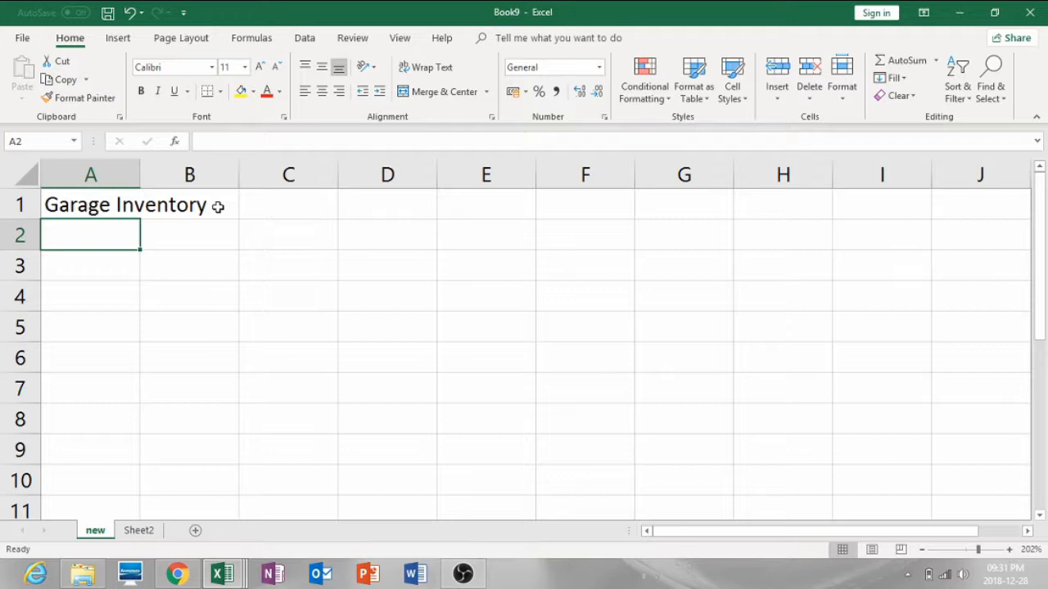
Step: Enter the word "and" in cell B1, beside the Garage Inventory title
left_click(51, 203)
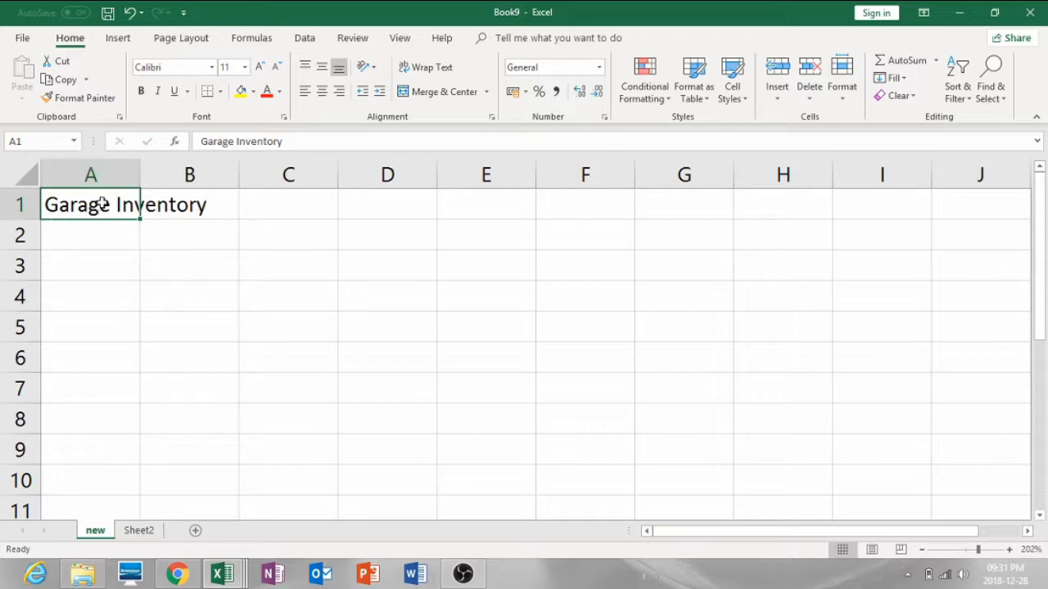
left_click(187, 205)
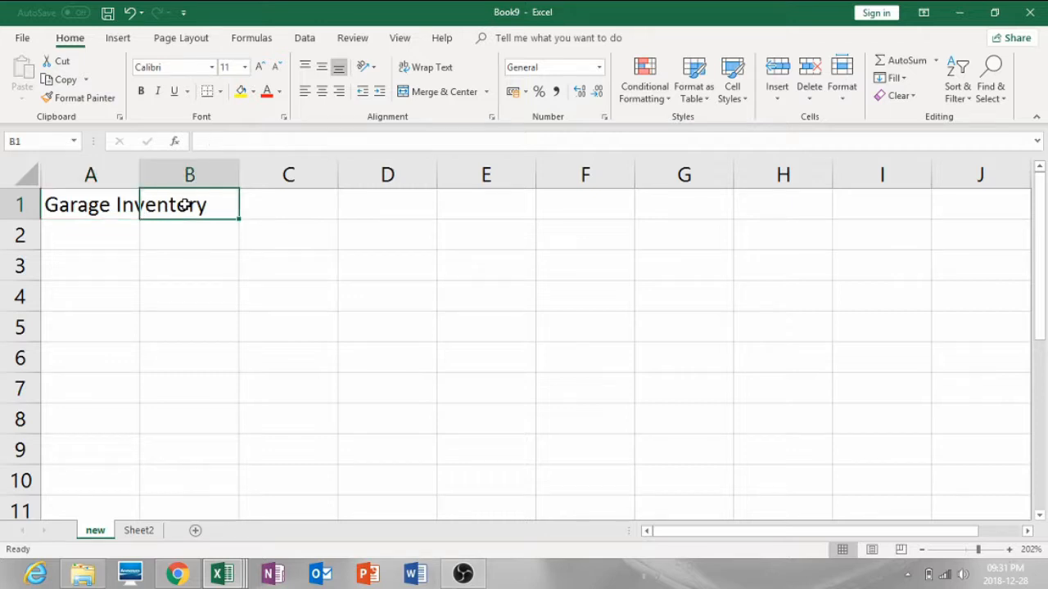
type("and")
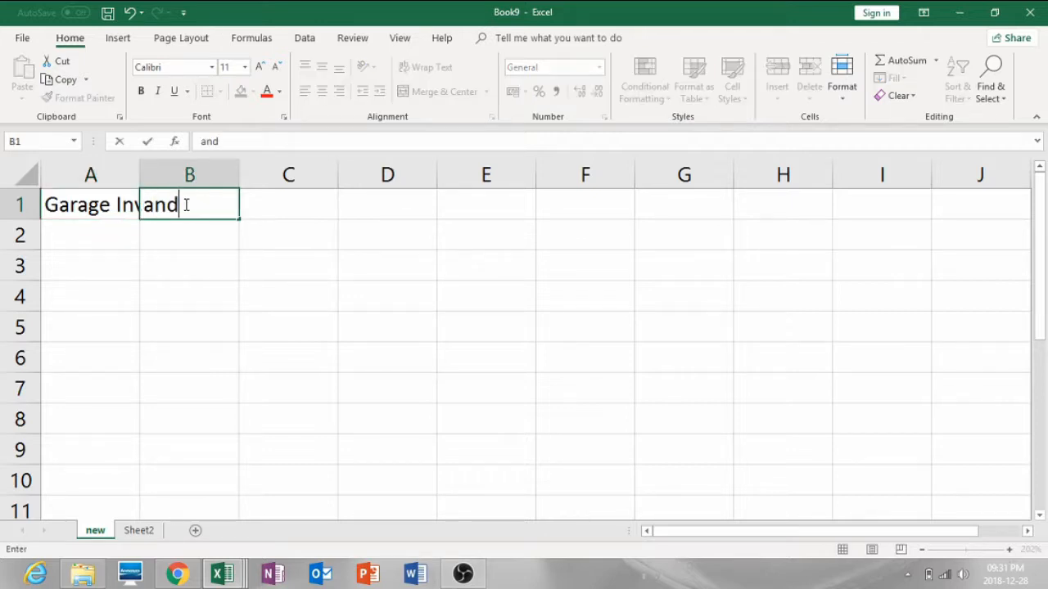
left_click(175, 227)
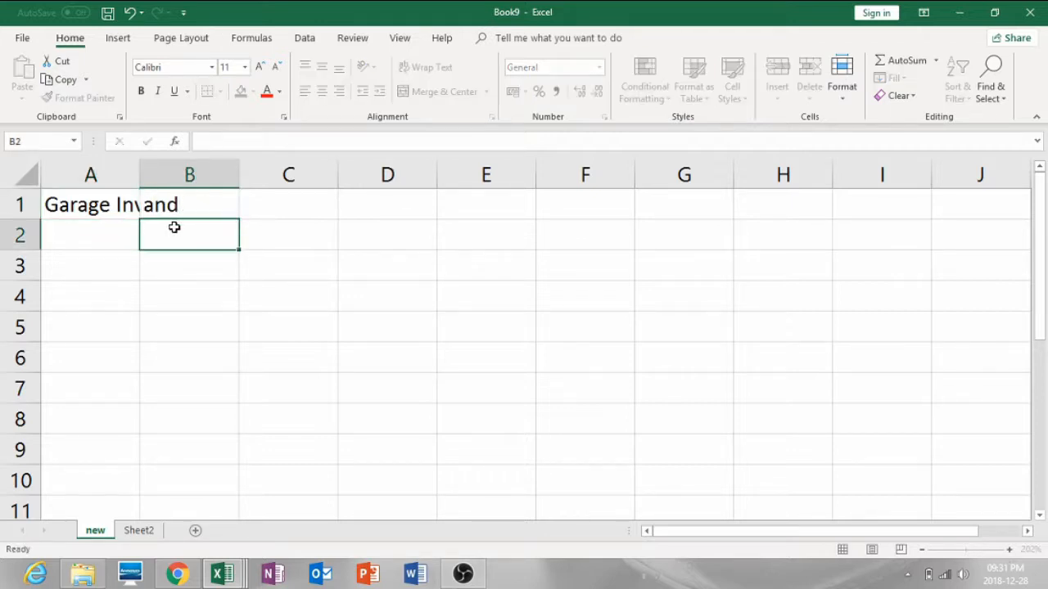
Step: Check the full text of cell A1 in edit mode and delete the contents of cell B1
double_click(124, 205)
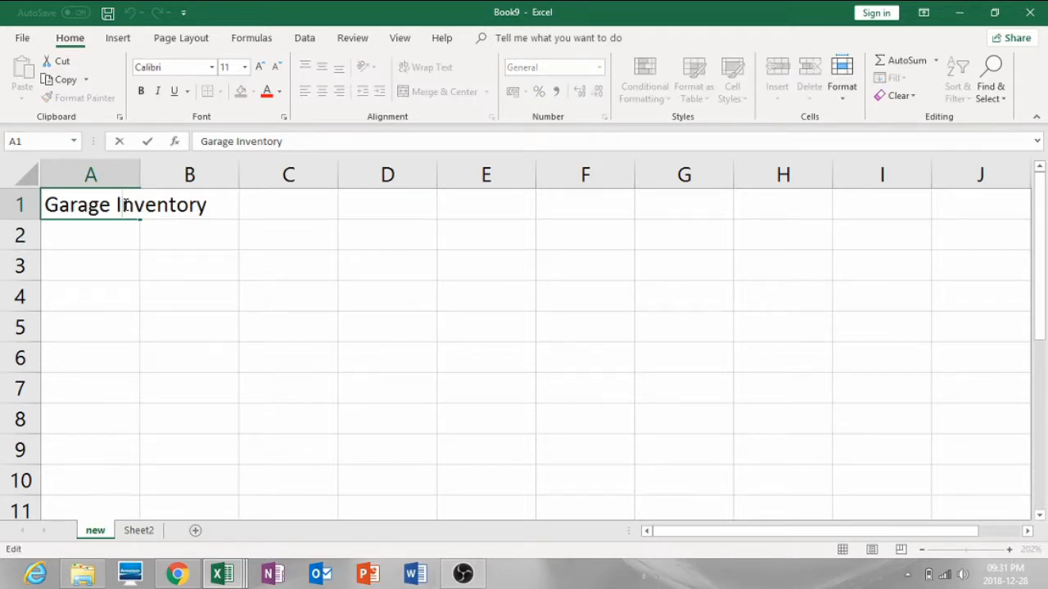
left_click(175, 237)
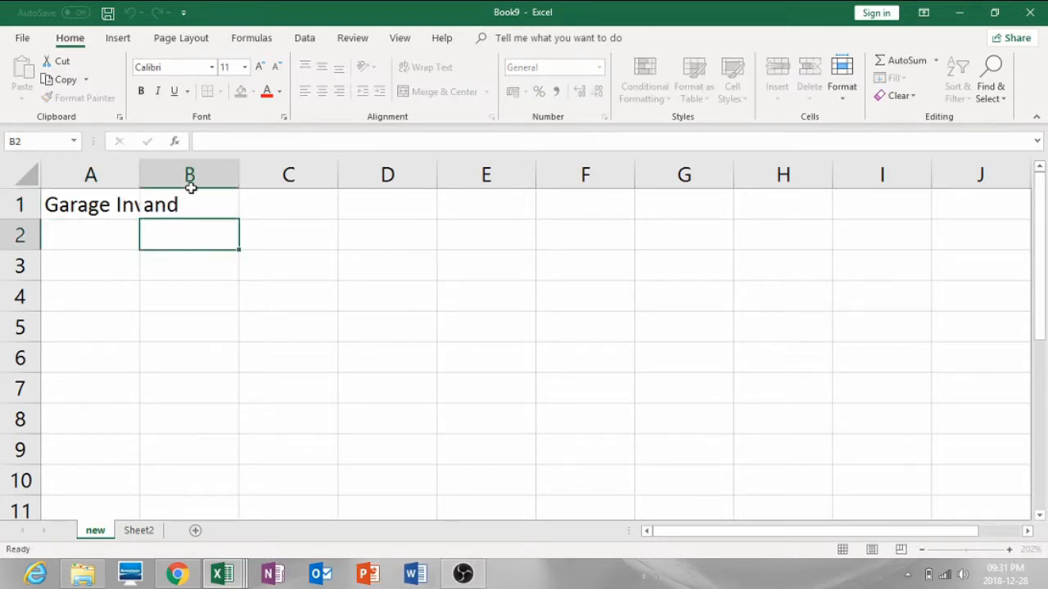
left_click(189, 179)
left_click(190, 200)
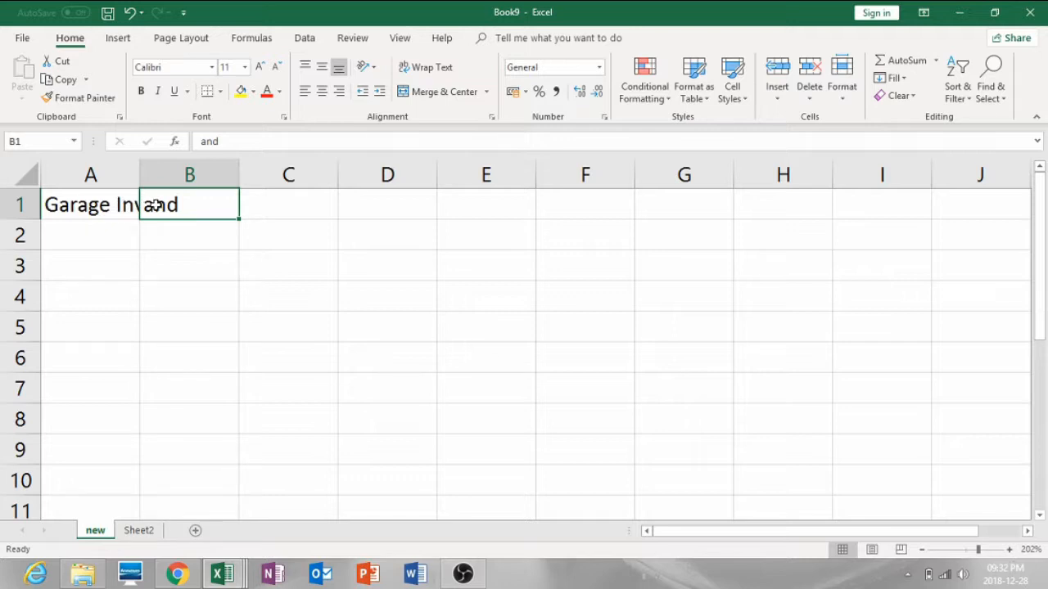
key("Delete")
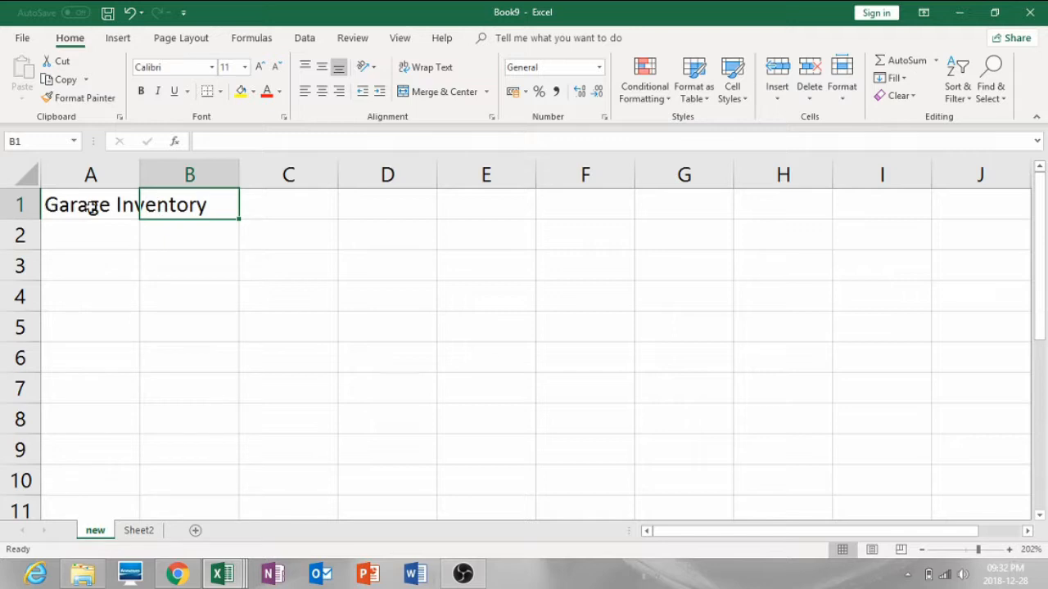
Step: Widen column A so that the Garage Inventory title fits inside cell A1
left_click(126, 182)
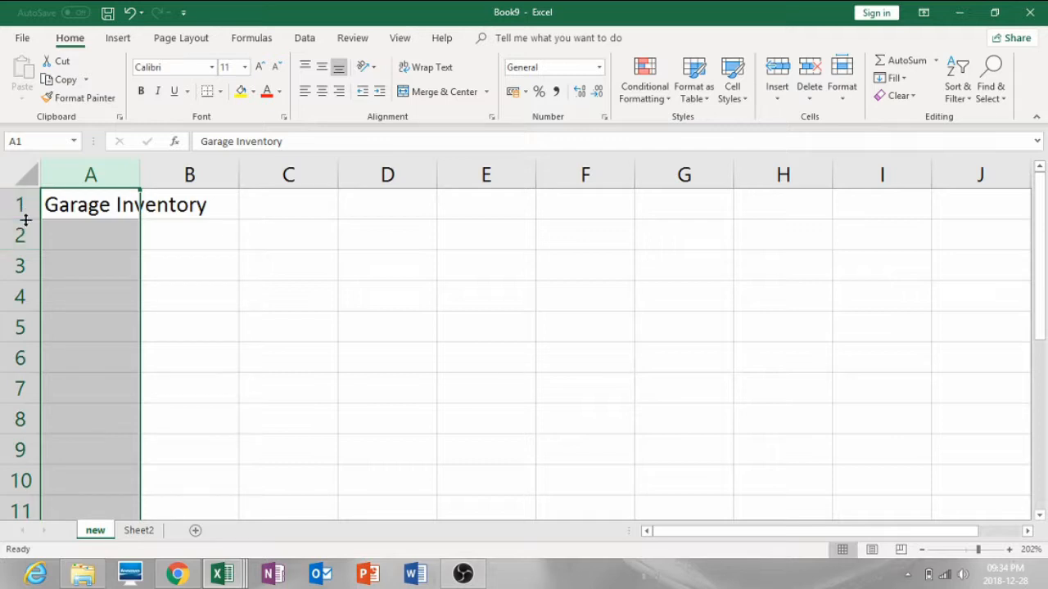
left_click(78, 208)
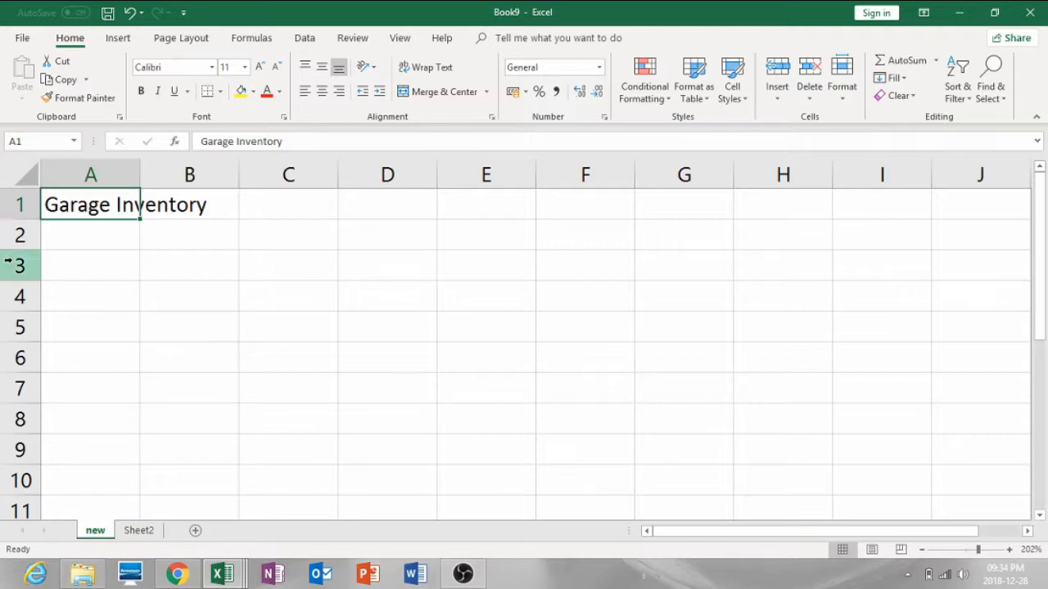
left_click(102, 168)
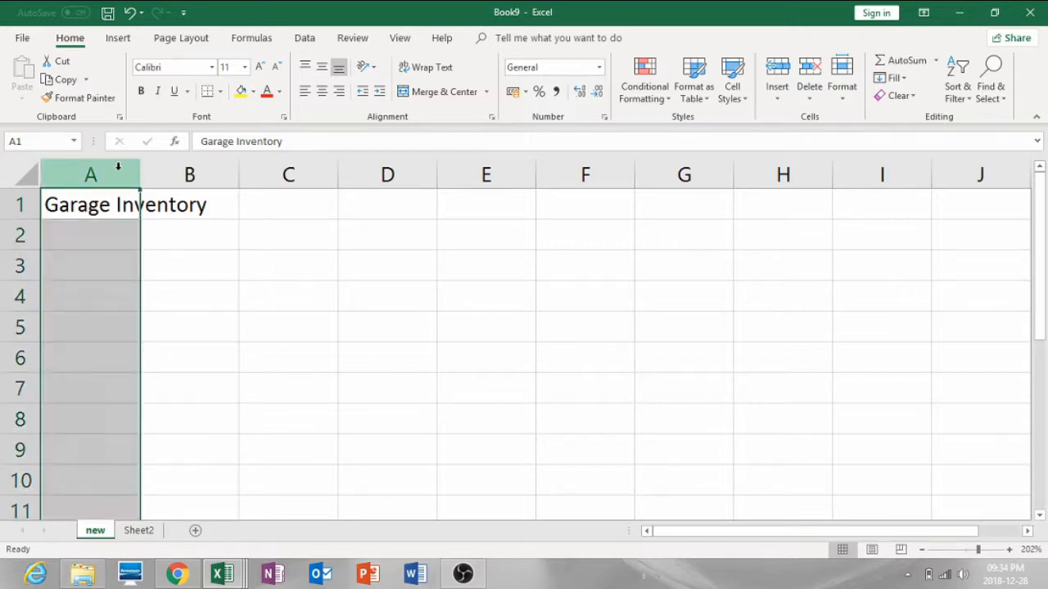
left_click(164, 171)
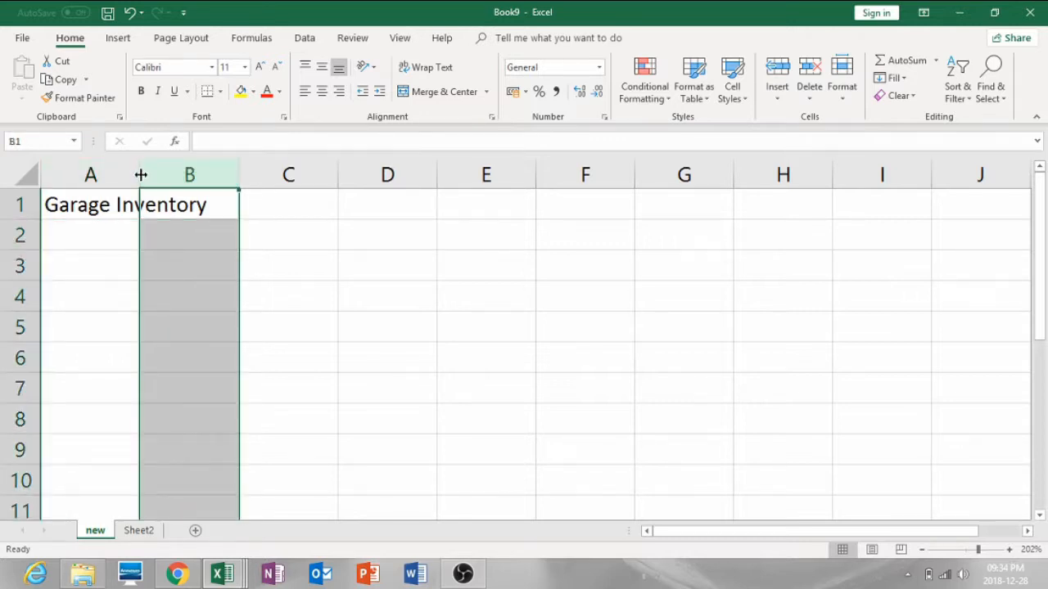
left_click_drag(141, 175, 217, 178)
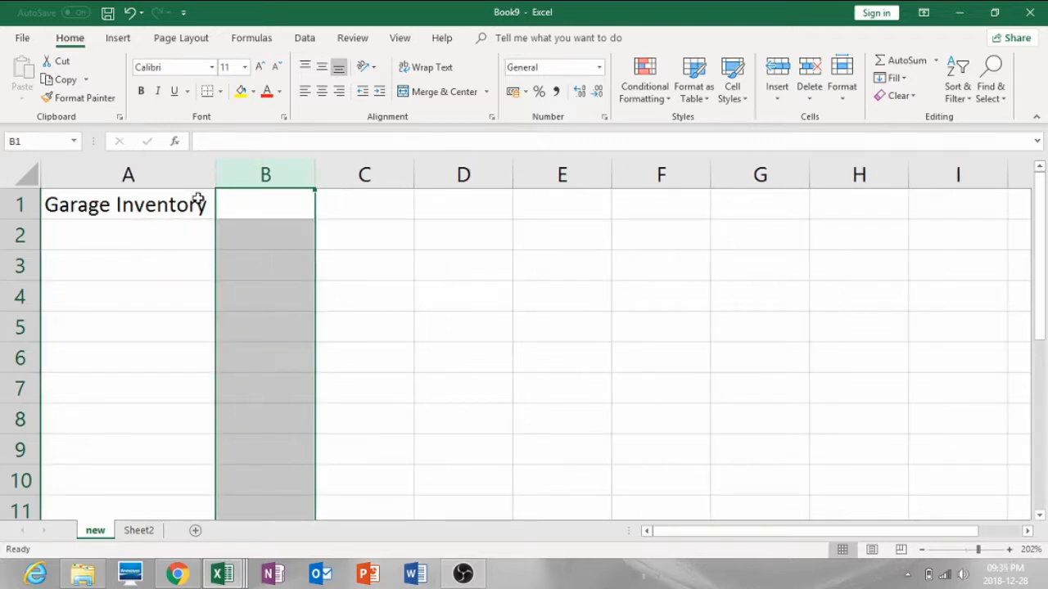
Step: Move the active cell from A1 down to A5 and across the row to D5
left_click(198, 201)
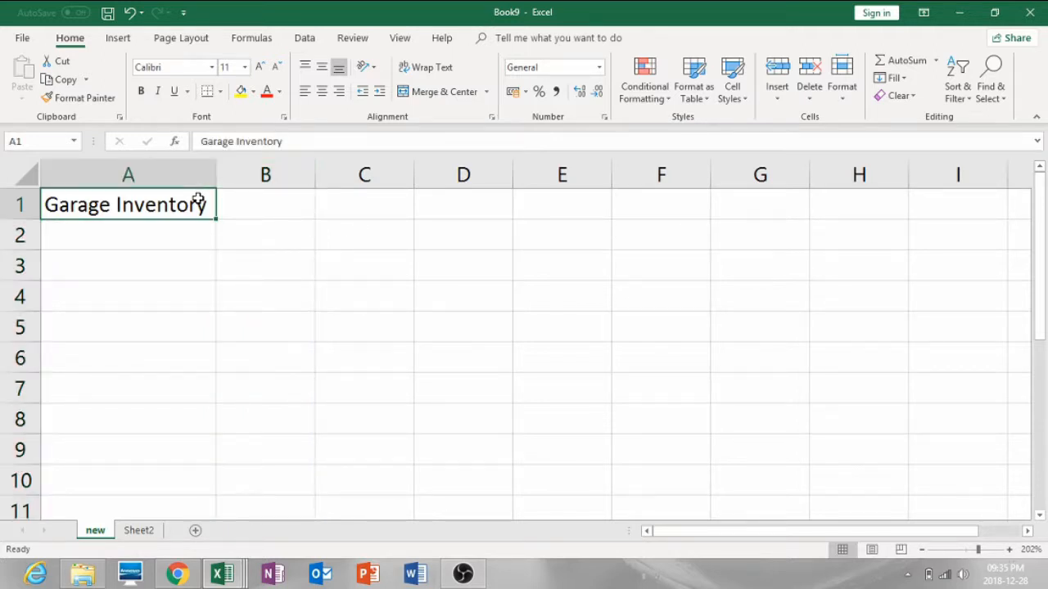
key("Return")
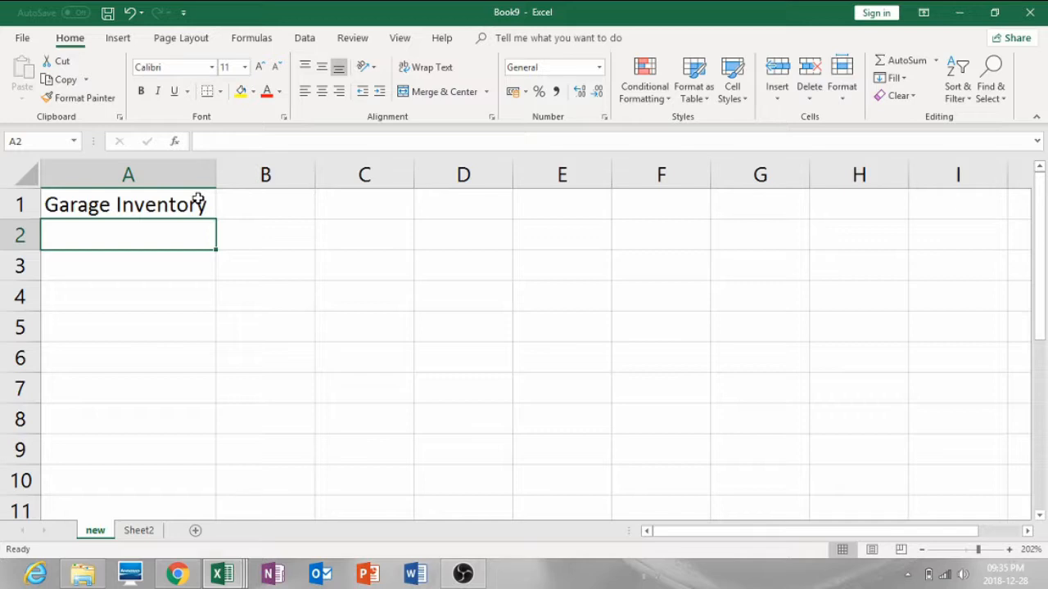
key("Return")
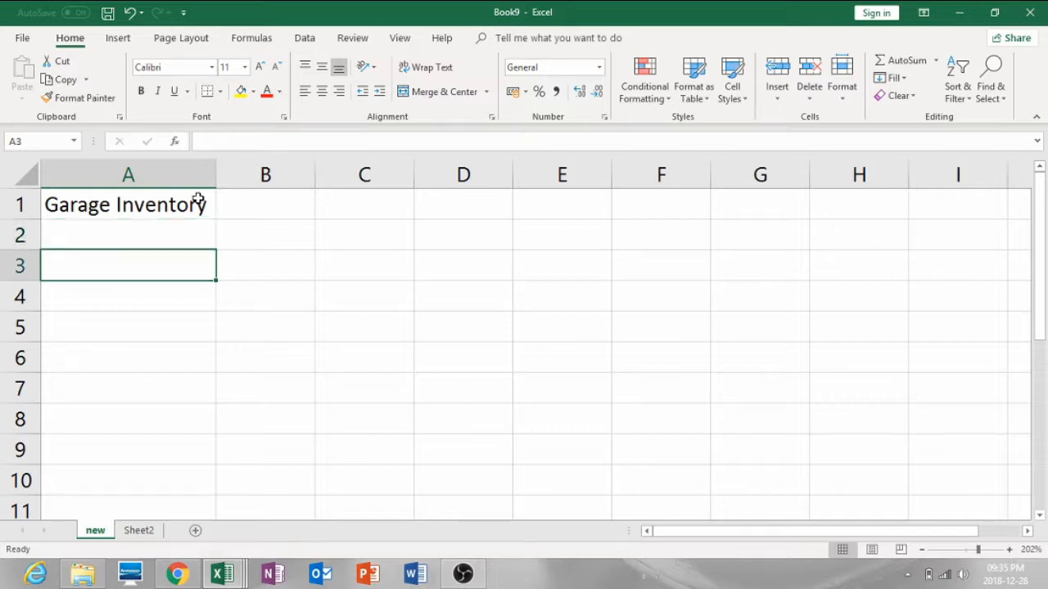
key("Return")
key("Return")
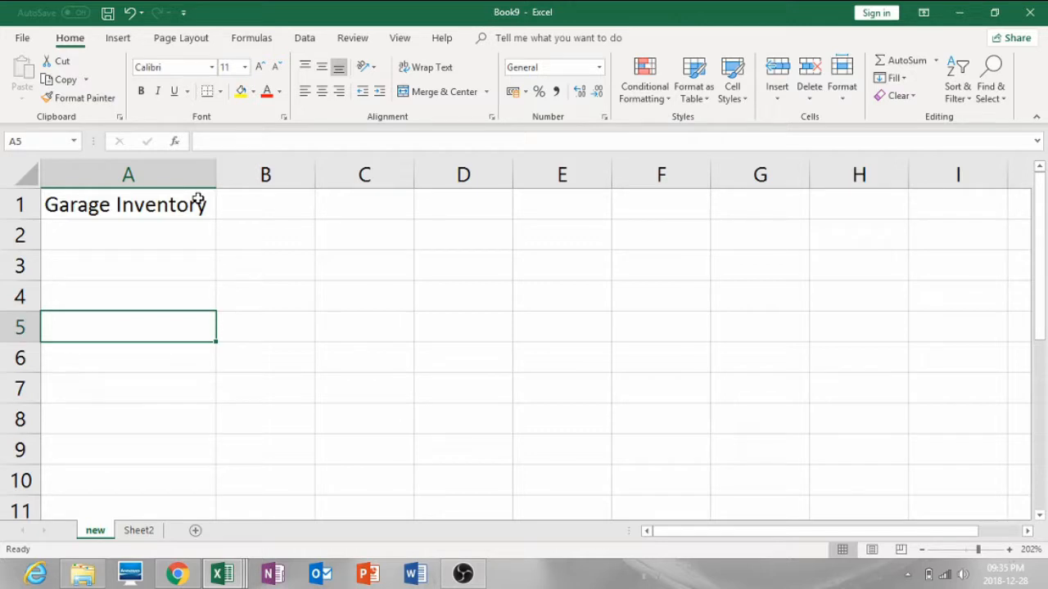
key("Right")
key("Right")
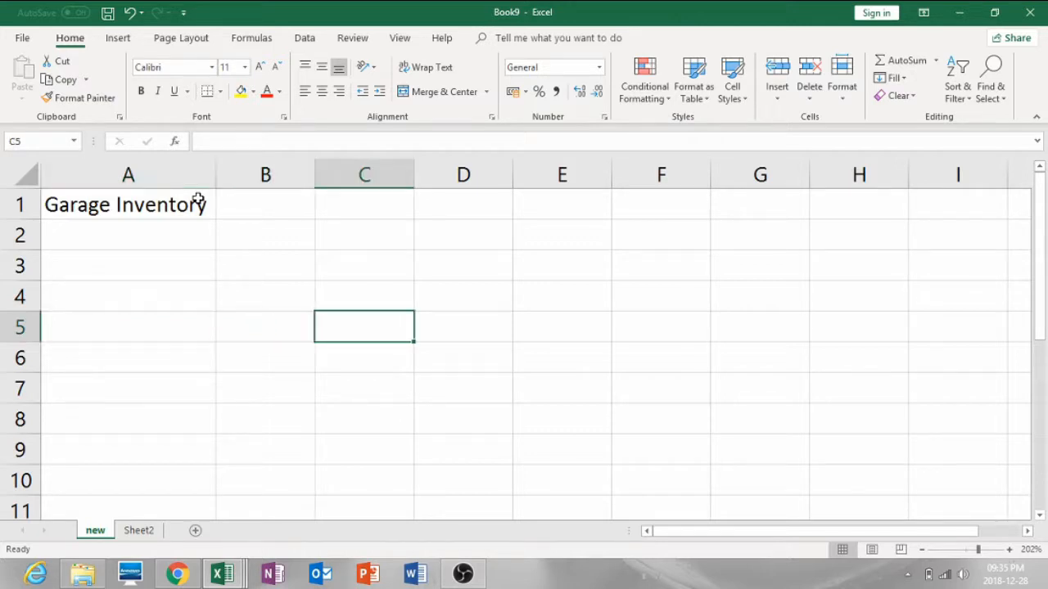
key("Right")
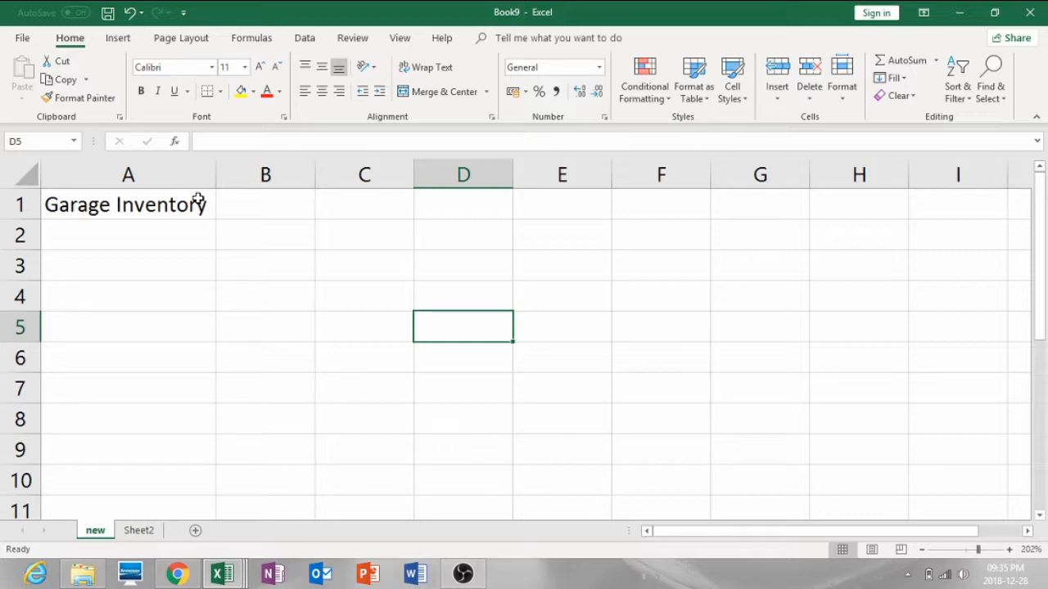
Step: Move the active cell up column D to D2 and back along the row to A2
key("Up")
key("Up")
key("Up")
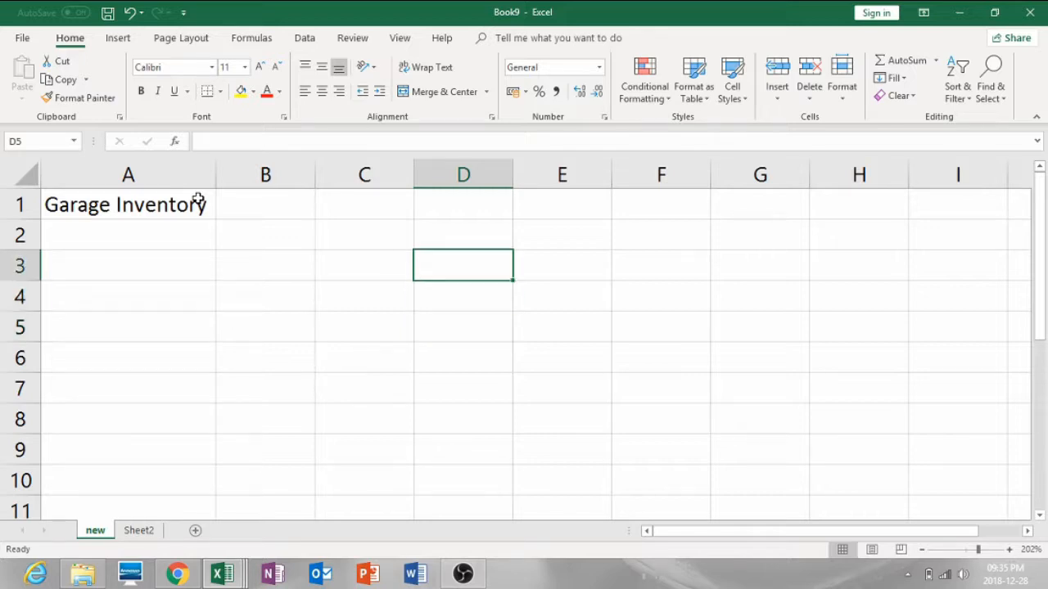
key("Left")
key("Right")
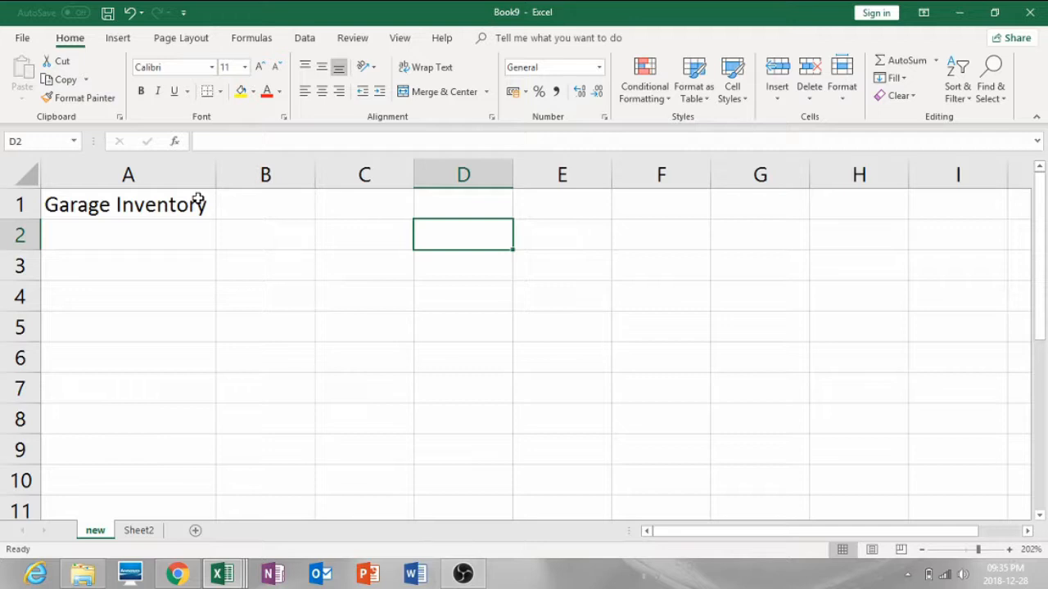
key("Left")
key("Left")
key("Left")
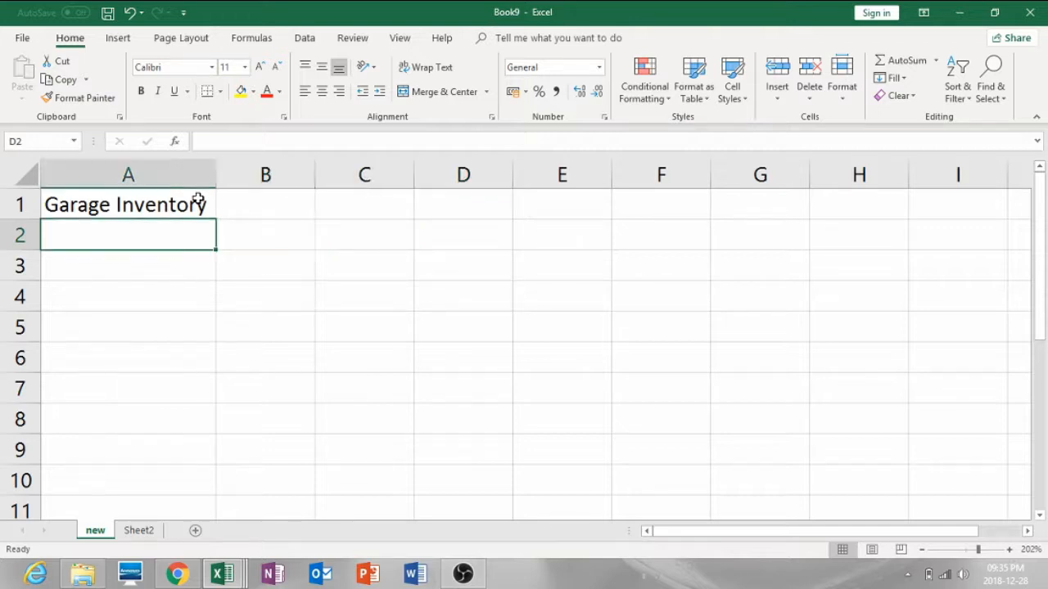
Step: Move the active cell down column A to A5 and back up to A1
key("Down")
key("Down")
key("Down")
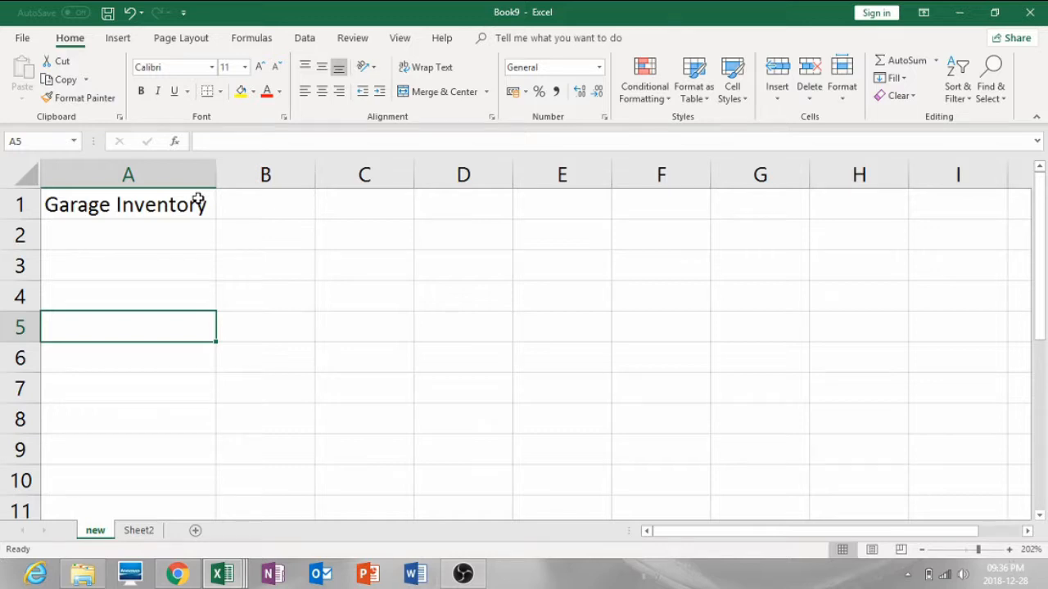
key("Up")
key("Up")
key("Up")
key("Up")
Step: Move the active cell along row 1 to E1 and back to A1
key("Right")
key("Right")
key("Right")
key("Right")
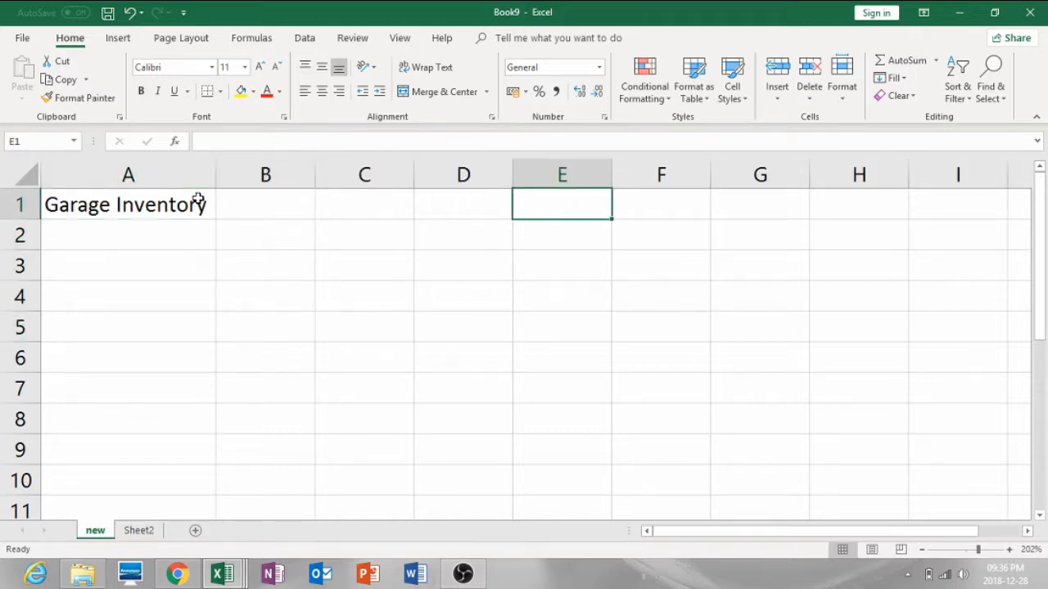
key("Left")
key("Left")
key("Left")
key("Left")
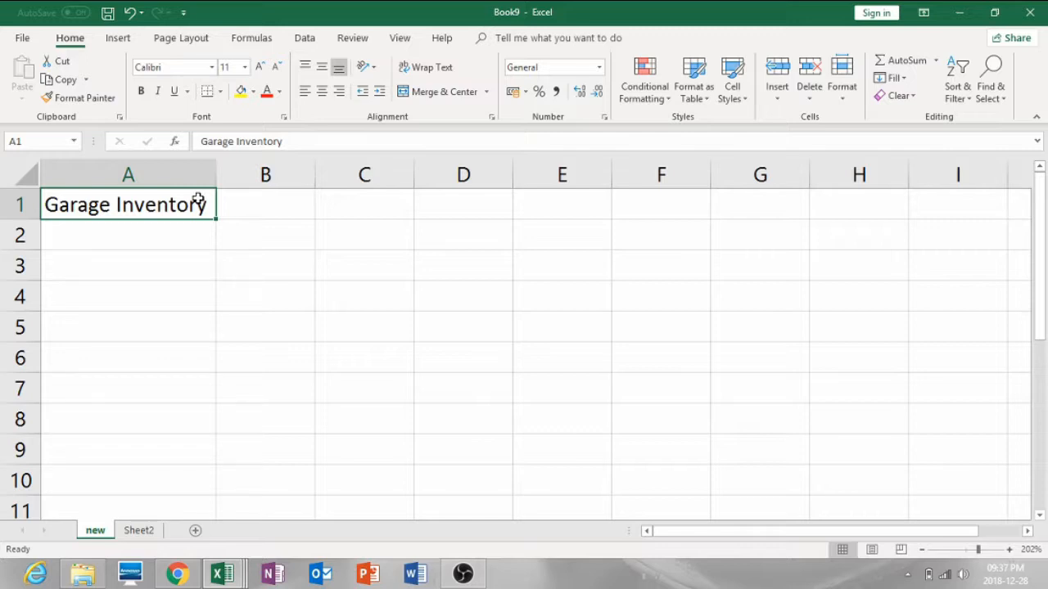
Step: Move the active cell from A1 several rows down column A and back up again
key("Down")
key("Down")
key("Down")
key("Down")
key("Up")
key("Up")
key("Up")
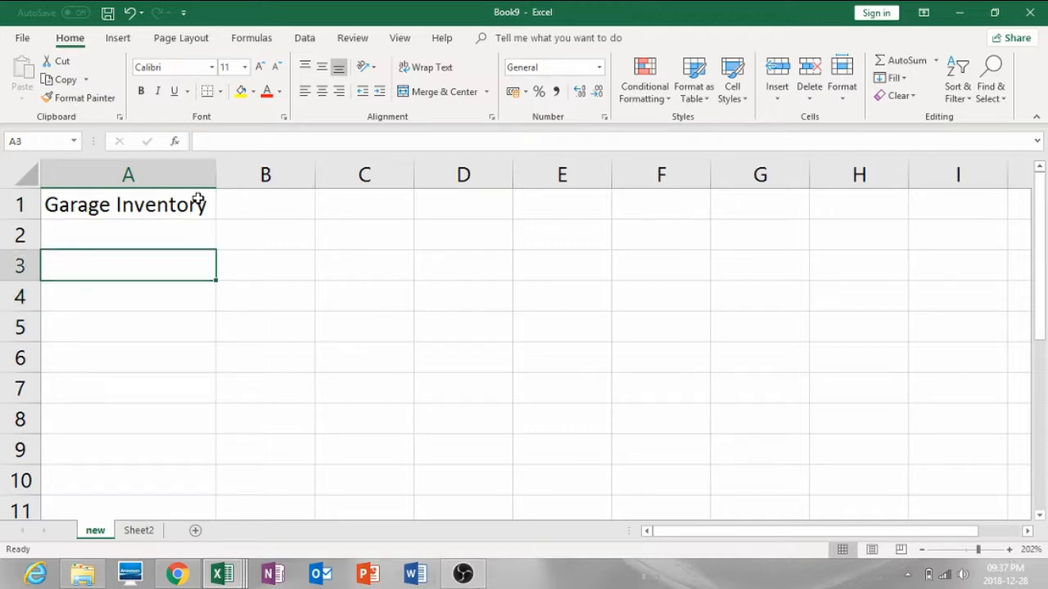
Step: Move the active cell several columns across the sheet and back to A1
key("Right")
key("Right")
key("Right")
key("Left")
key("Left")
key("Left")
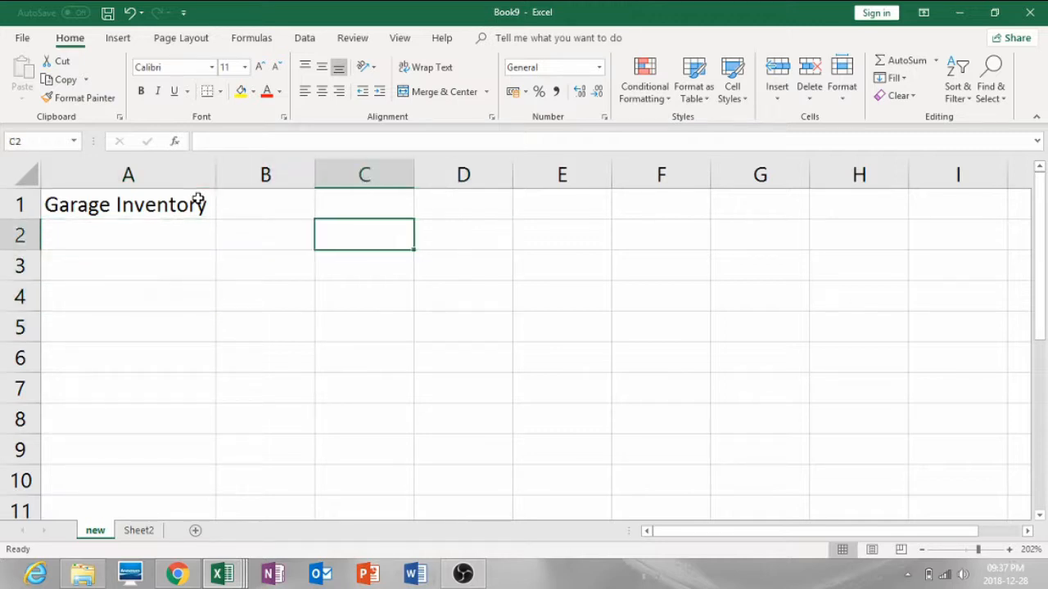
key("Up")
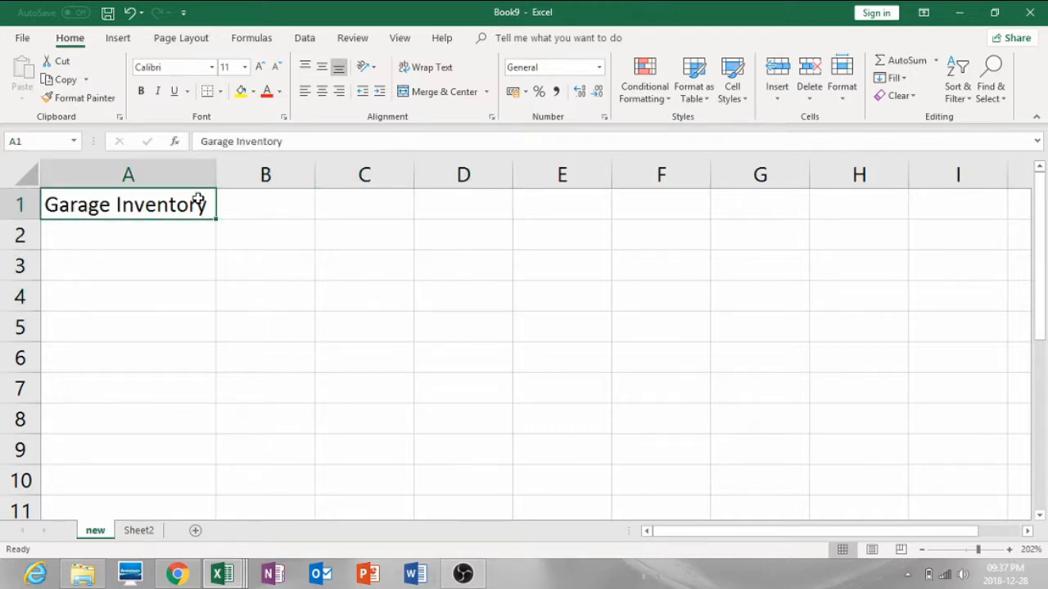
Step: Select cells B1, C2 and A3 directly one after another, ending on the title cell A1
left_click(257, 208)
left_click(317, 239)
left_click(181, 254)
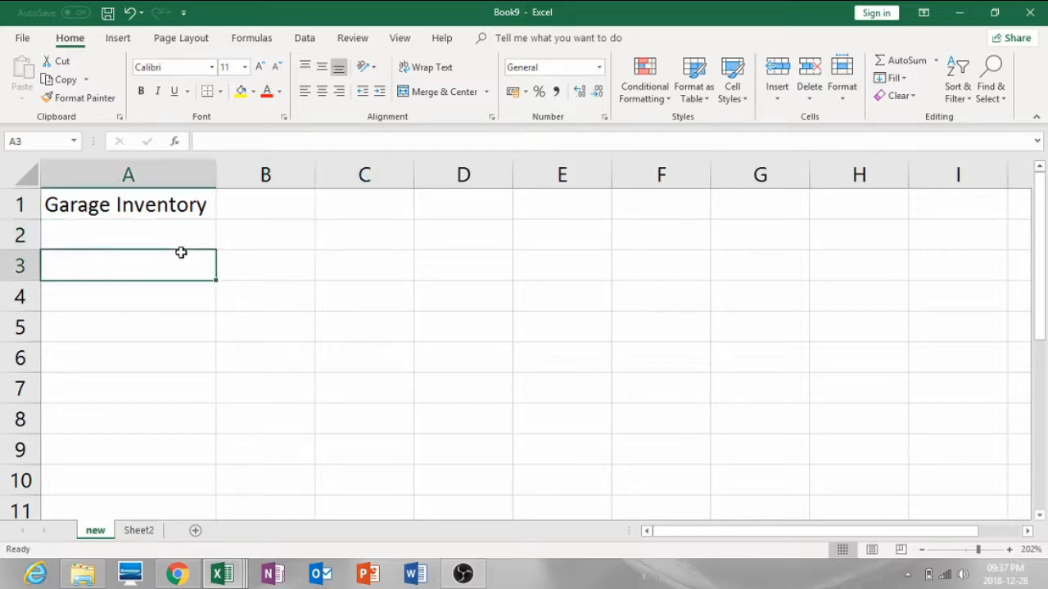
left_click(162, 209)
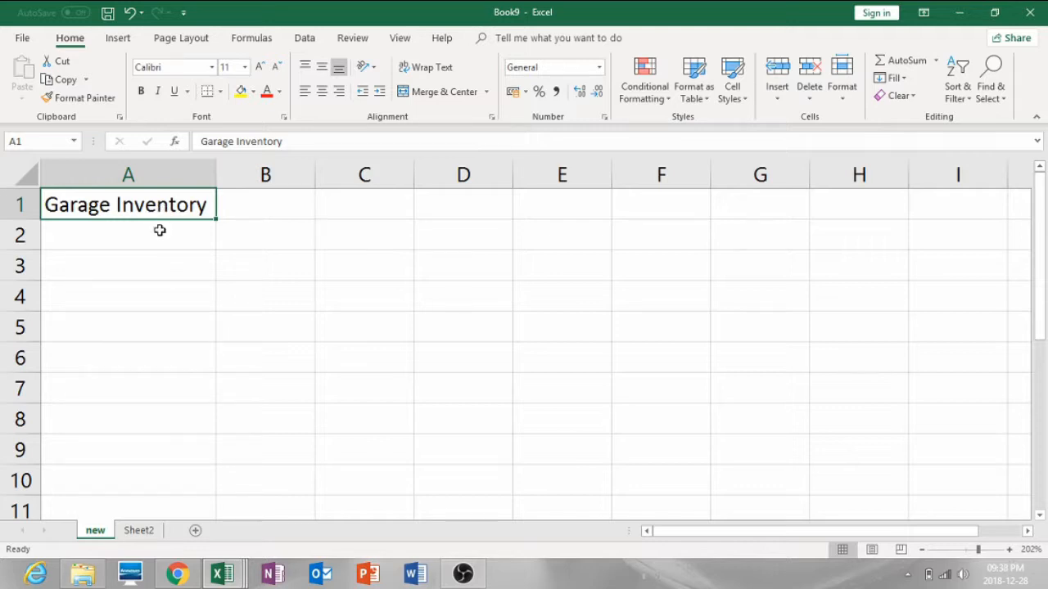
Step: Enter the column headings Items in A2 and Date found in B2
left_click(158, 231)
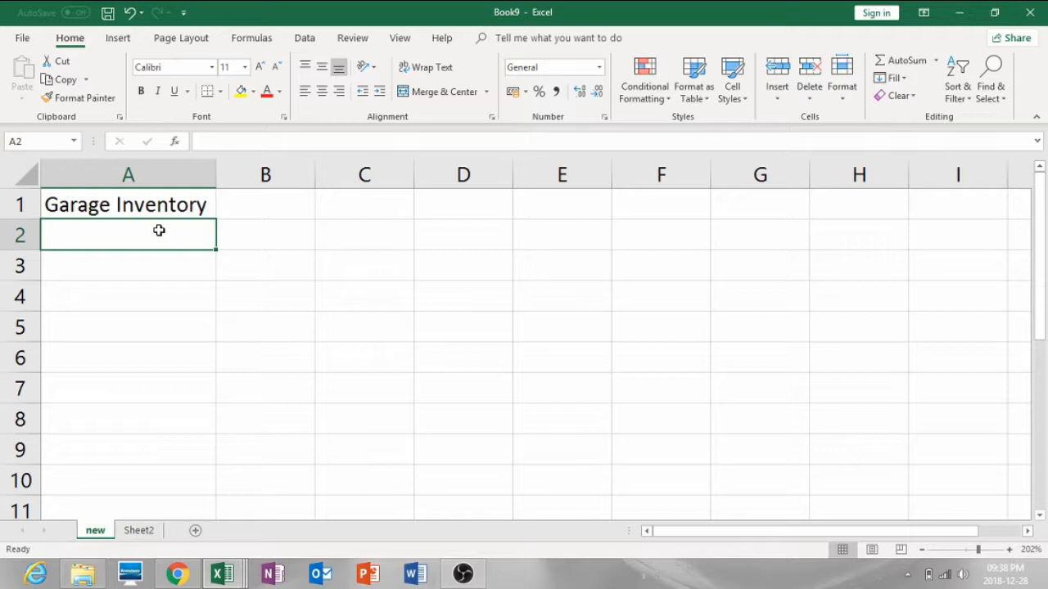
type("Items")
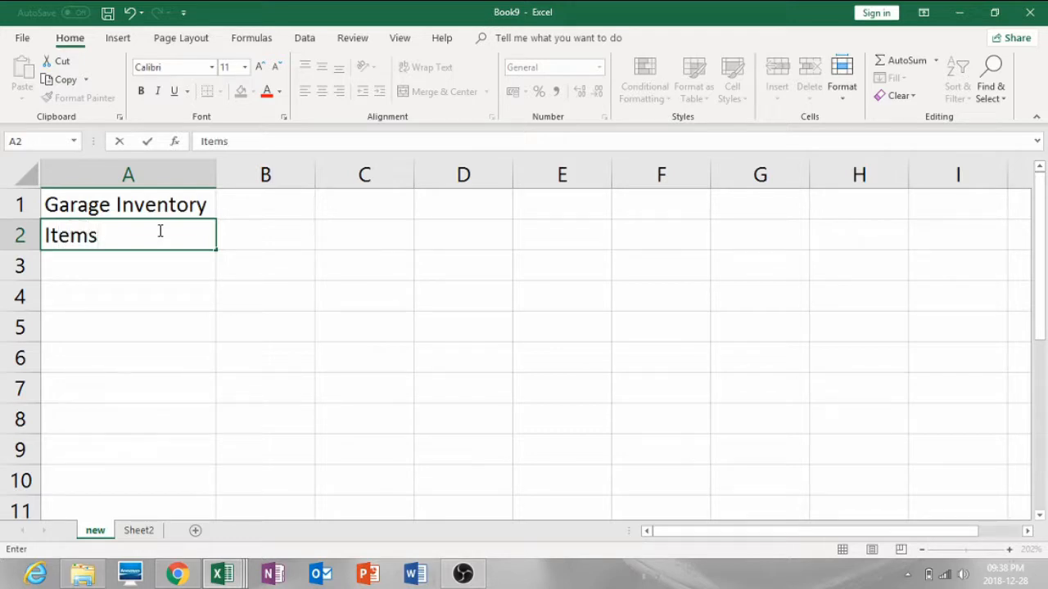
key("Tab")
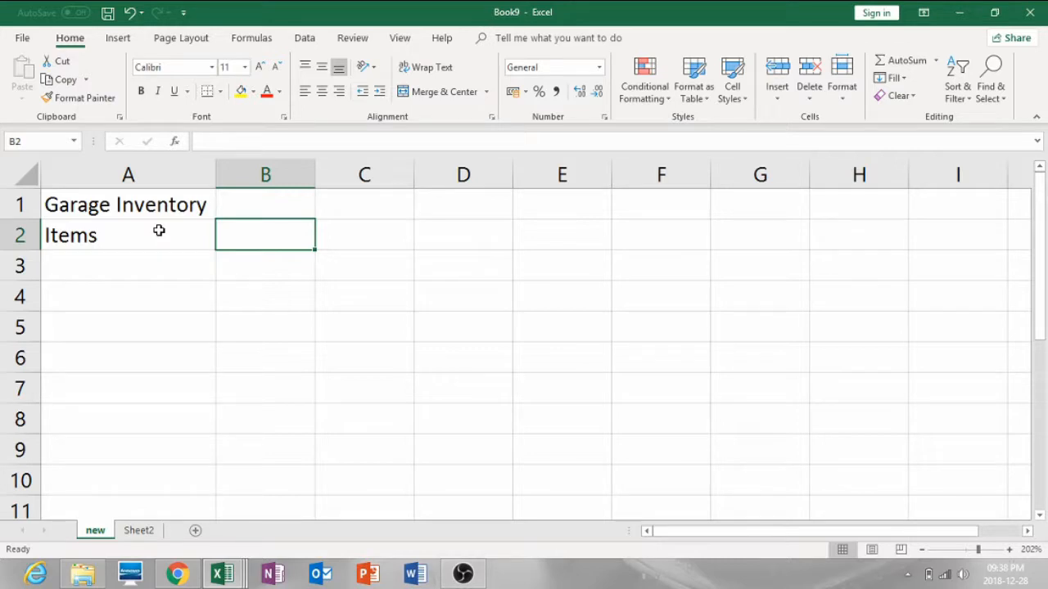
type("Date fou")
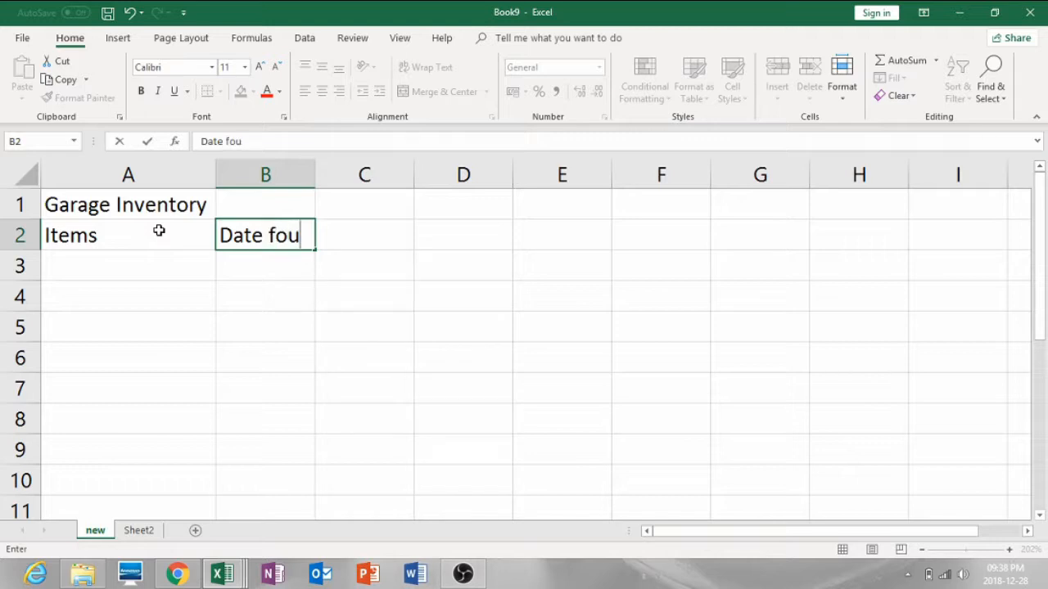
type("nd")
key("Tab")
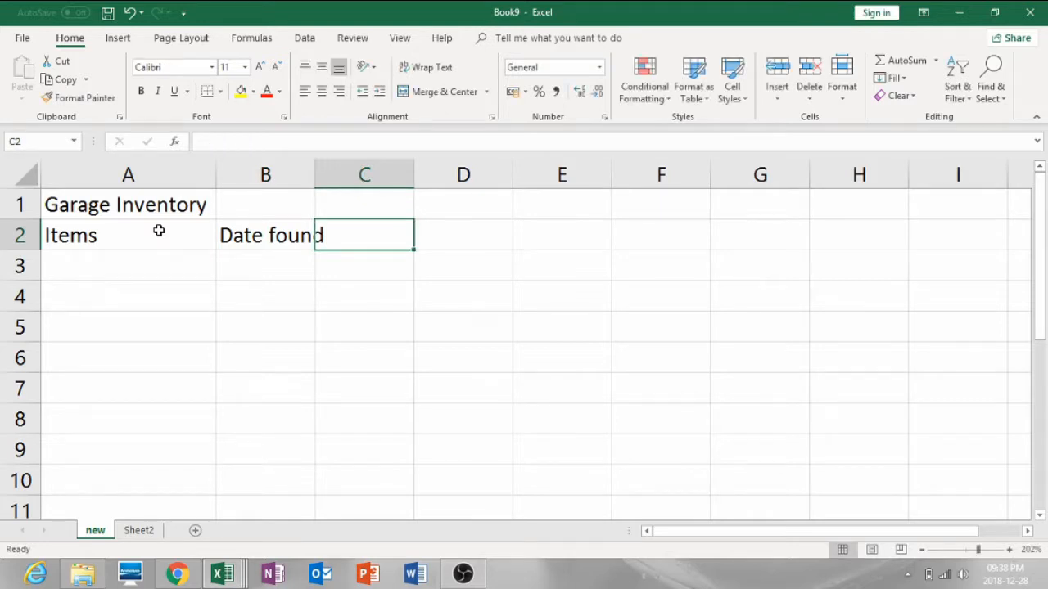
Step: Enter the column headings quantity in C2 and Value in D2
type("quat")
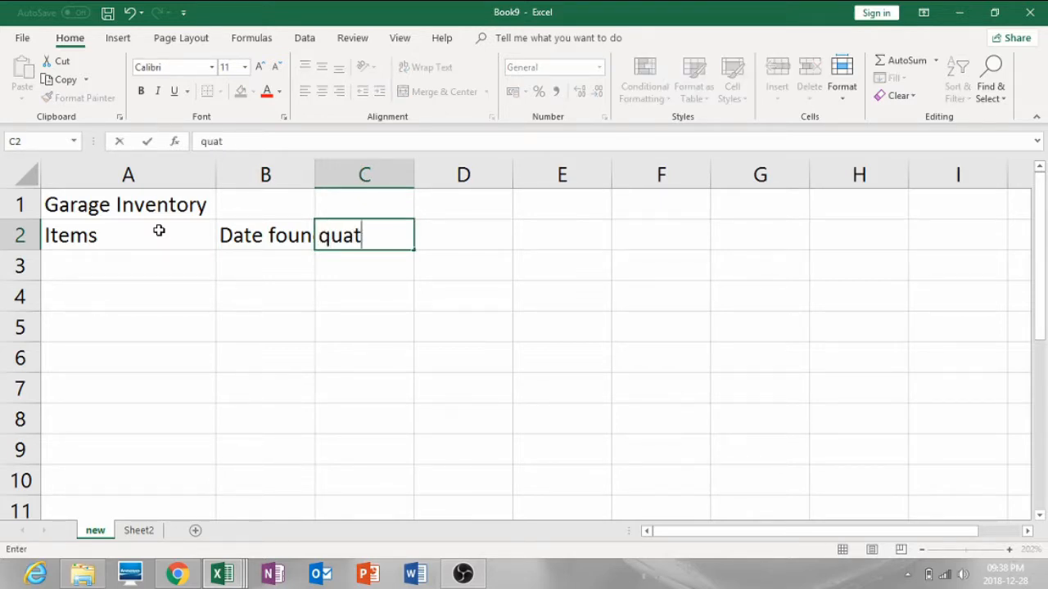
key("BackSpace")
type("ntity")
key("Tab")
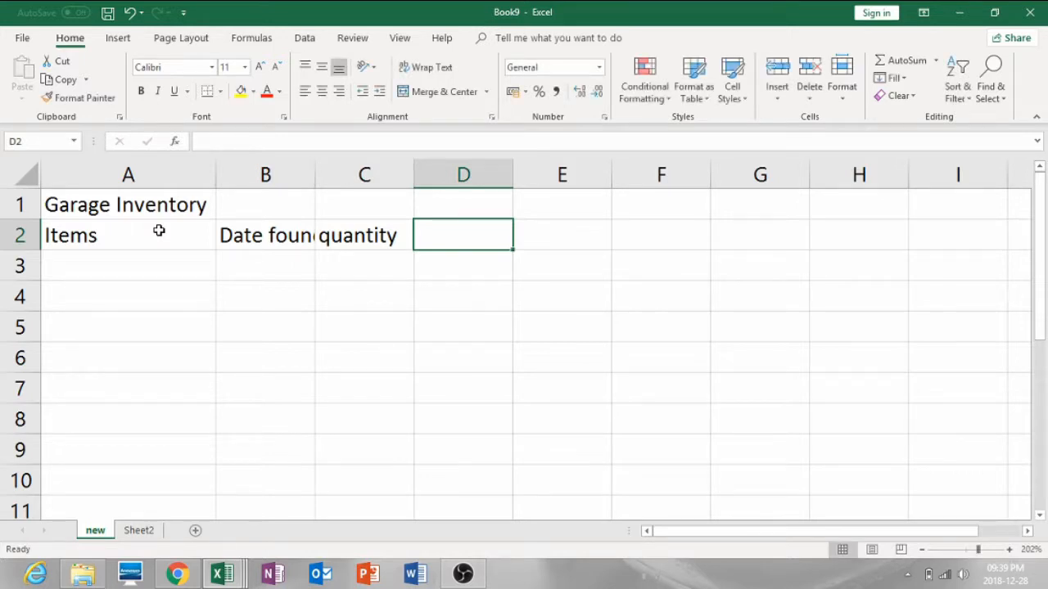
type("Value")
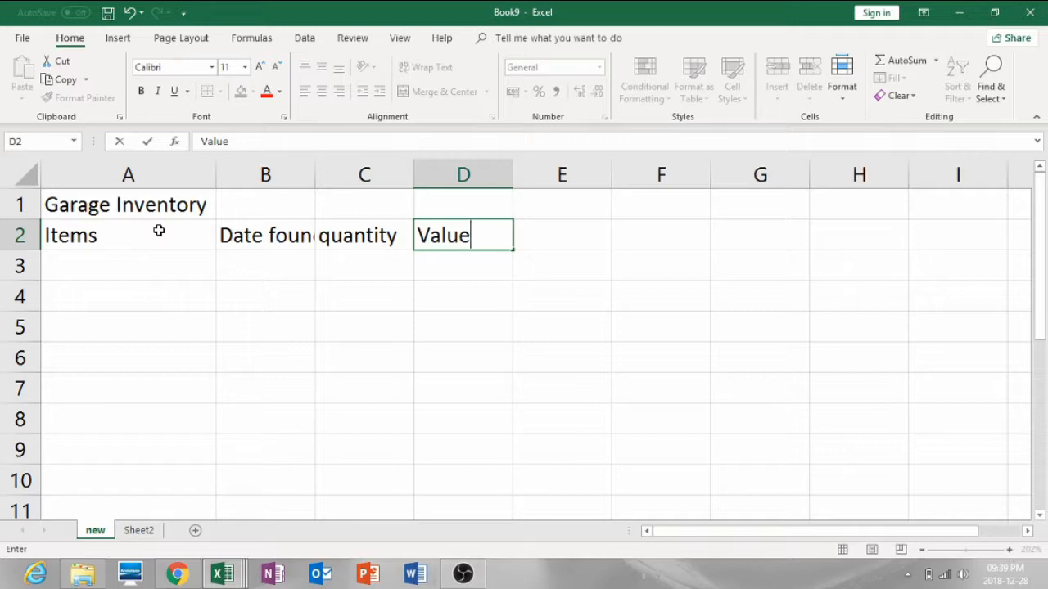
key("Return")
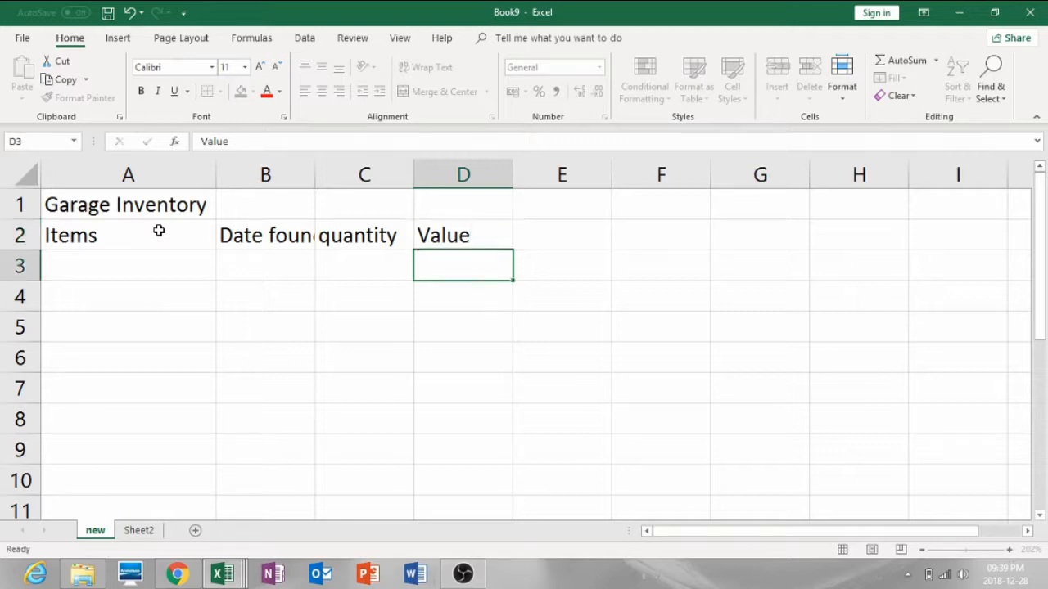
Step: Start the first inventory row with tools in A3 and the date 1 Dec 2018 in B3
key("Left")
key("Left")
key("Left")
key("Up")
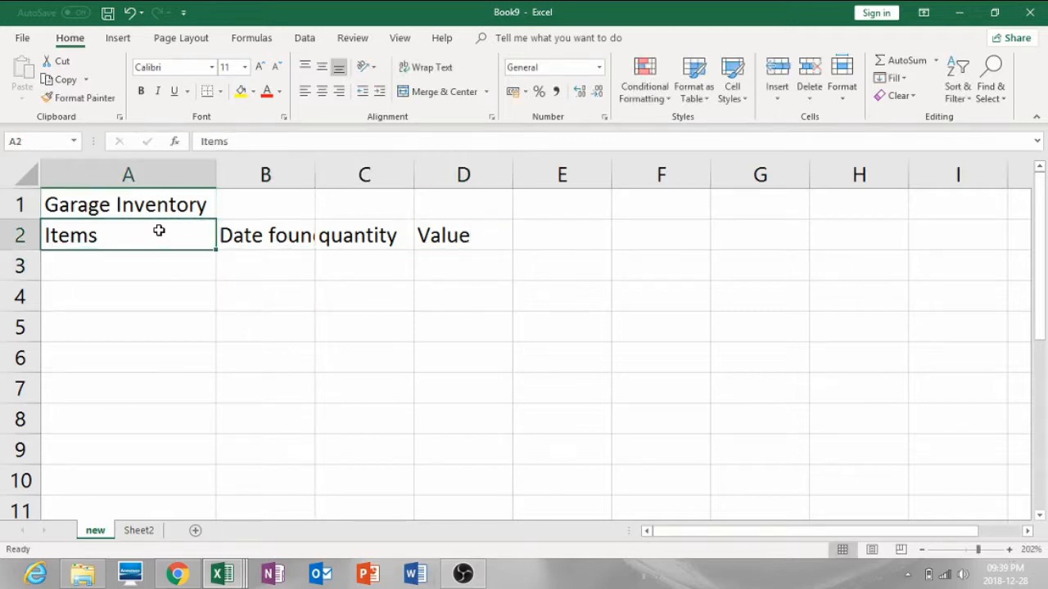
key("Down")
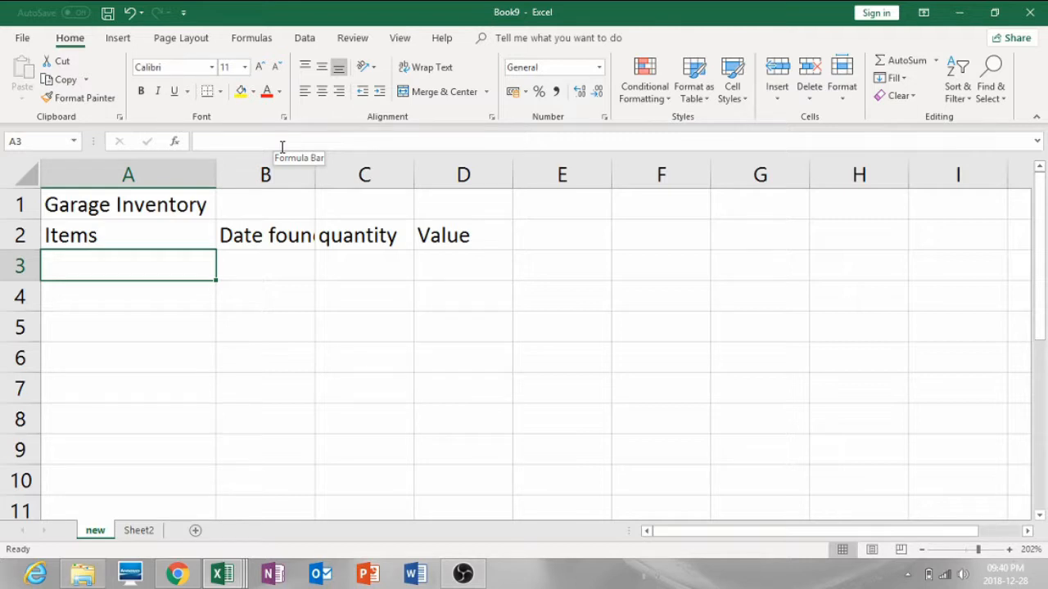
type("too")
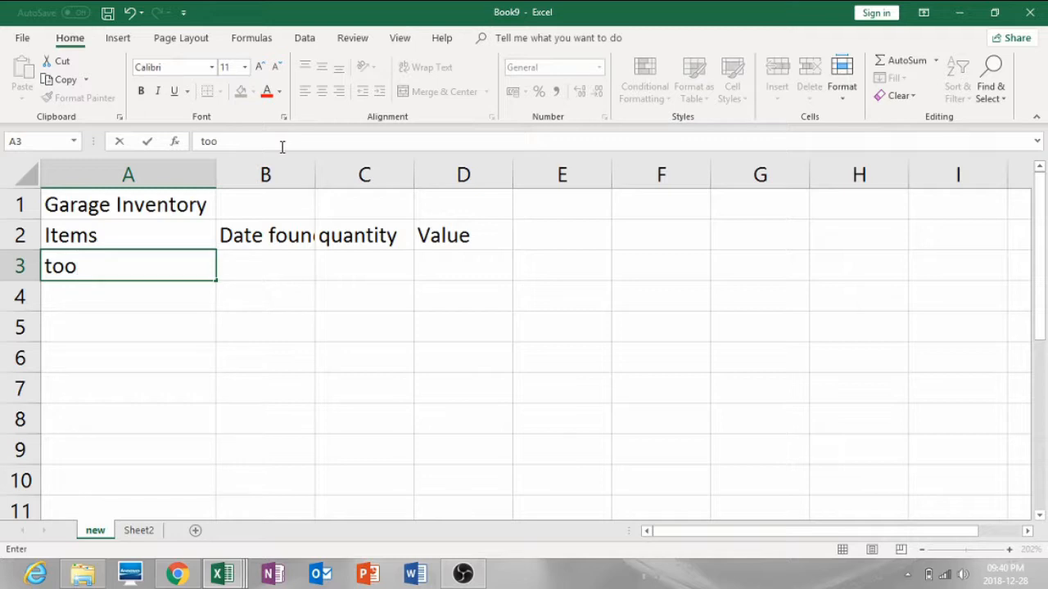
type("ls")
key("Tab")
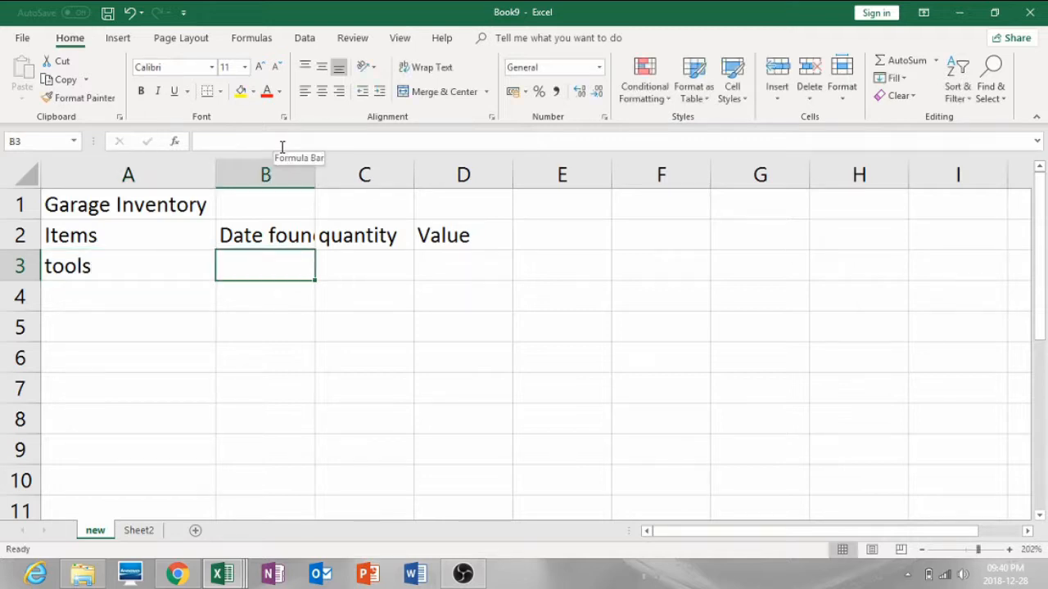
type("1 Dec 2018")
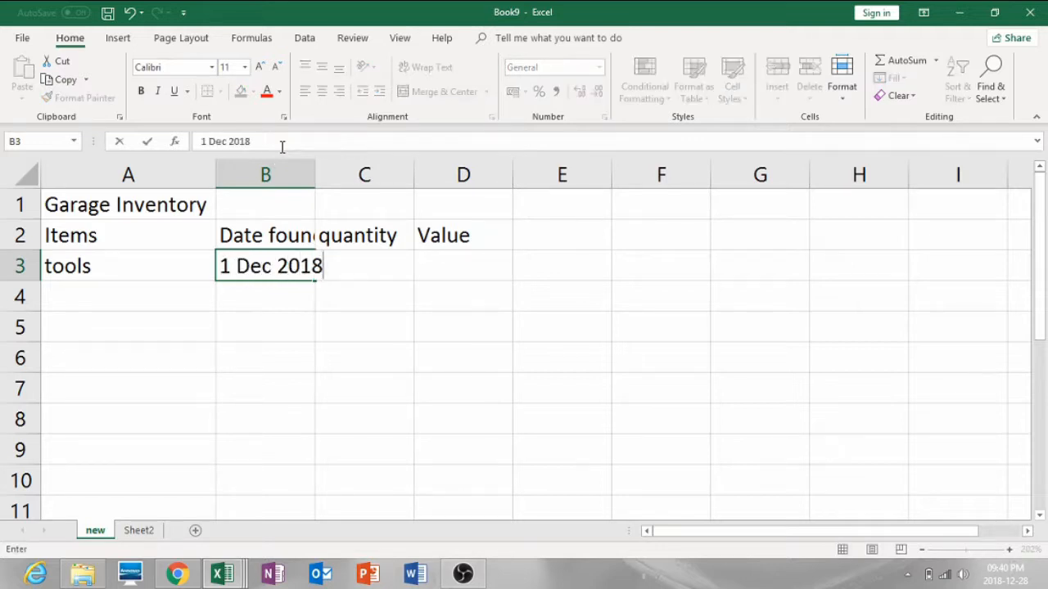
key("Tab")
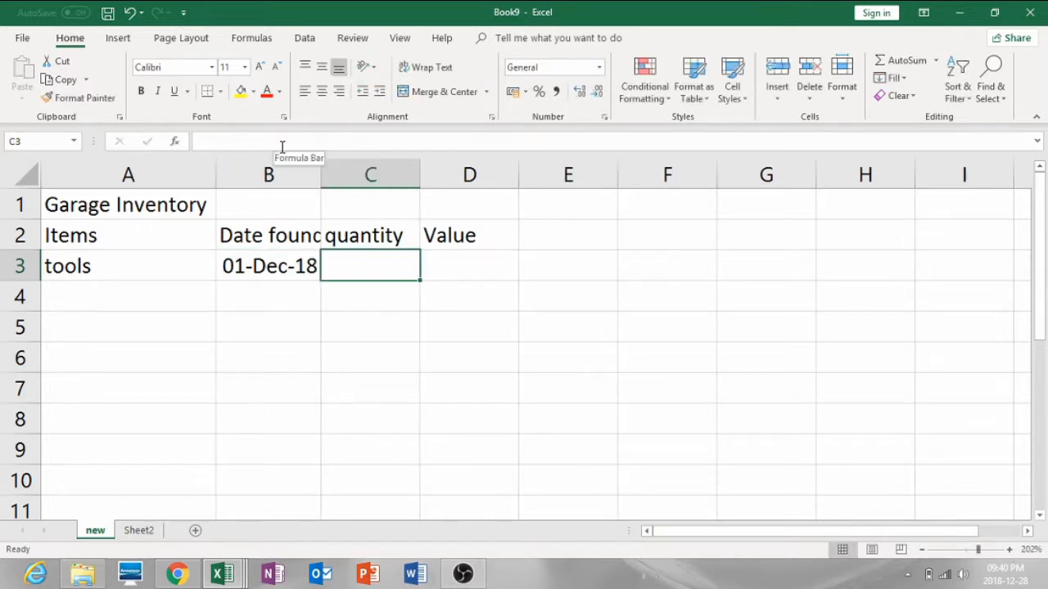
Step: Complete the tools row with quantity 3 in C3 and value 20 in D3, and make A4 the active cell
type("3")
key("Tab")
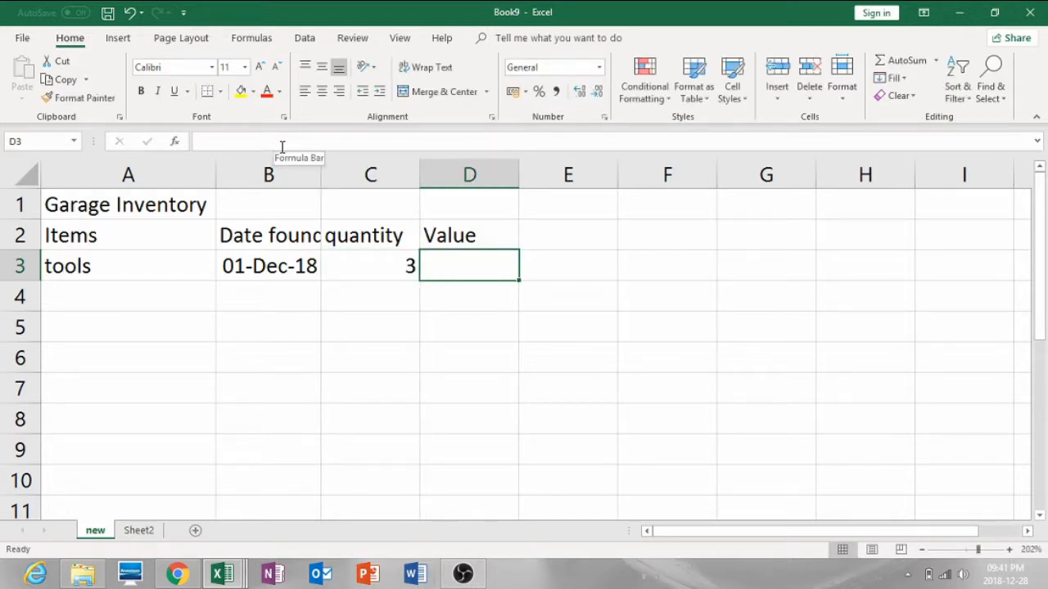
type("20")
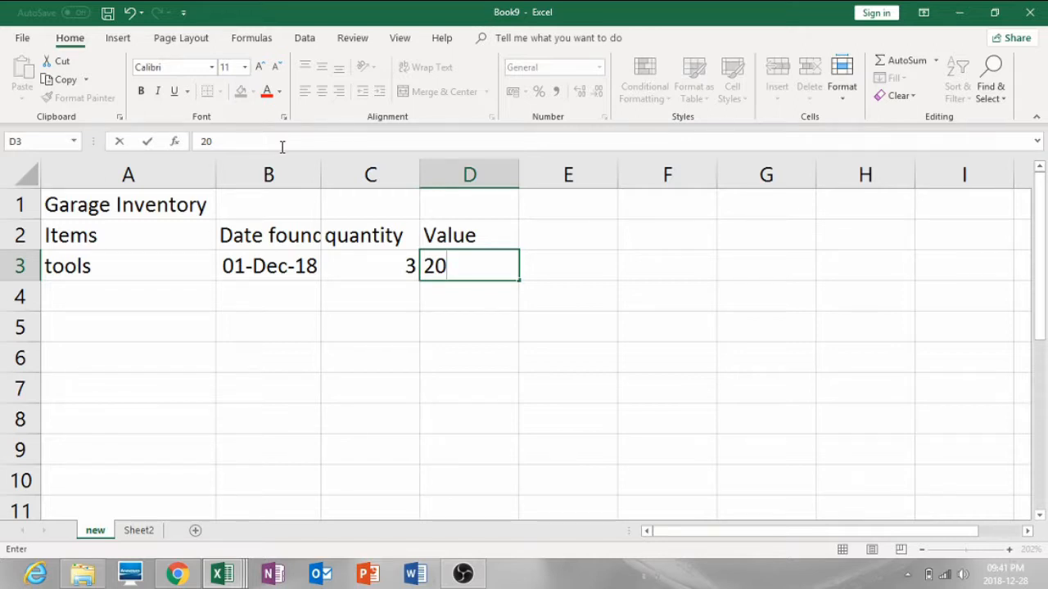
key("Return")
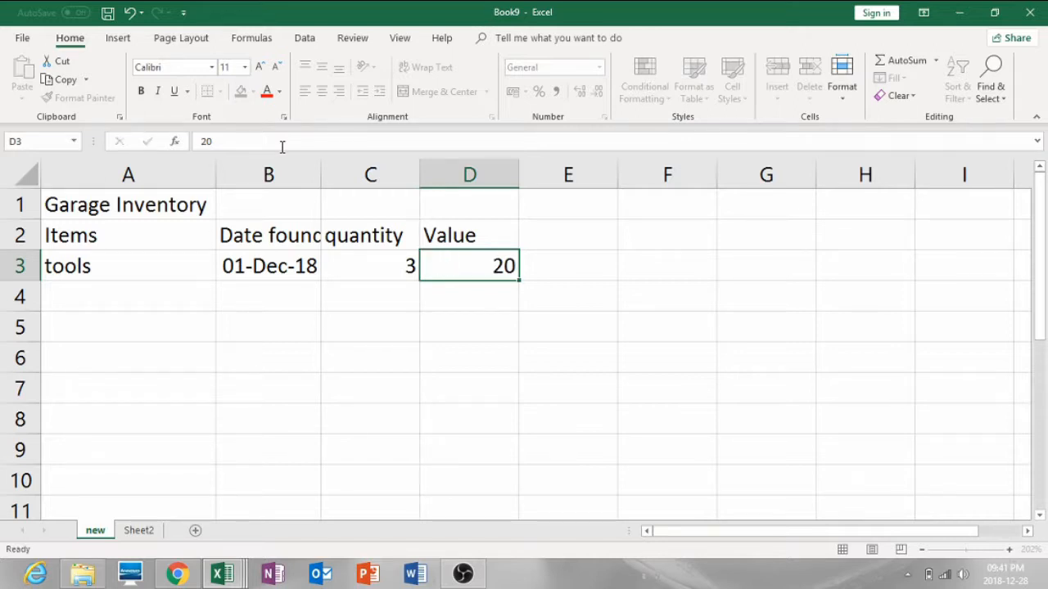
key("Left")
key("Left")
key("Left")
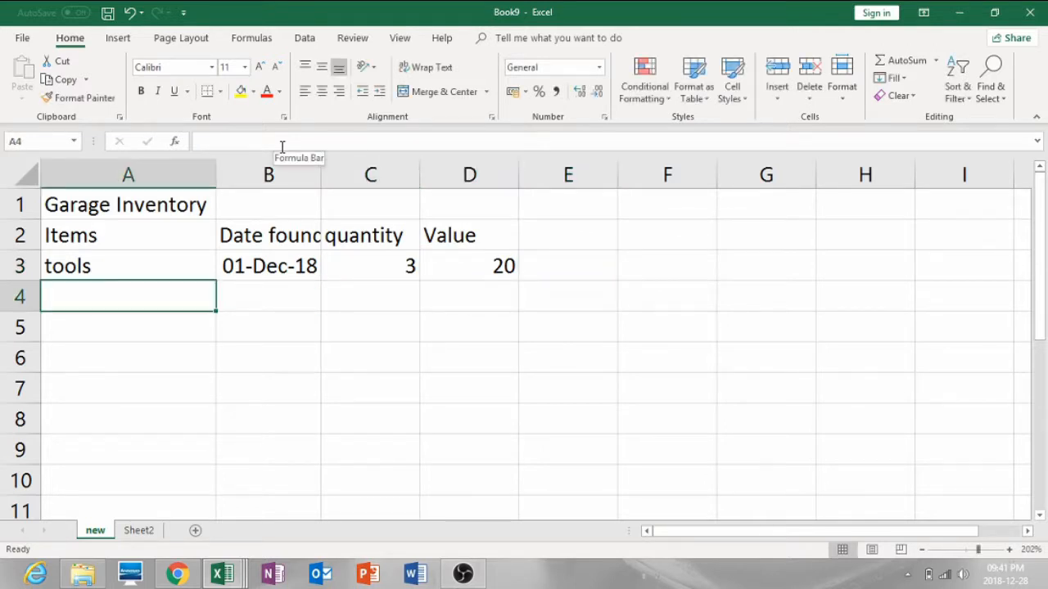
Step: Move the active cell around the neighbouring cells in rows 3 to 5 and return it to A4
key("Right")
key("Left")
key("Up")
key("Down")
key("Right")
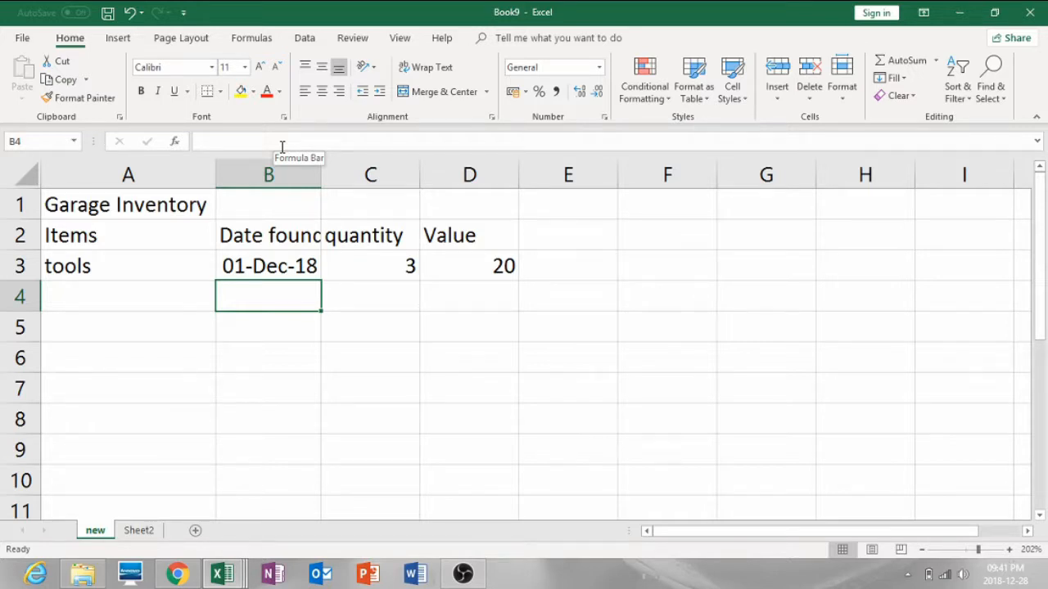
key("Right")
key("Down")
key("Left")
key("Up")
key("Left")
Step: Start the second inventory row with Casr in A4 and the date 2 Dec 2018 in B4
type("Casr")
key("Tab")
type("2 S")
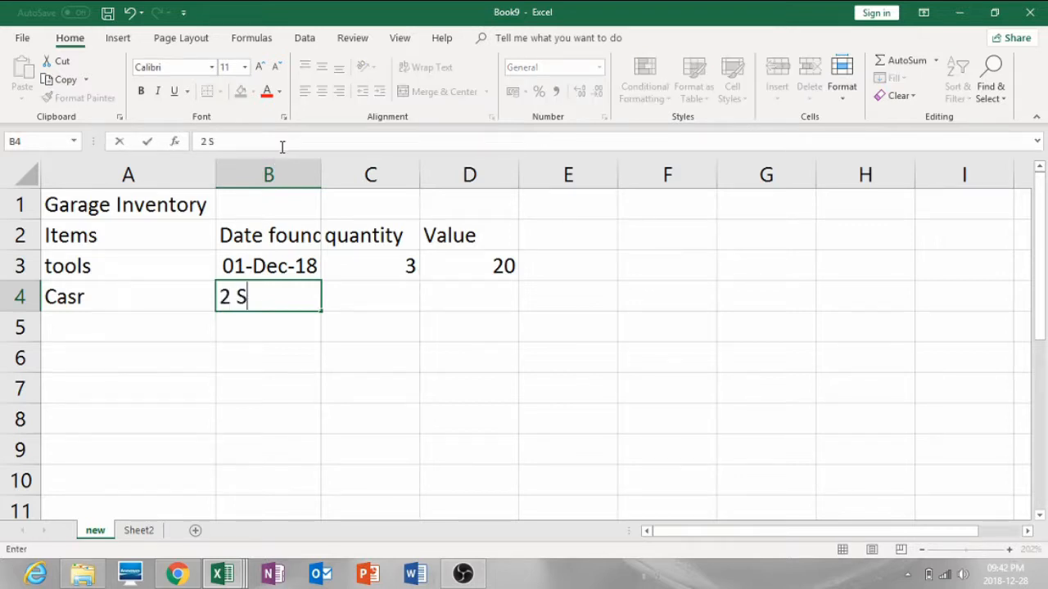
key("BackSpace")
type("Dec 2018")
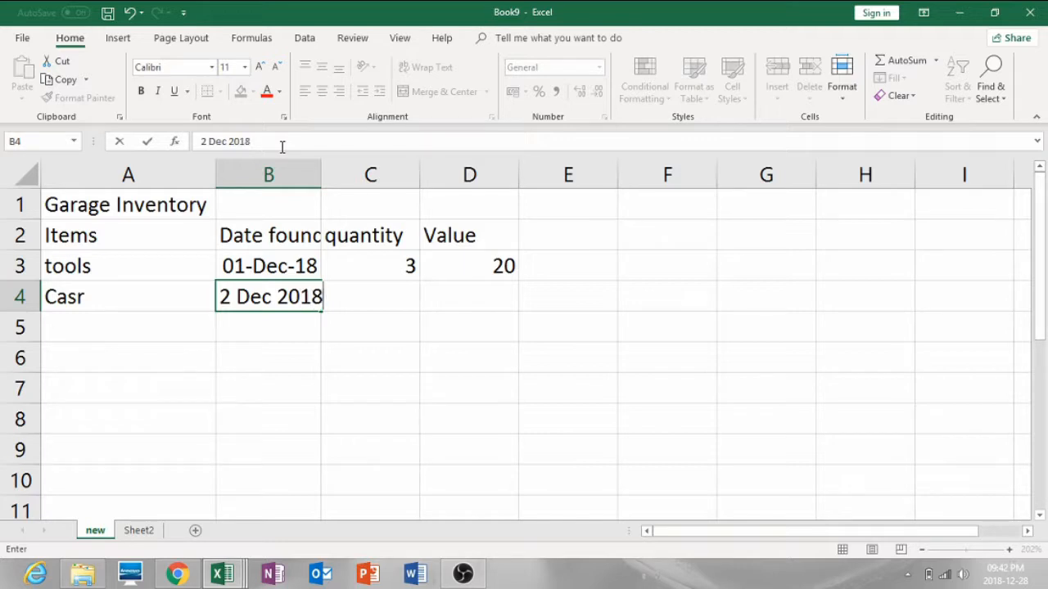
key("ctrl+Return")
Step: Complete the second inventory row with quantity 1 in C4 and value 5000 in D4
key("Tab")
type("1")
key("Tab")
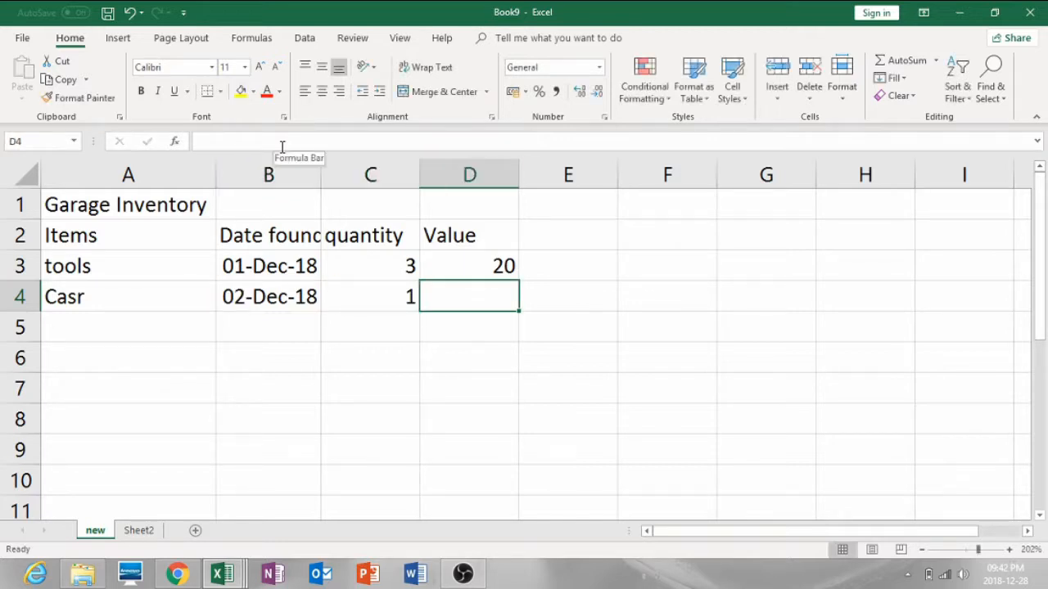
type("5000")
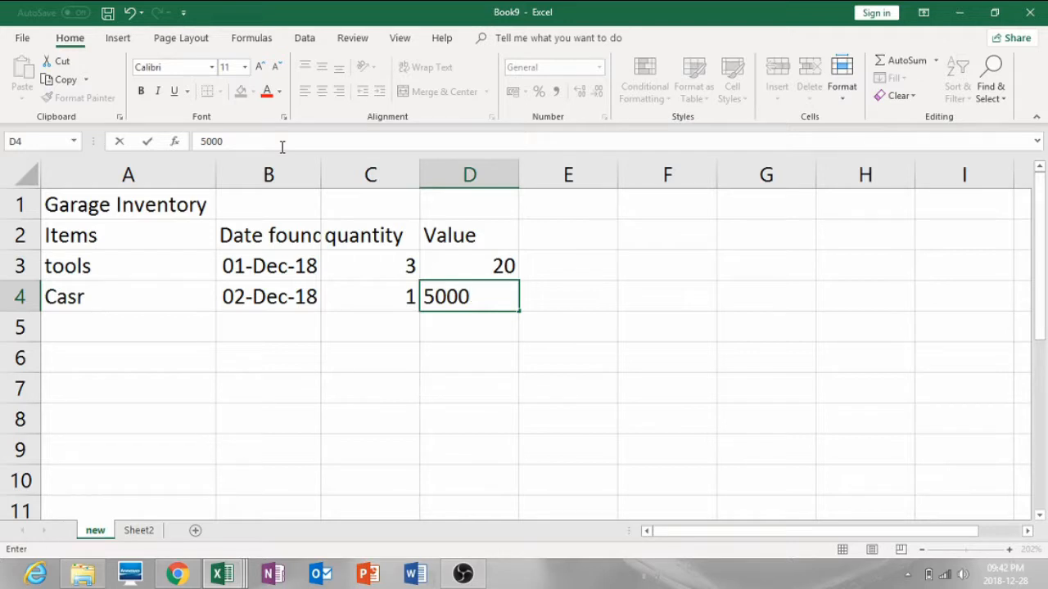
left_click(147, 142)
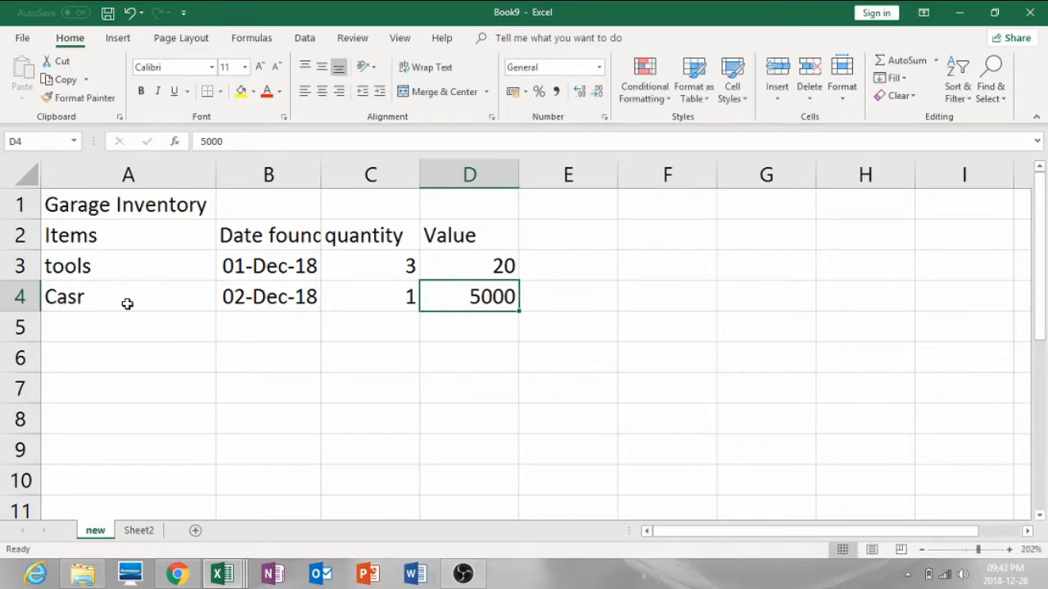
key("Right")
key("Left")
key("Left")
key("Left")
key("Left")
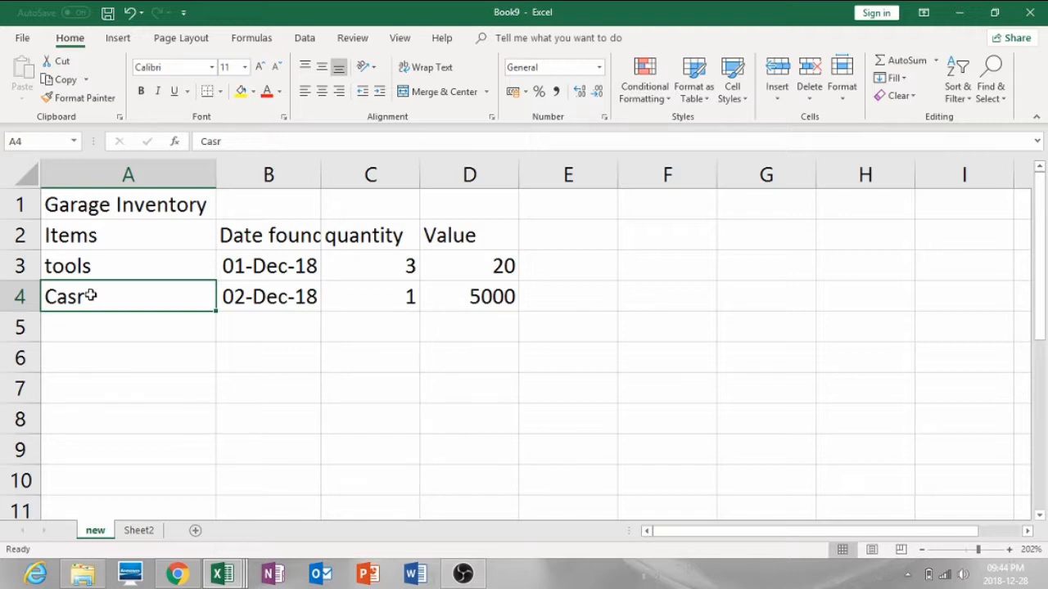
type("a")
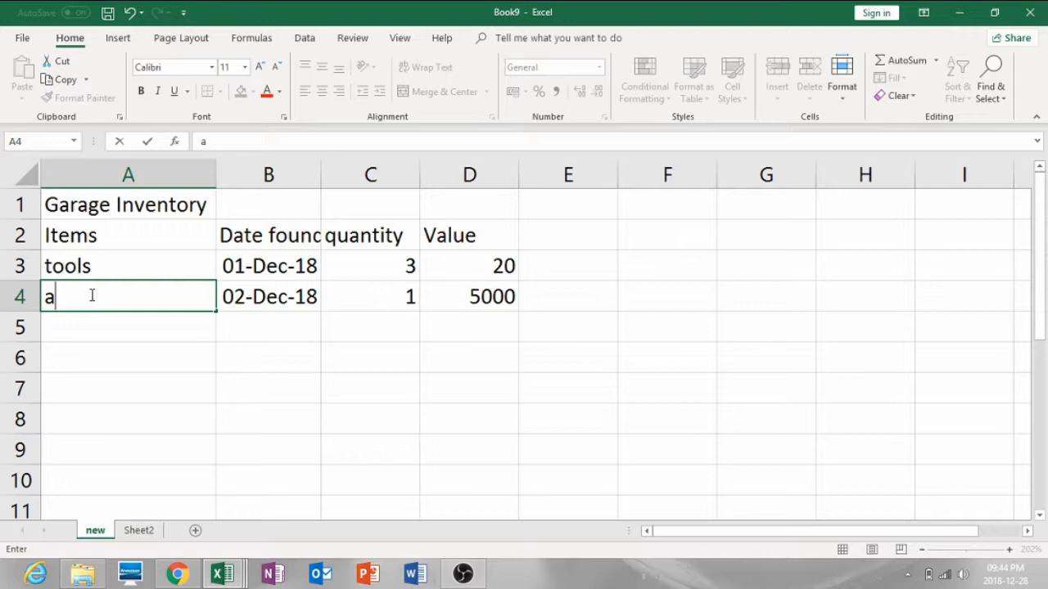
key("Escape")
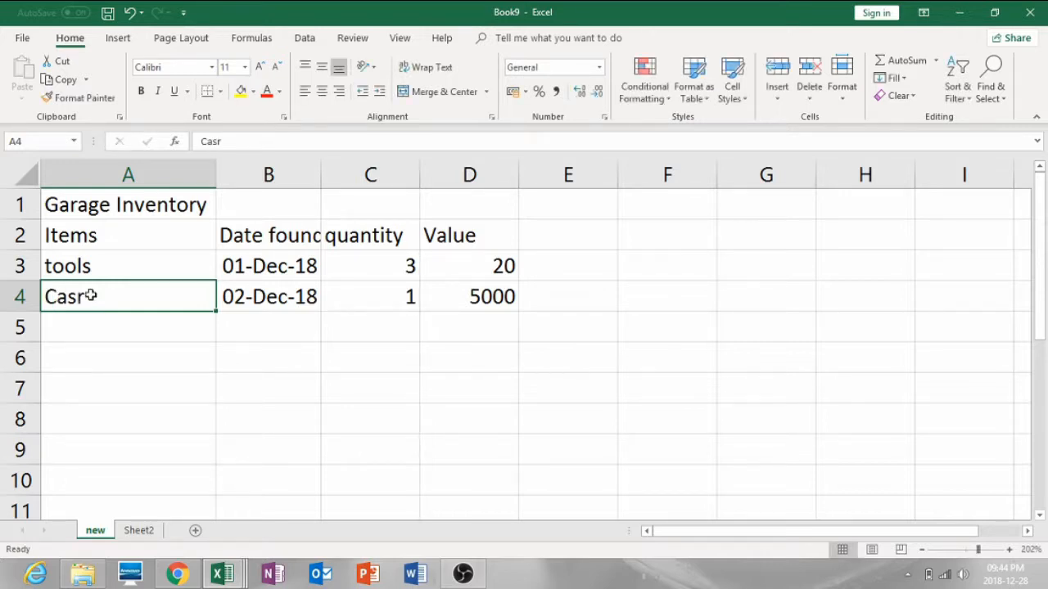
Step: Edit the item name in A4 in place so that it reads Car
double_click(90, 296)
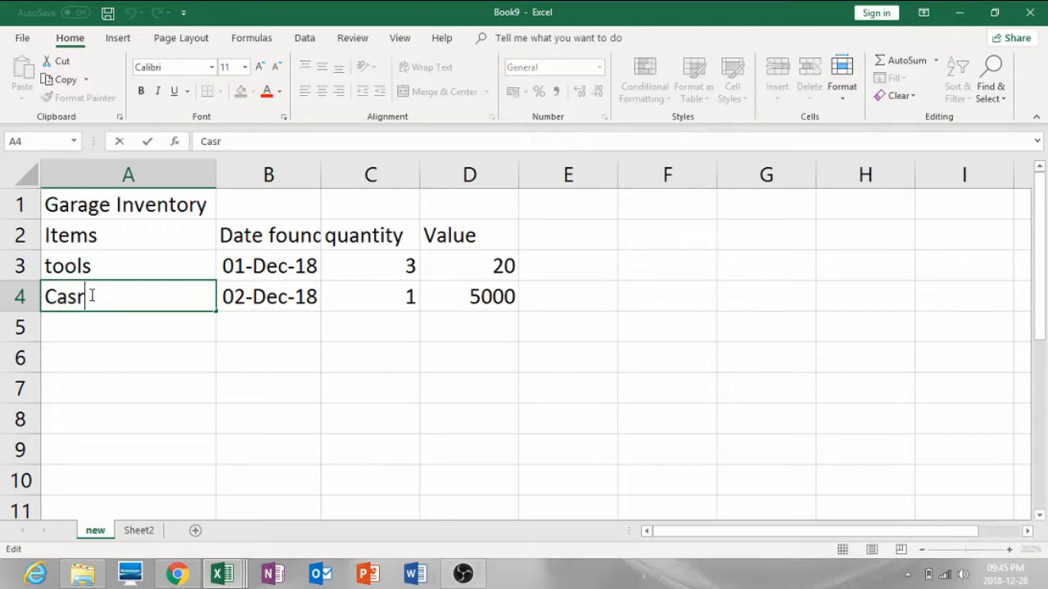
key("BackSpace")
key("BackSpace")
type("R")
key("BackSpace")
type("R")
key("BackSpace")
type("r")
left_click(226, 293)
double_click(173, 302)
key("Tab")
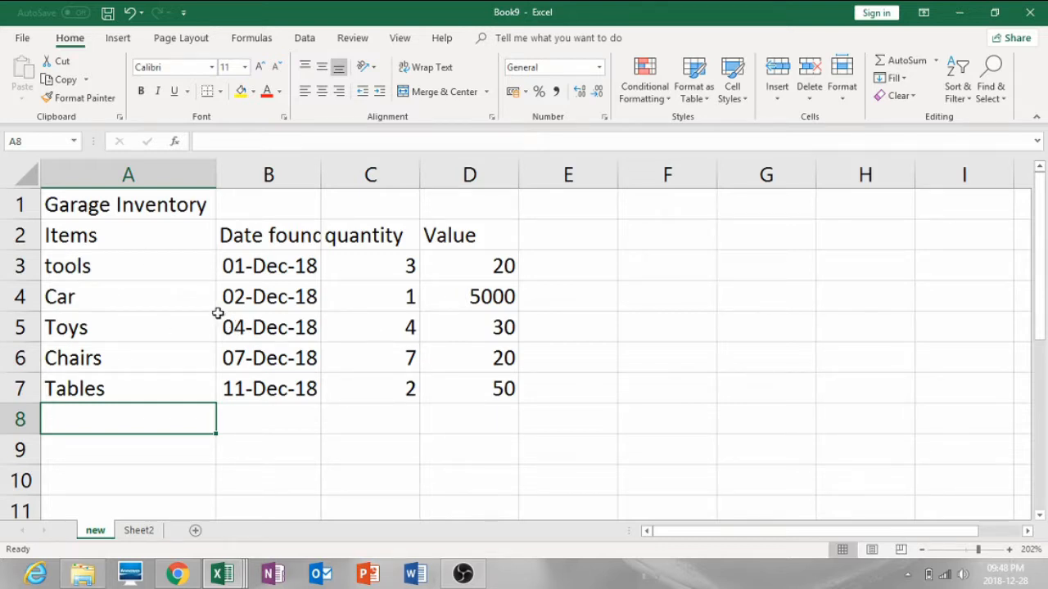
Step: Select cells A3, B4 and A4 one after another
left_click(140, 255)
left_click(251, 288)
left_click(172, 296)
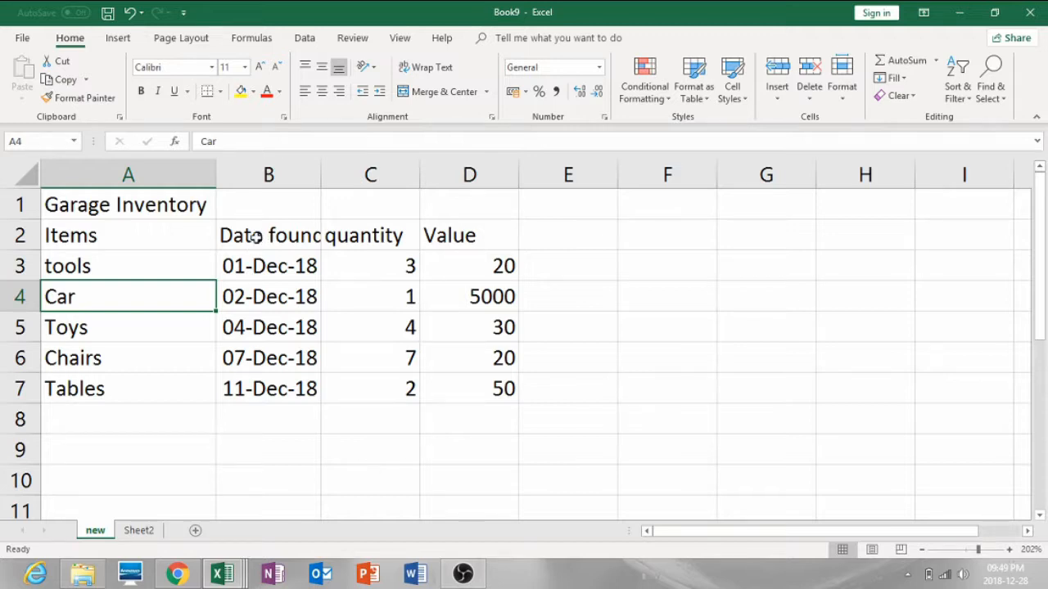
Step: Make the Garage Inventory title in A1 bold and give its cell a light blue-gray fill
left_click(159, 207)
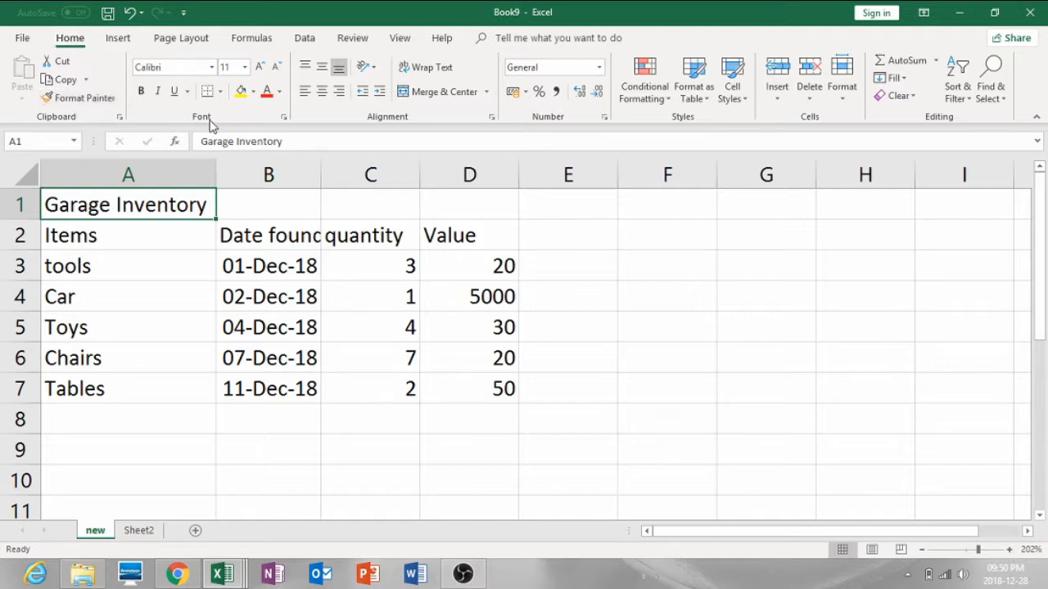
left_click(140, 92)
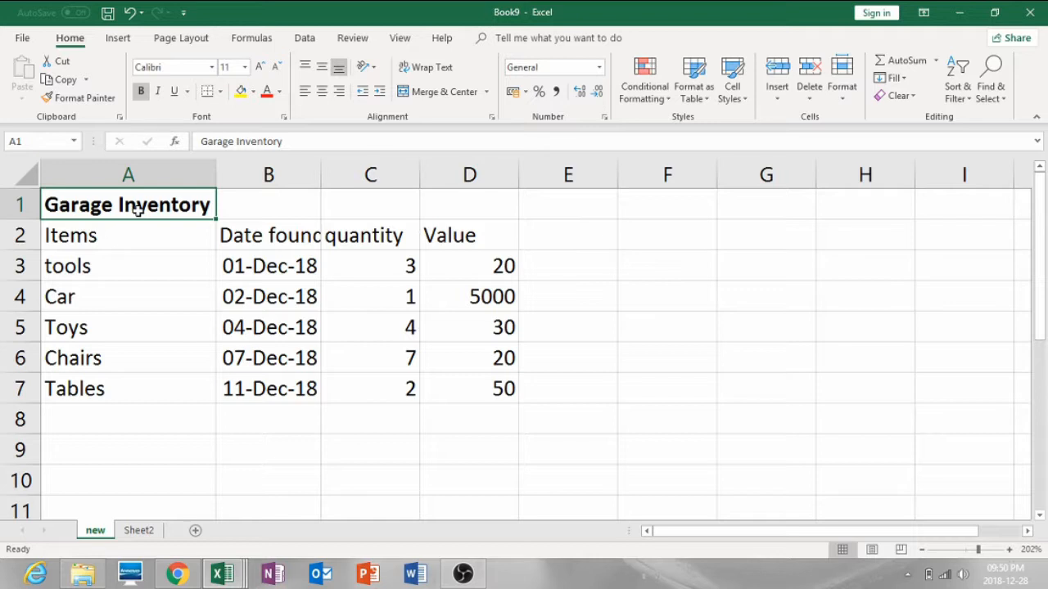
left_click(253, 93)
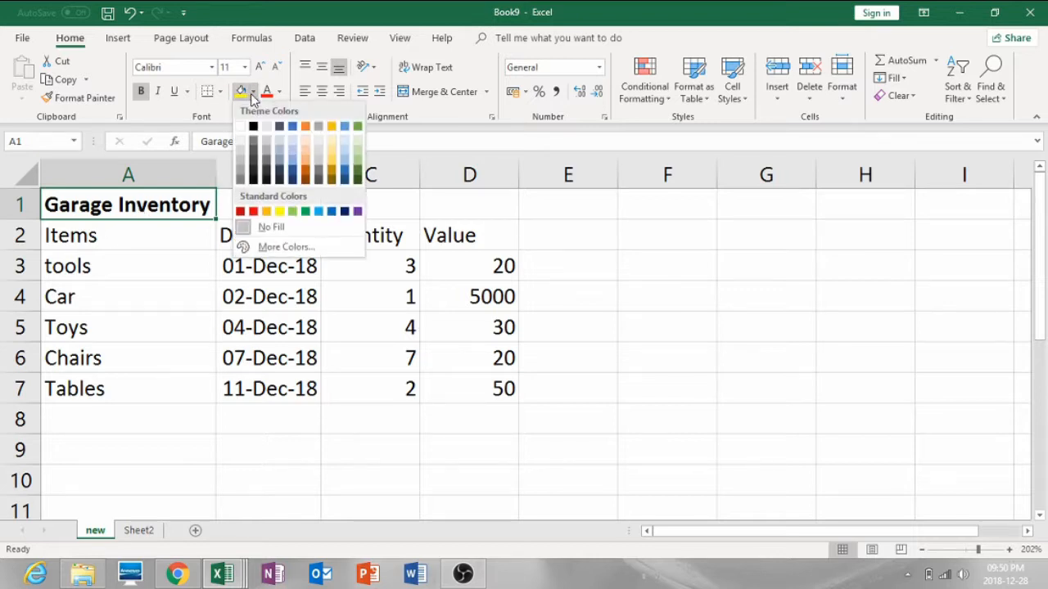
left_click(284, 160)
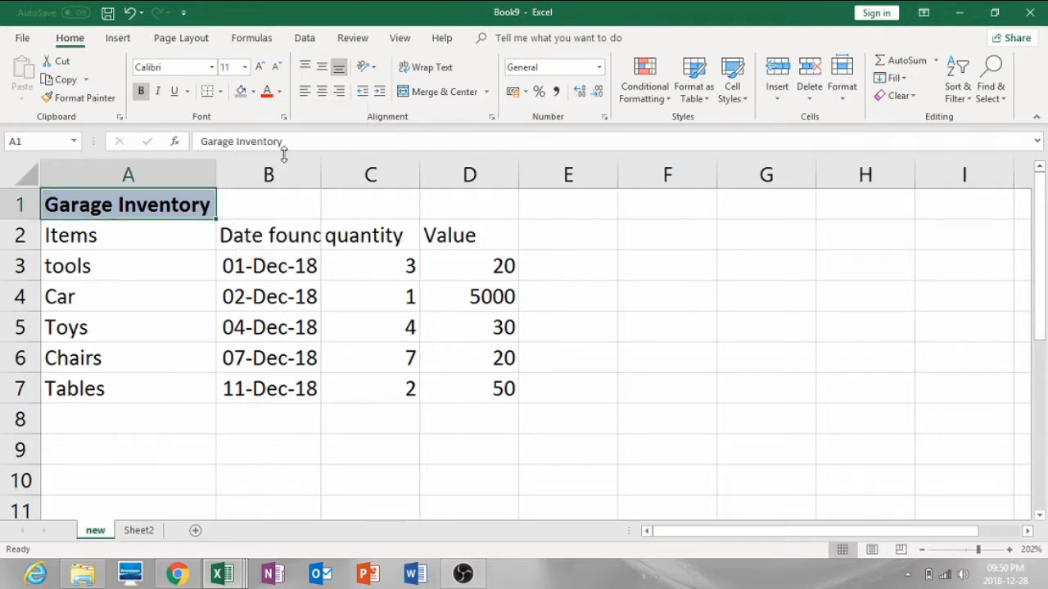
Step: Set the font colour of the Garage Inventory title in A1 to red
left_click(279, 91)
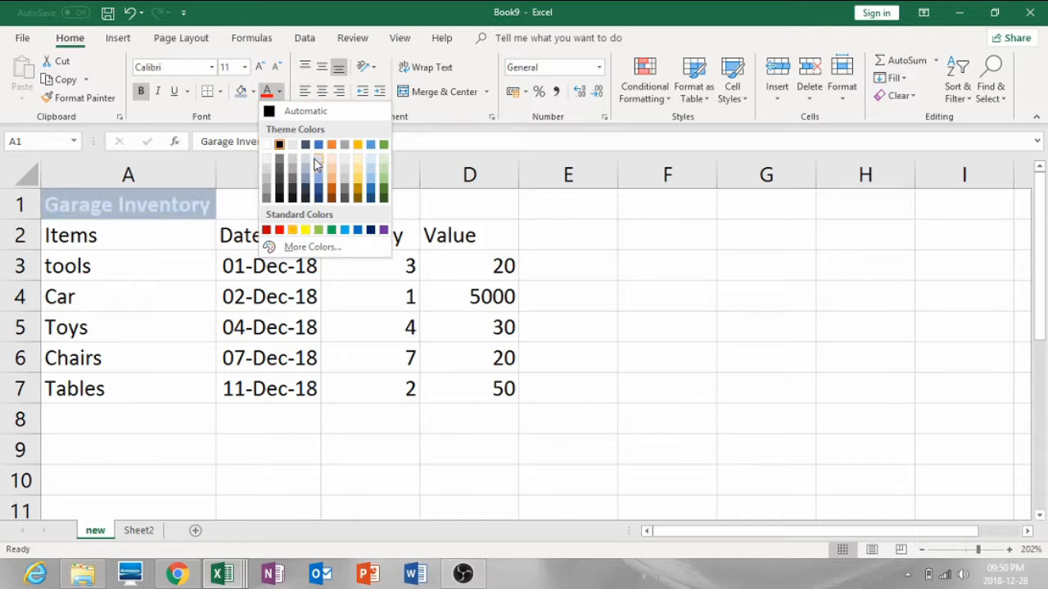
left_click(266, 92)
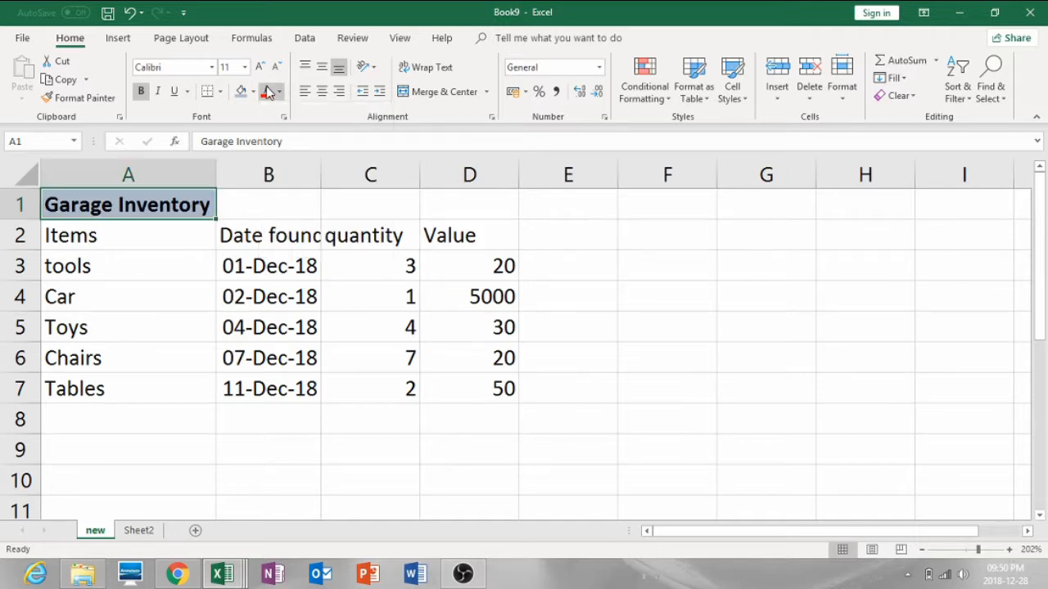
left_click(225, 206)
Step: Try italic and underline formatting on the title in A1 and remove both again
left_click(171, 206)
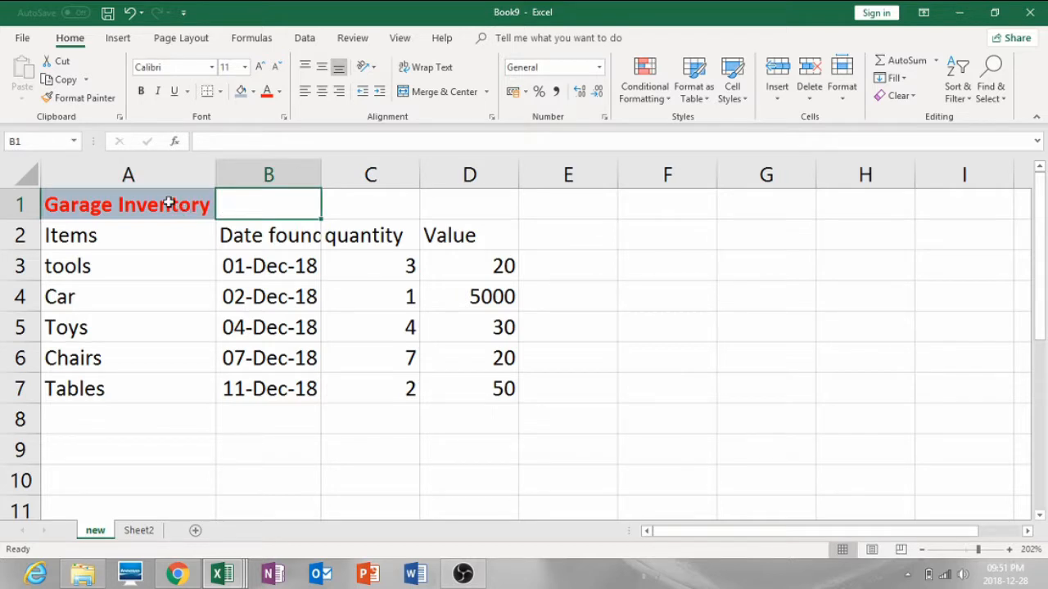
left_click(159, 92)
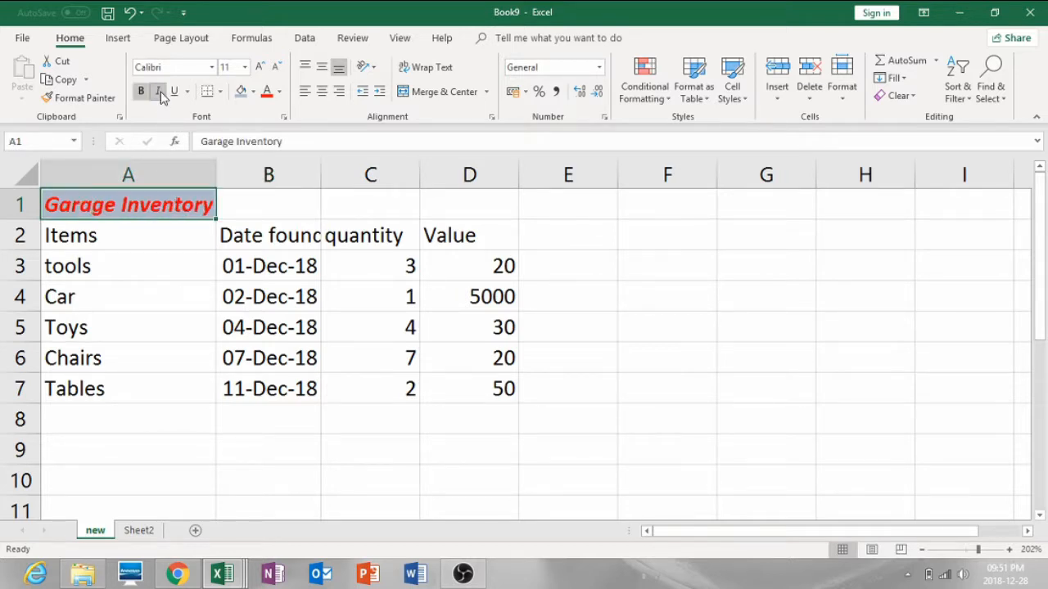
left_click(174, 92)
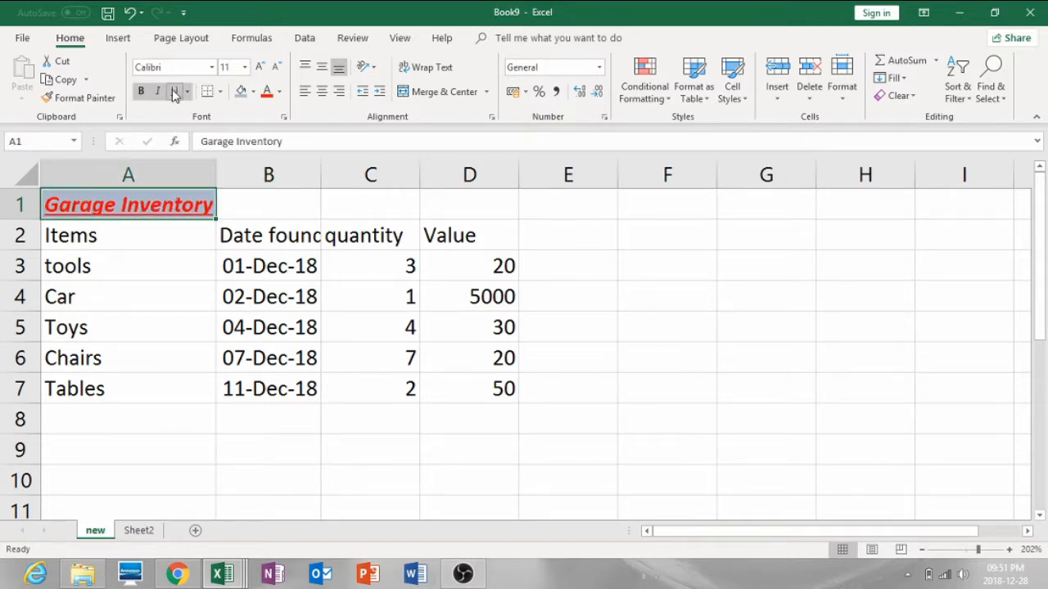
left_click(174, 92)
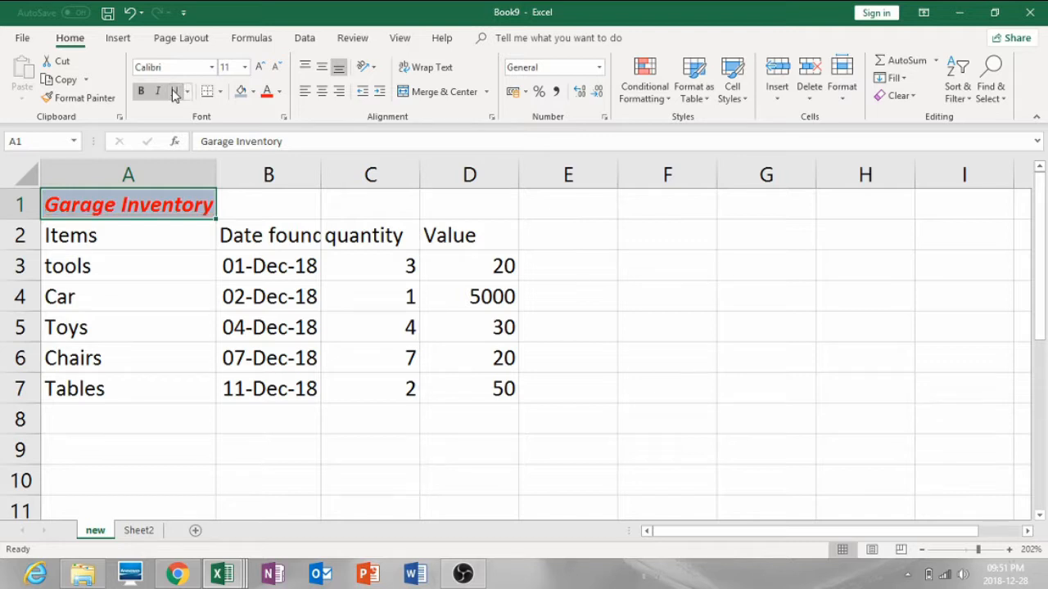
left_click(160, 93)
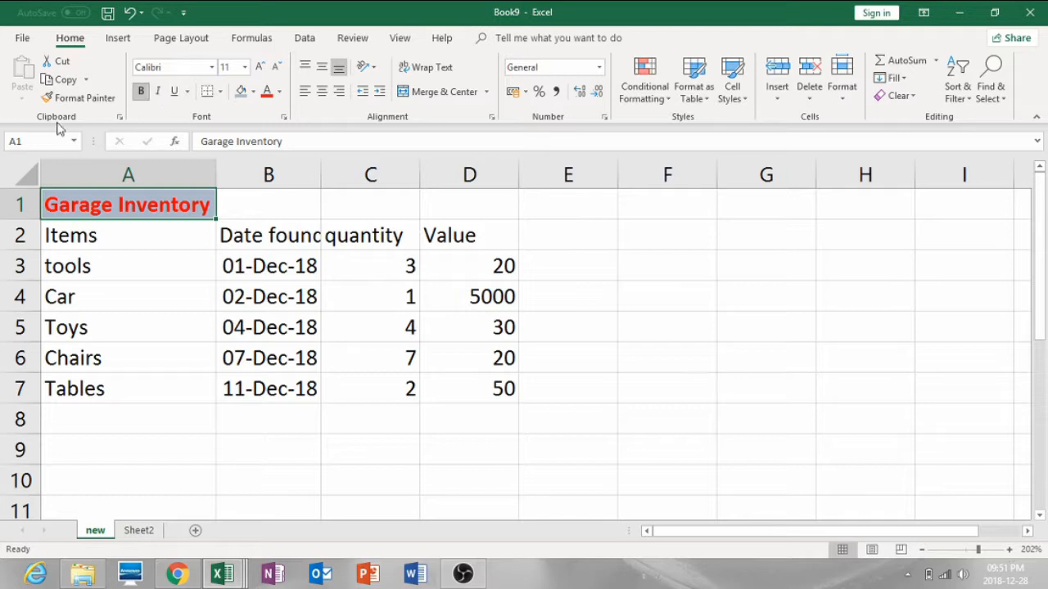
Step: Merge and centre the title across cells A1 to D1
left_click_drag(93, 210, 444, 199)
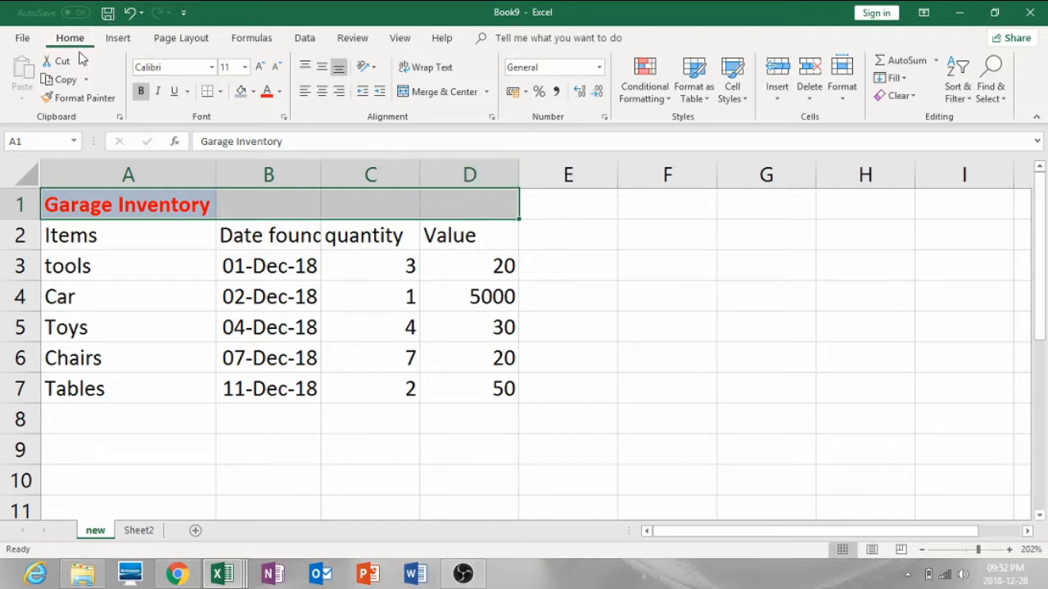
left_click(446, 92)
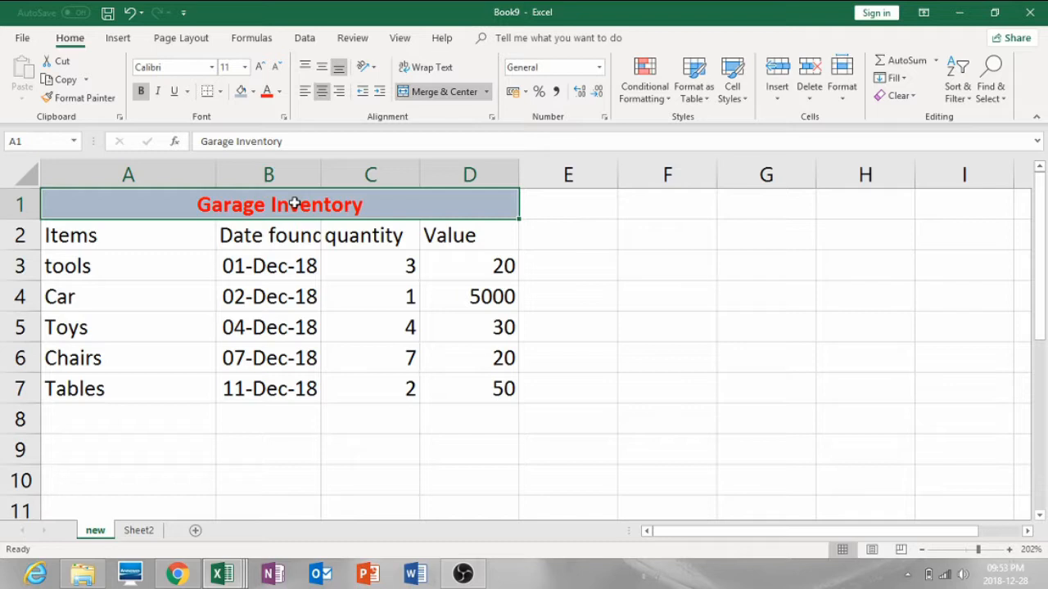
Step: Widen column B enough to show the full Date found heading, and autofit columns A and D to their contents
left_click(258, 238)
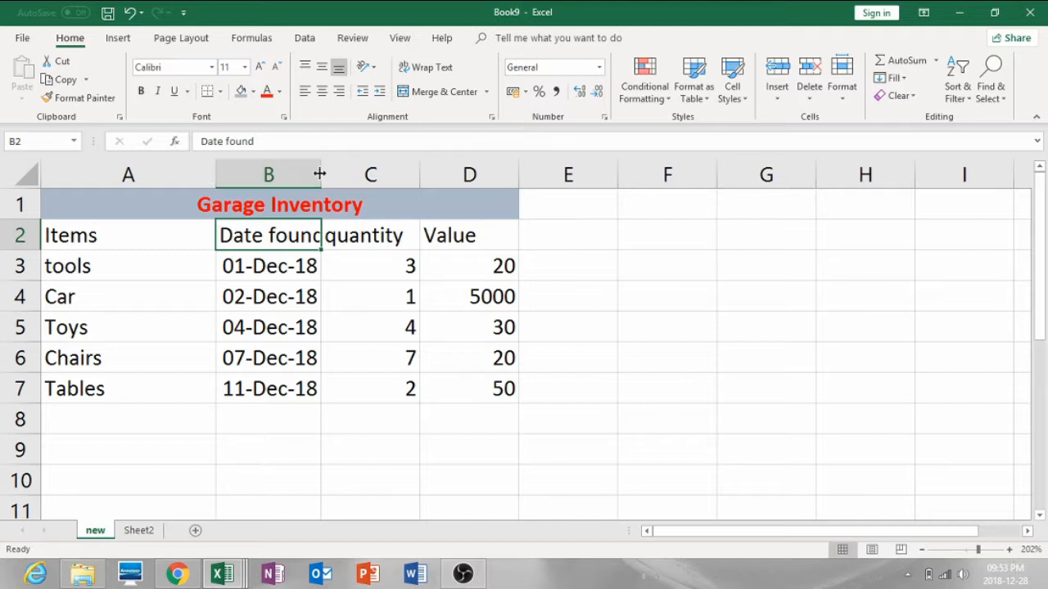
left_click_drag(321, 173, 342, 174)
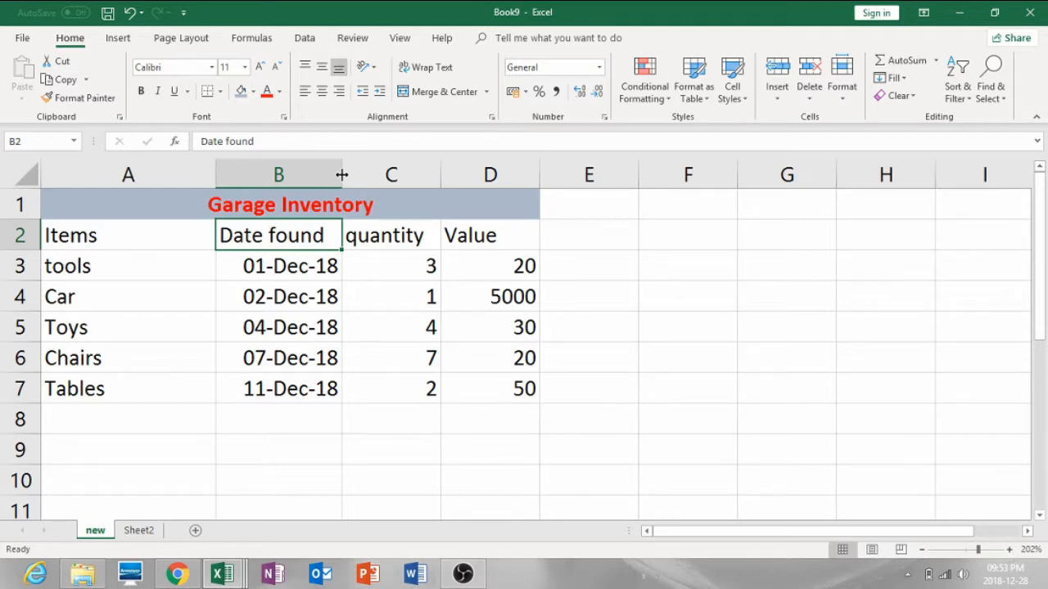
double_click(216, 172)
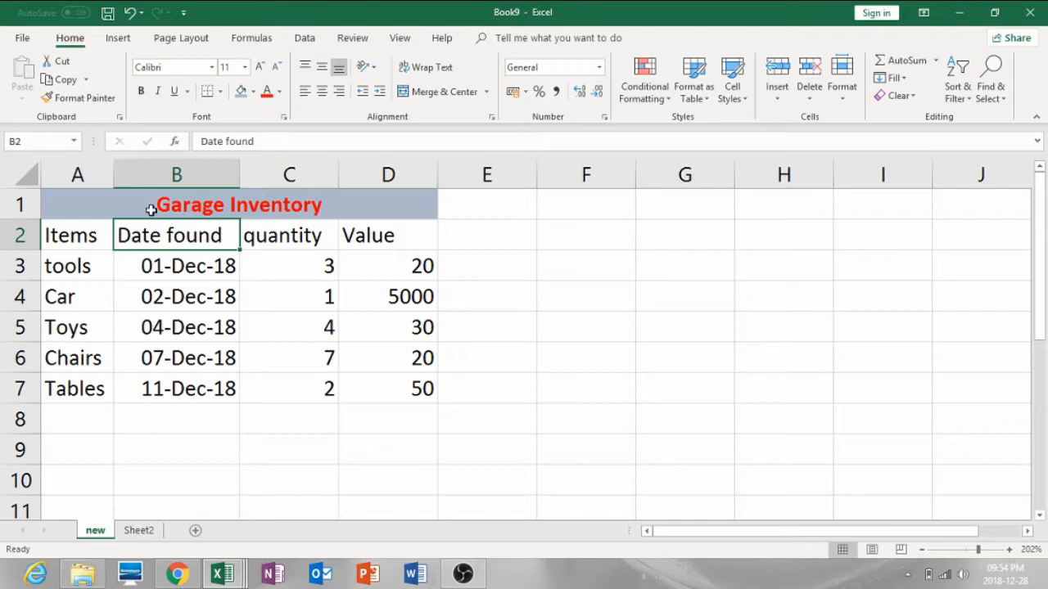
double_click(435, 173)
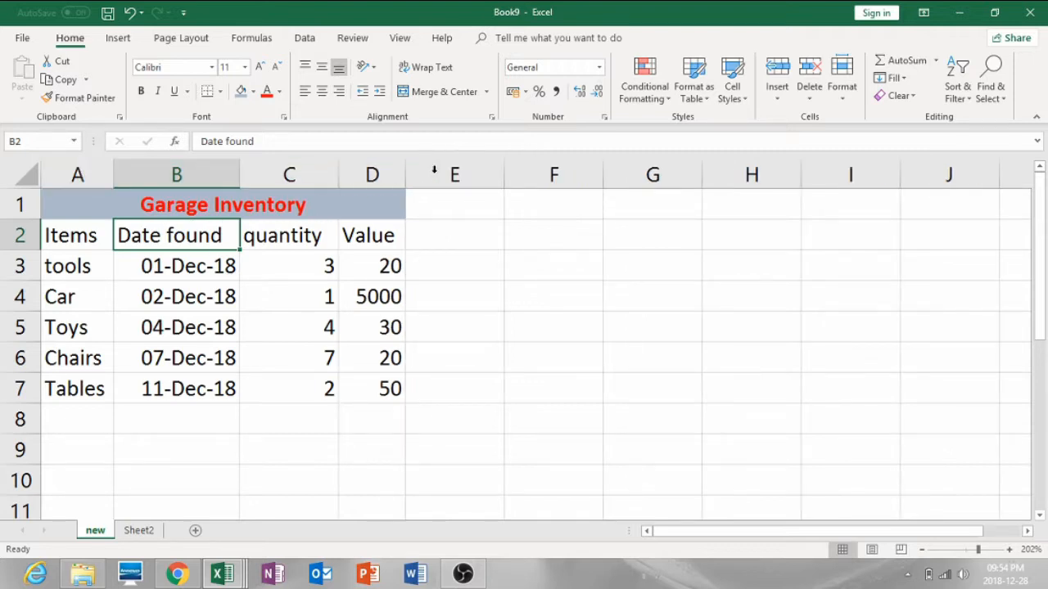
Step: Autofit the widths of columns A to D together
left_click(97, 169)
left_click_drag(98, 175, 368, 172)
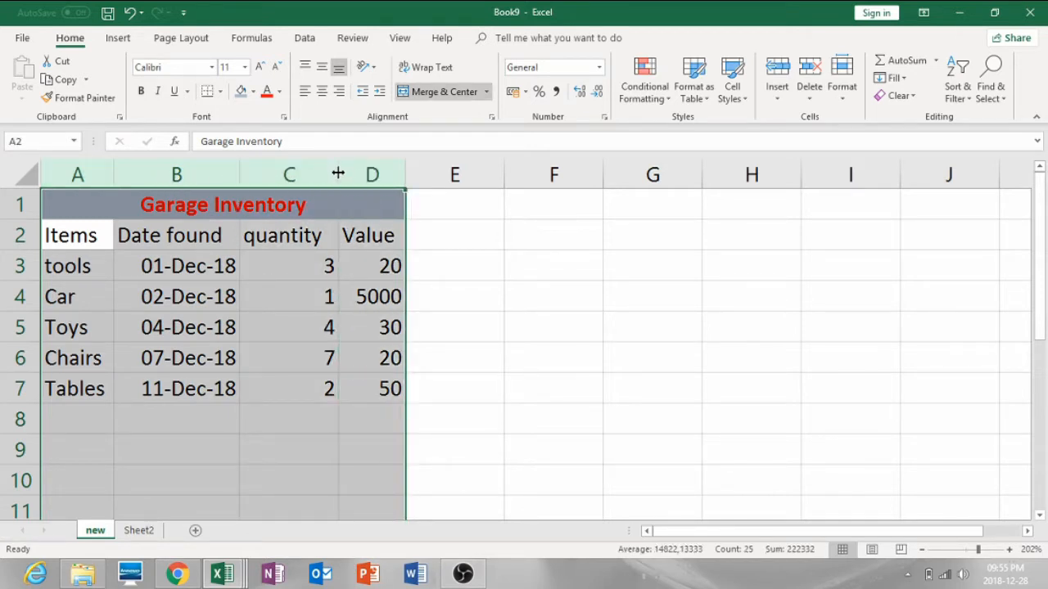
double_click(338, 174)
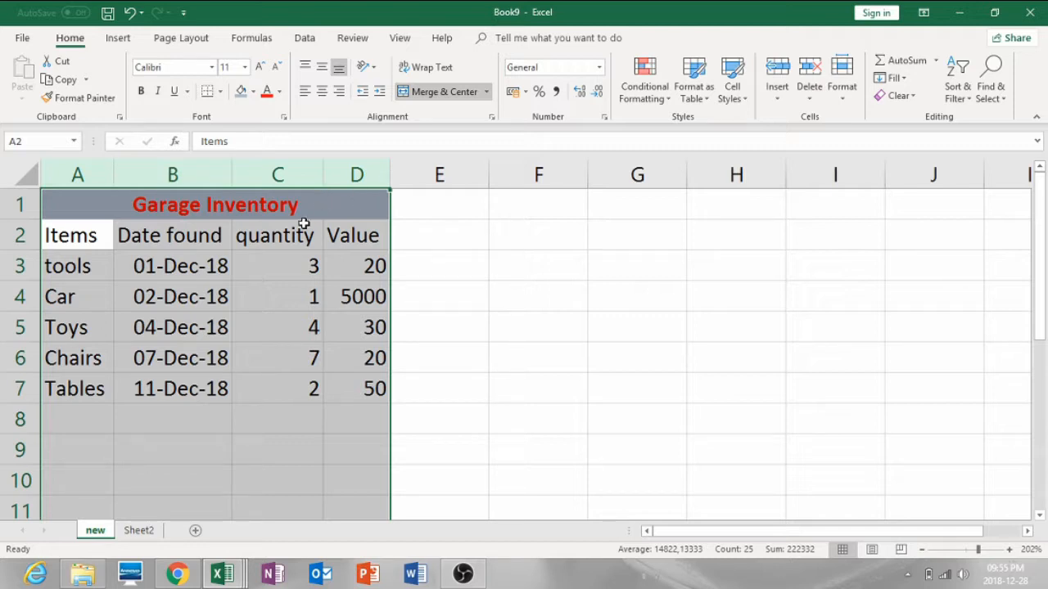
Step: Apply bold formatting to all cells of the sheet
left_click_drag(103, 237, 344, 375)
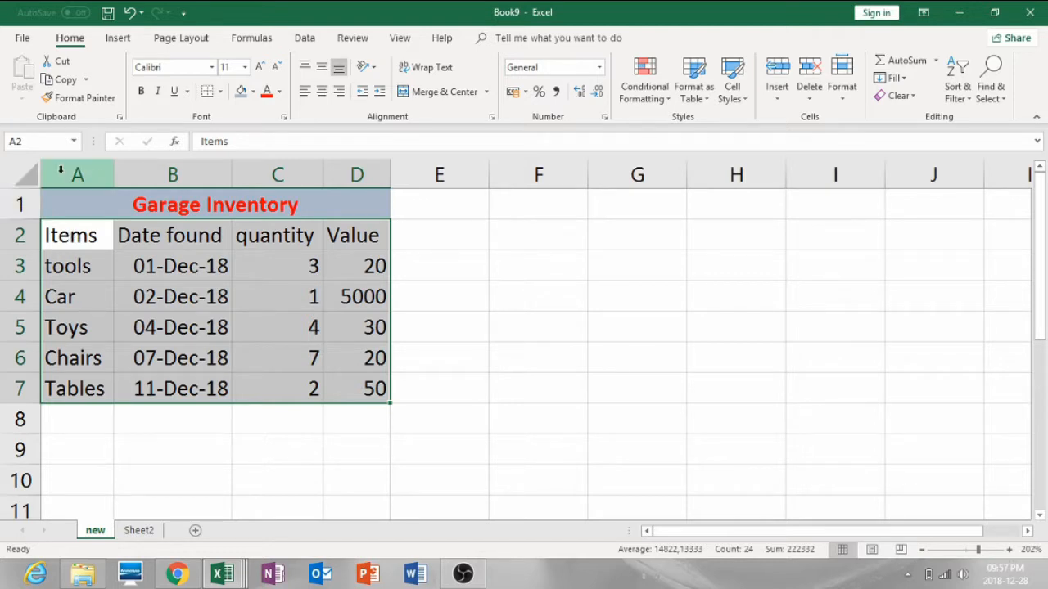
left_click(19, 174)
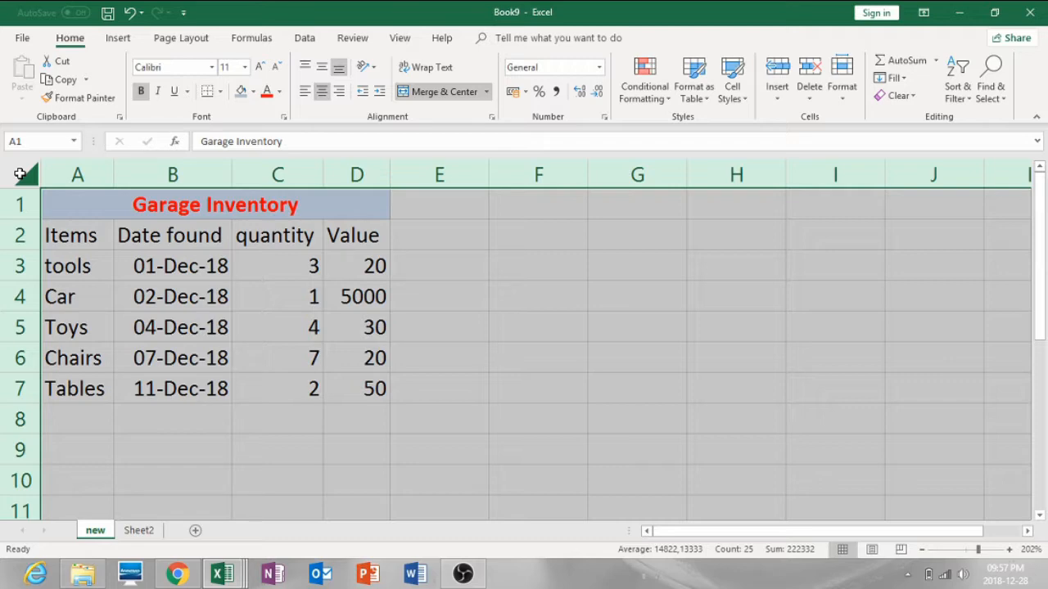
left_click(141, 93)
left_click(141, 93)
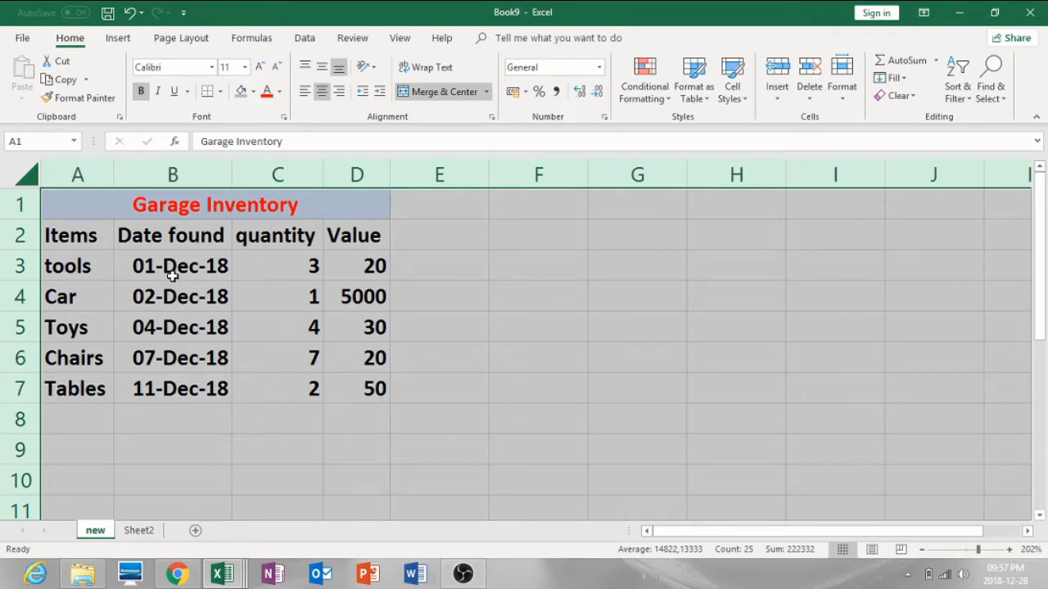
left_click(70, 237)
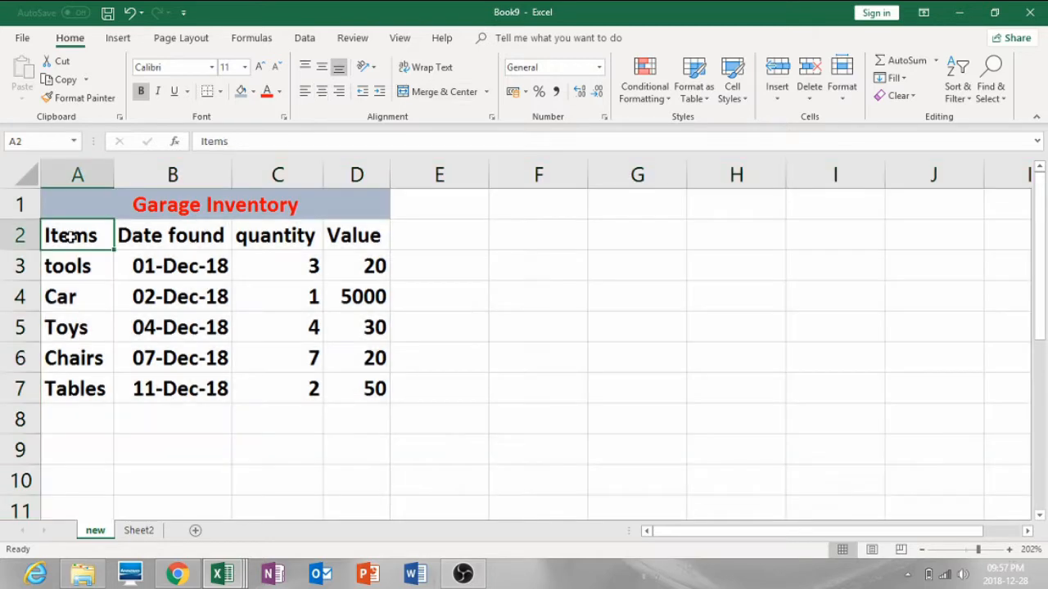
Step: Remove bold from the whole sheet and reapply it to the Garage Inventory title only
left_click(27, 170)
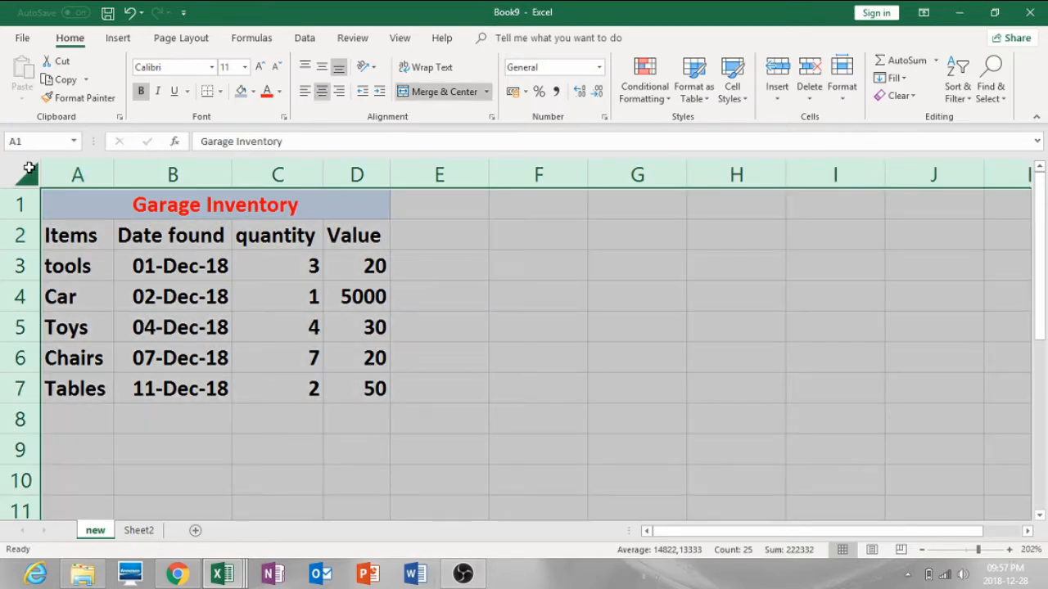
left_click(141, 94)
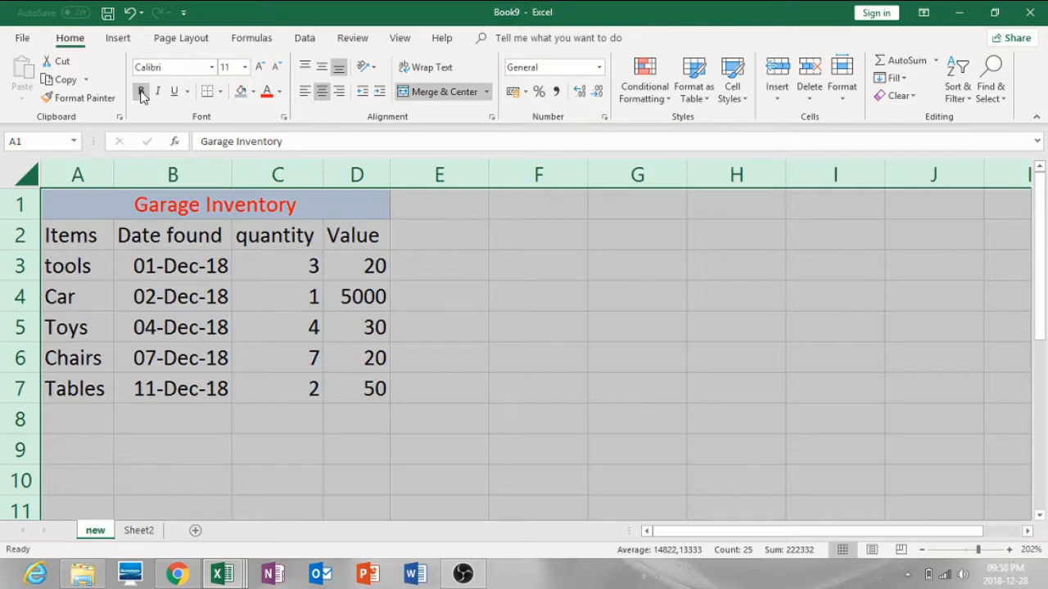
left_click(166, 206)
left_click(144, 93)
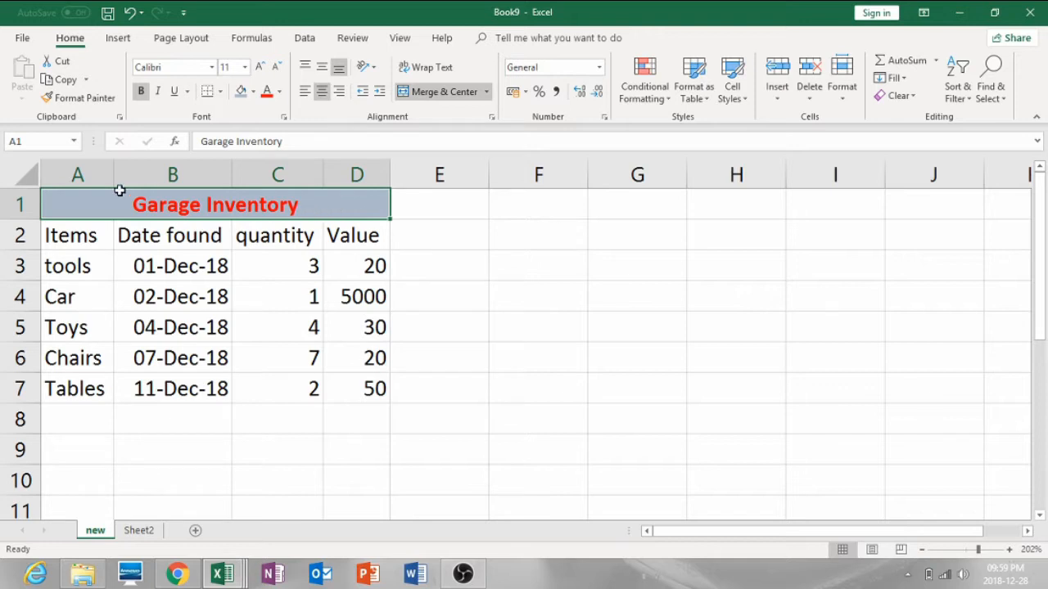
Step: Select columns A to D, followed by the entire sheet
left_click_drag(94, 175, 358, 172)
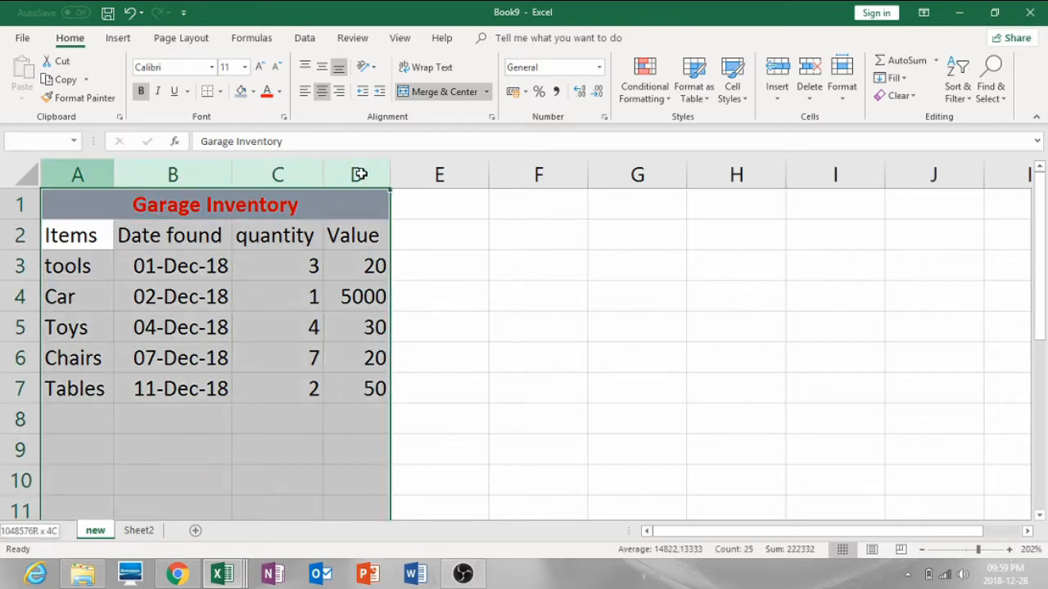
left_click(20, 175)
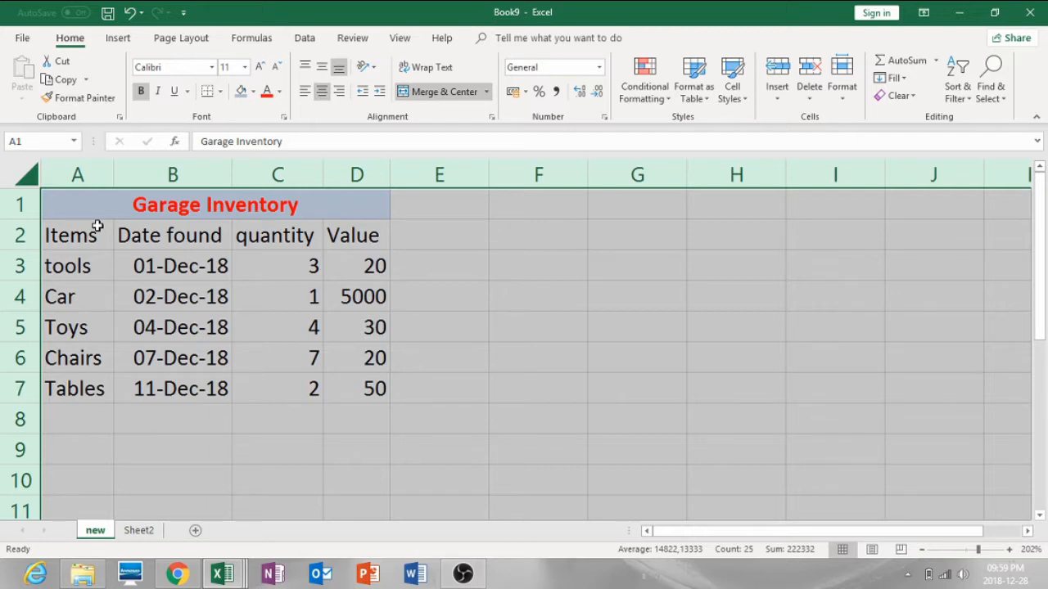
Step: Underline the merged Garage Inventory title
left_click(166, 212)
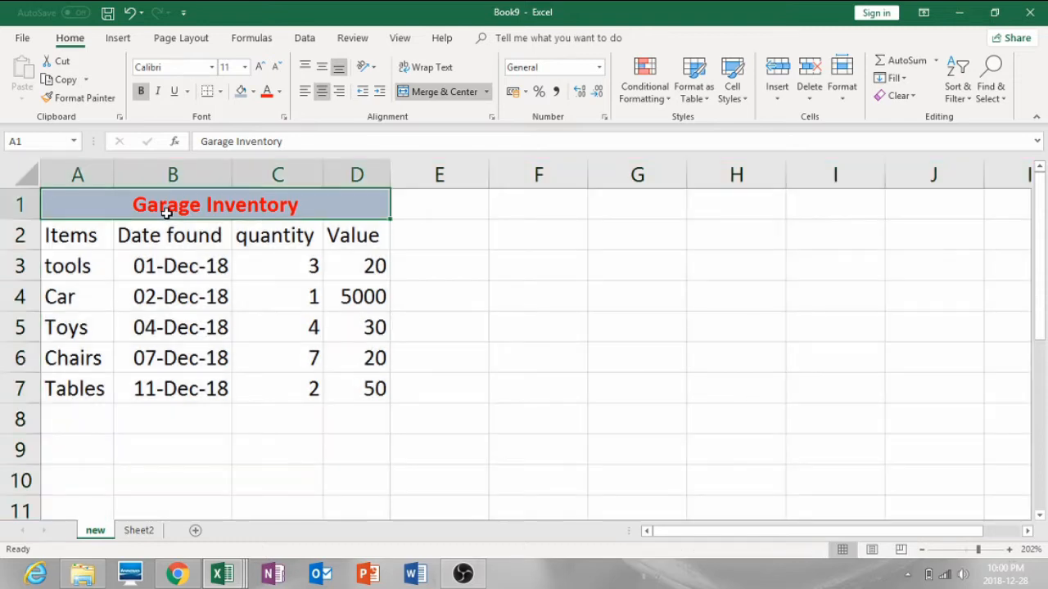
left_click(173, 92)
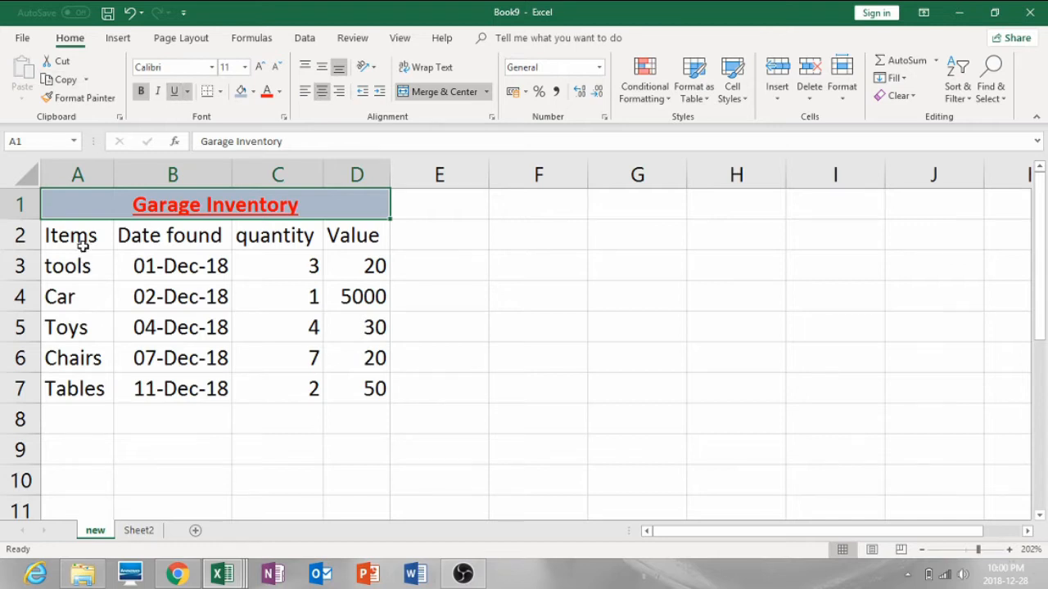
Step: Make the column headings in A2 to D2 bold and apply italics to all of row 2
left_click_drag(87, 237, 332, 238)
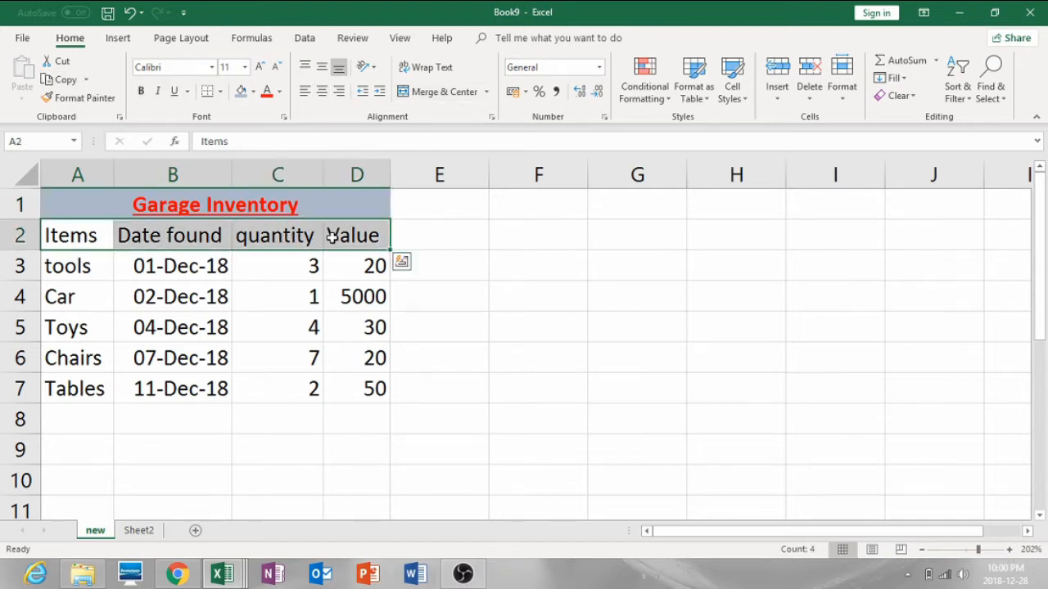
left_click(140, 92)
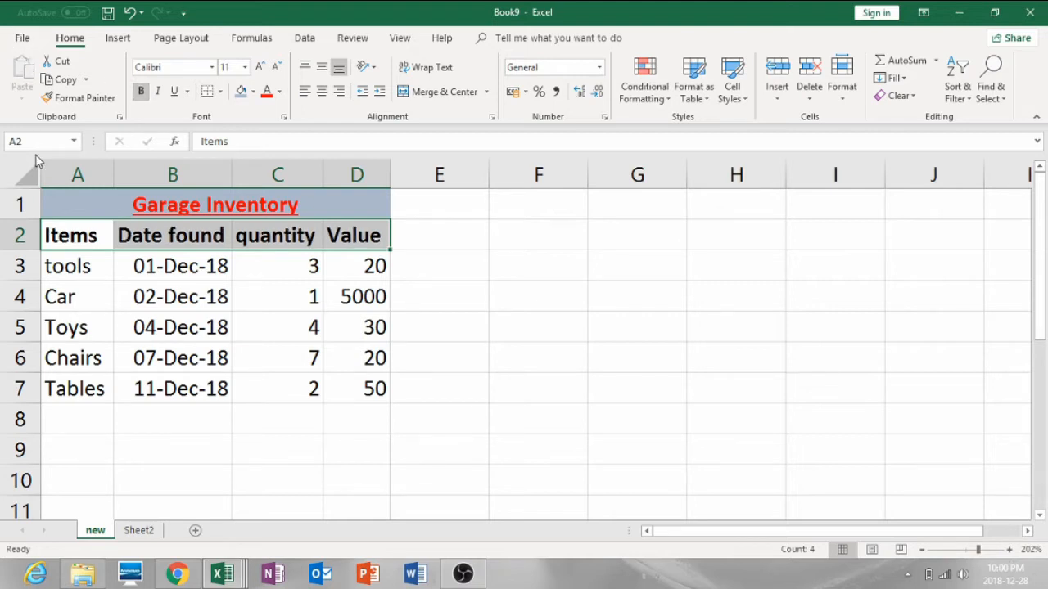
left_click(20, 235)
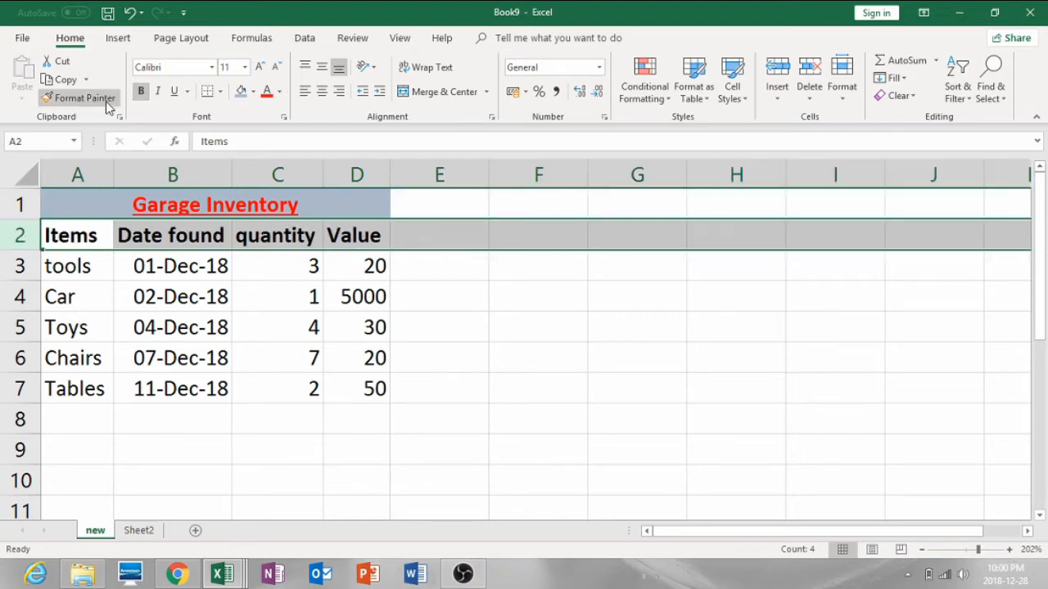
left_click(159, 92)
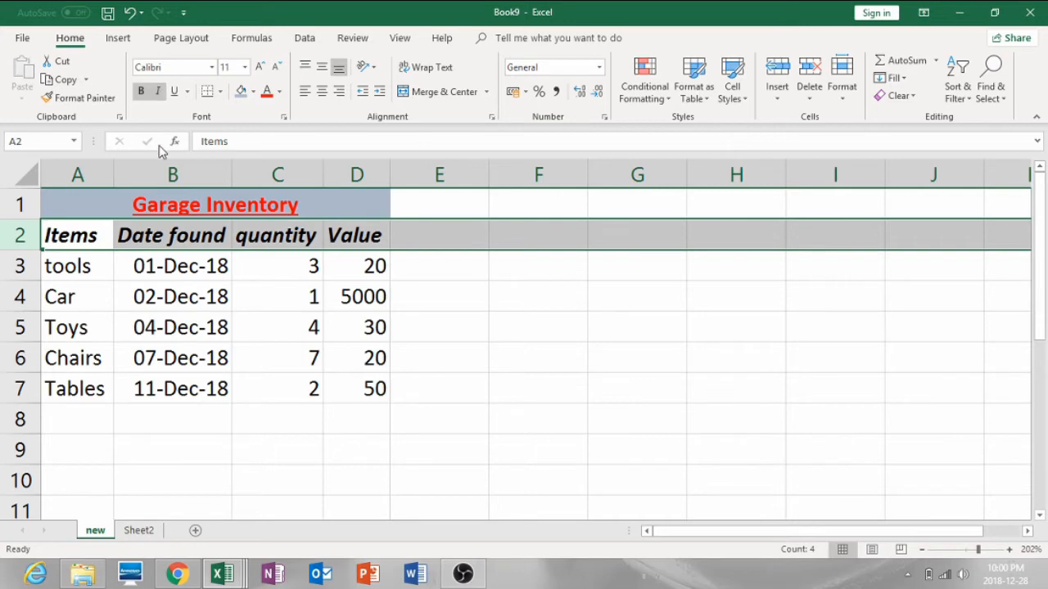
left_click(85, 236)
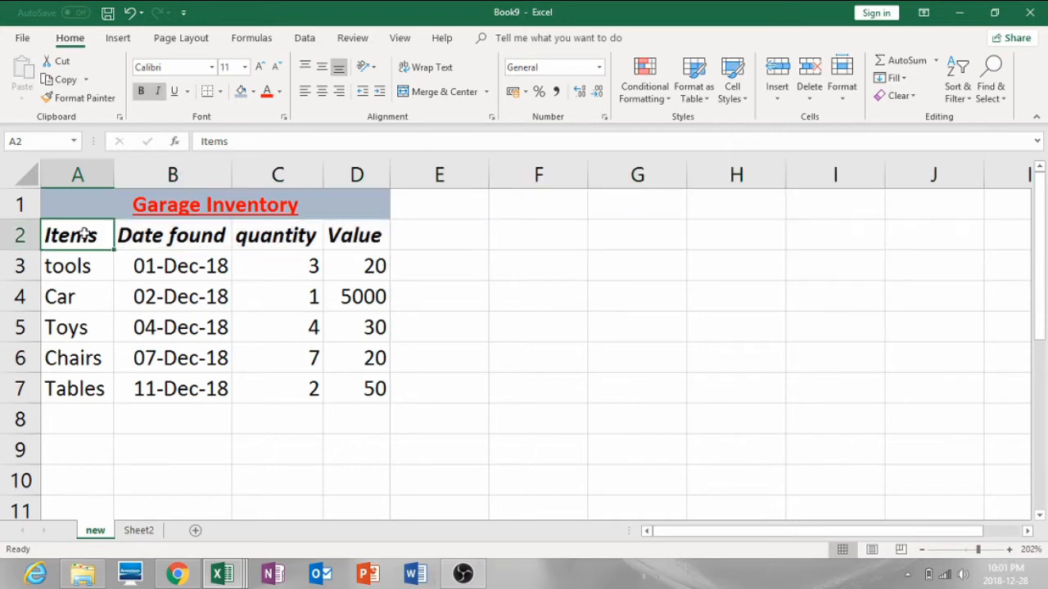
Step: Remove italics from all of row 2 and reapply them
left_click(21, 235)
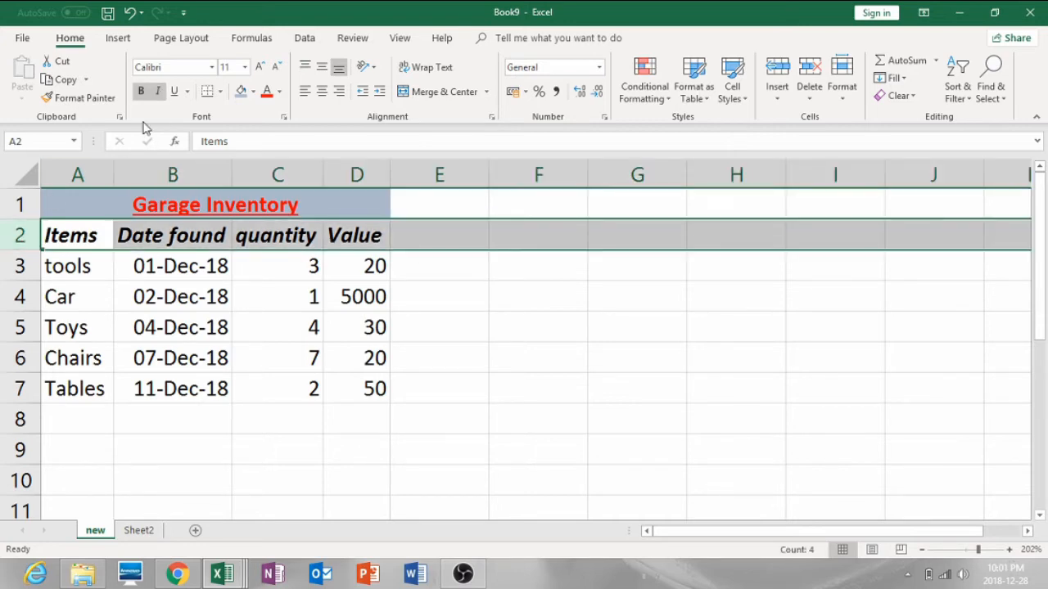
left_click(159, 91)
left_click(159, 93)
Step: Practise selecting column A, row 2, the data range A3 to D7 and the headings A2 to D2
left_click(73, 172)
left_click(18, 235)
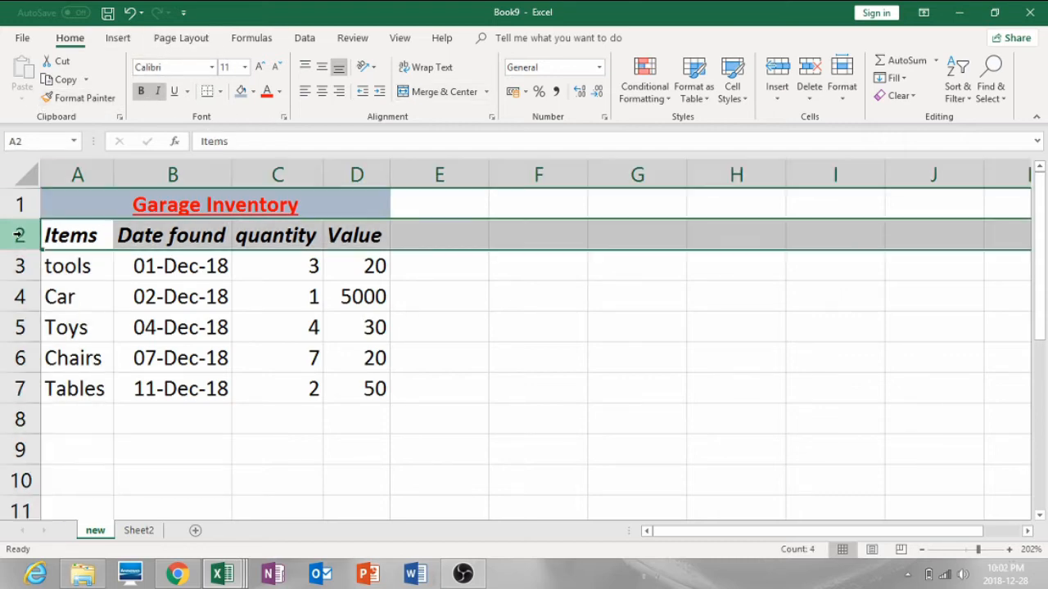
left_click(117, 292)
left_click_drag(82, 266, 347, 376)
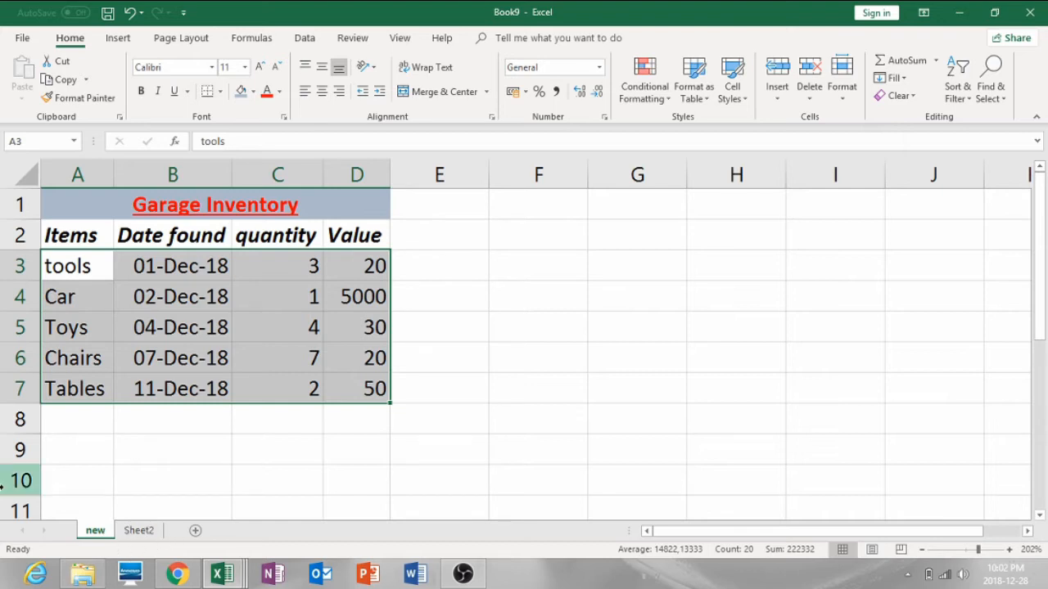
left_click(61, 259)
left_click_drag(66, 229, 339, 234)
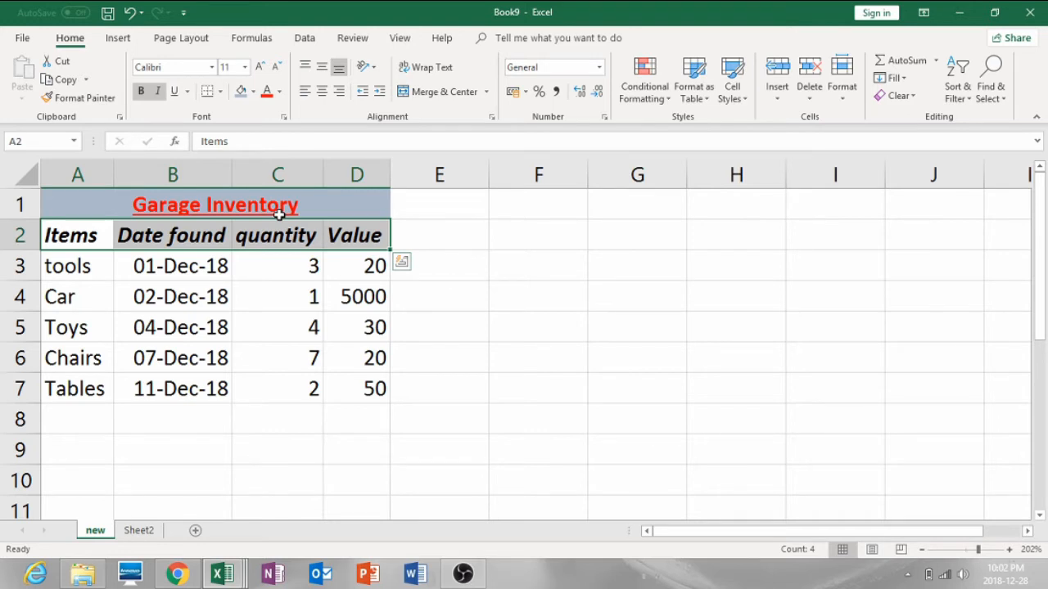
Step: Widen column A alone, followed by all columns of the sheet together, and autofit the column widths to their contents
left_click_drag(115, 169, 137, 177)
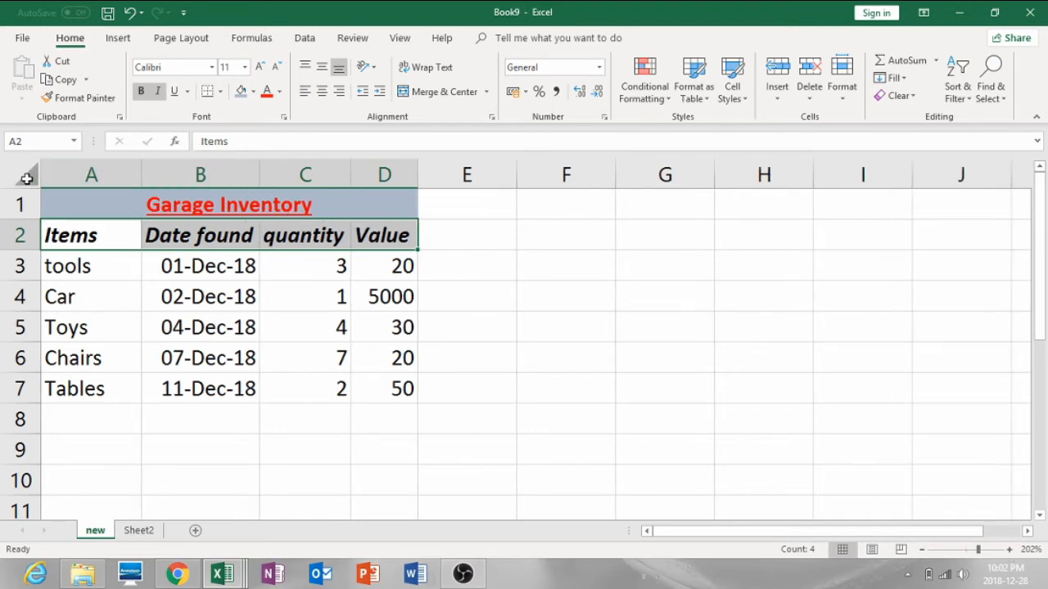
left_click(29, 176)
left_click_drag(139, 175, 155, 177)
double_click(155, 175)
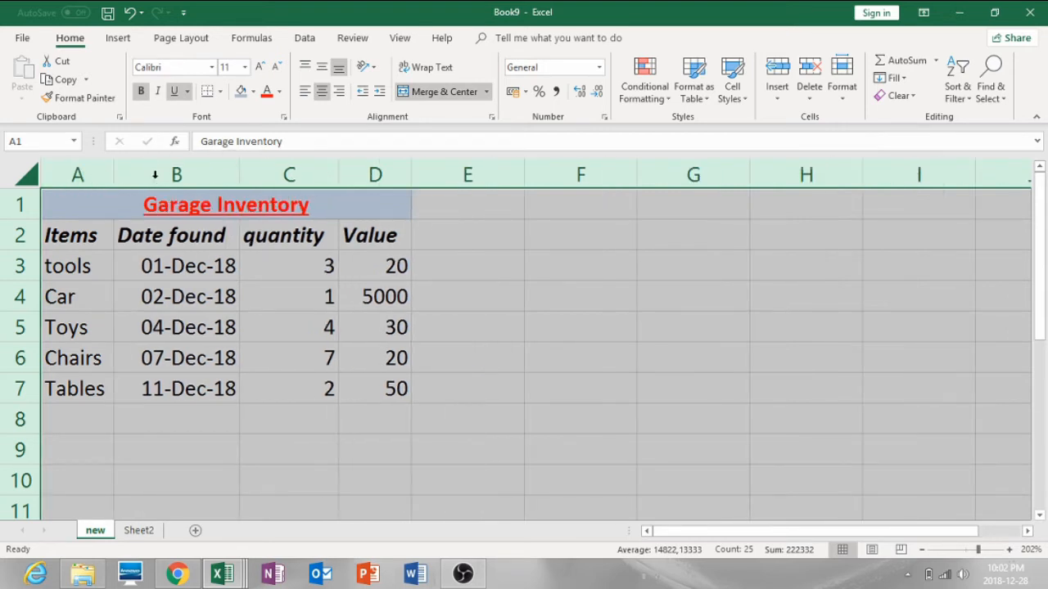
Step: Increase the height of all rows in the sheet slightly and bring it back to the previous height
left_click_drag(18, 219, 18, 228)
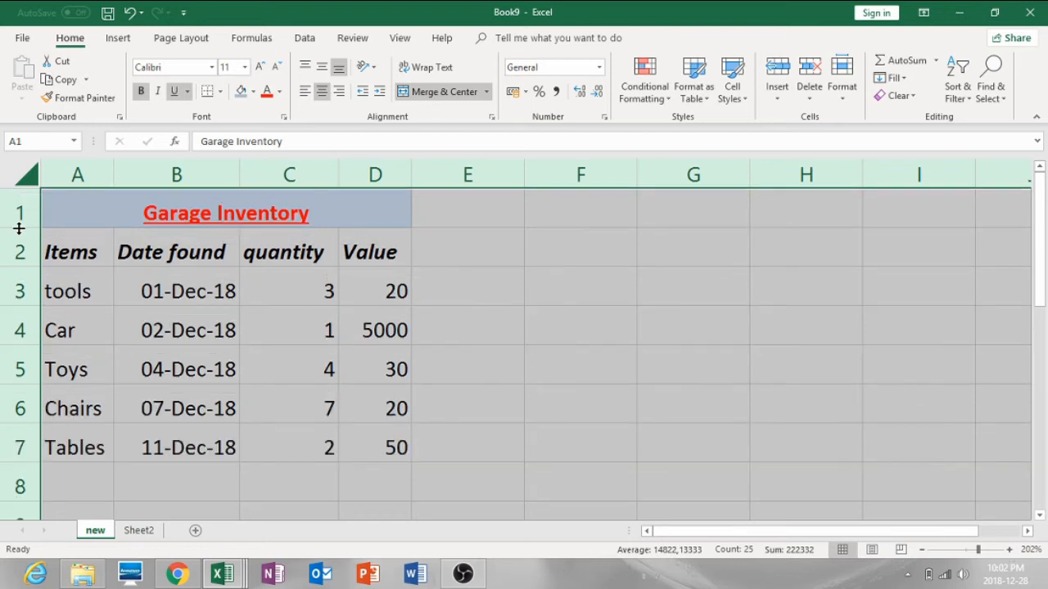
left_click_drag(18, 228, 18, 219)
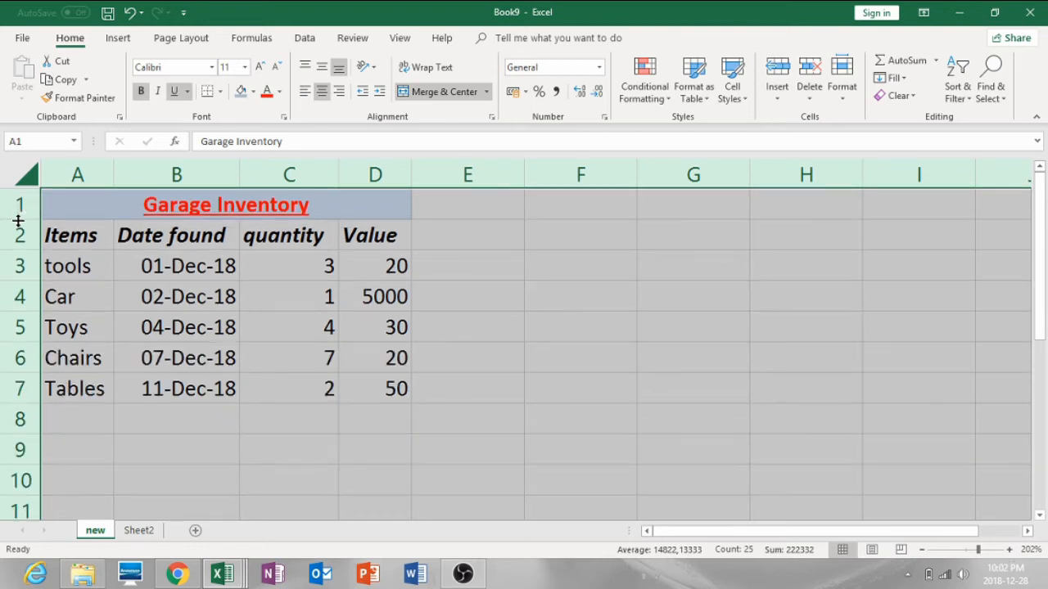